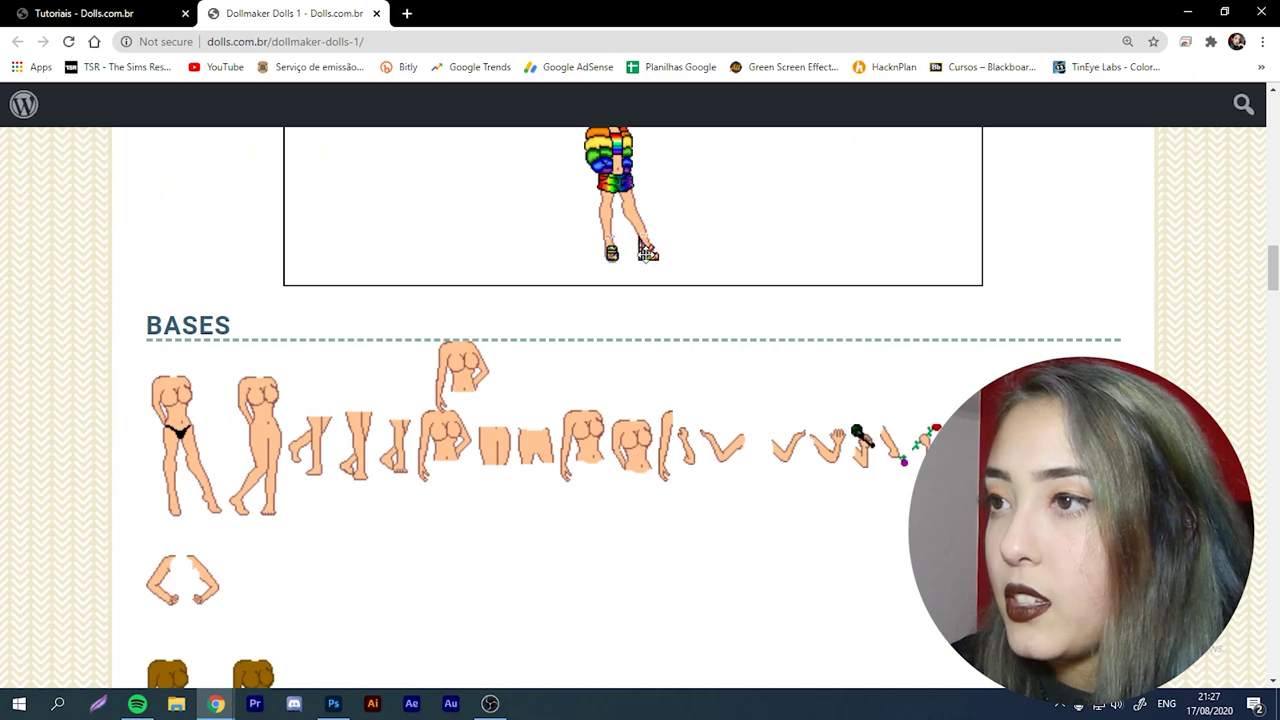
Step: Place the last piece on the head of the rainbow-dressed doll in the dollmaker
scroll(645, 258, "up", 3)
left_click_drag(714, 305, 607, 336)
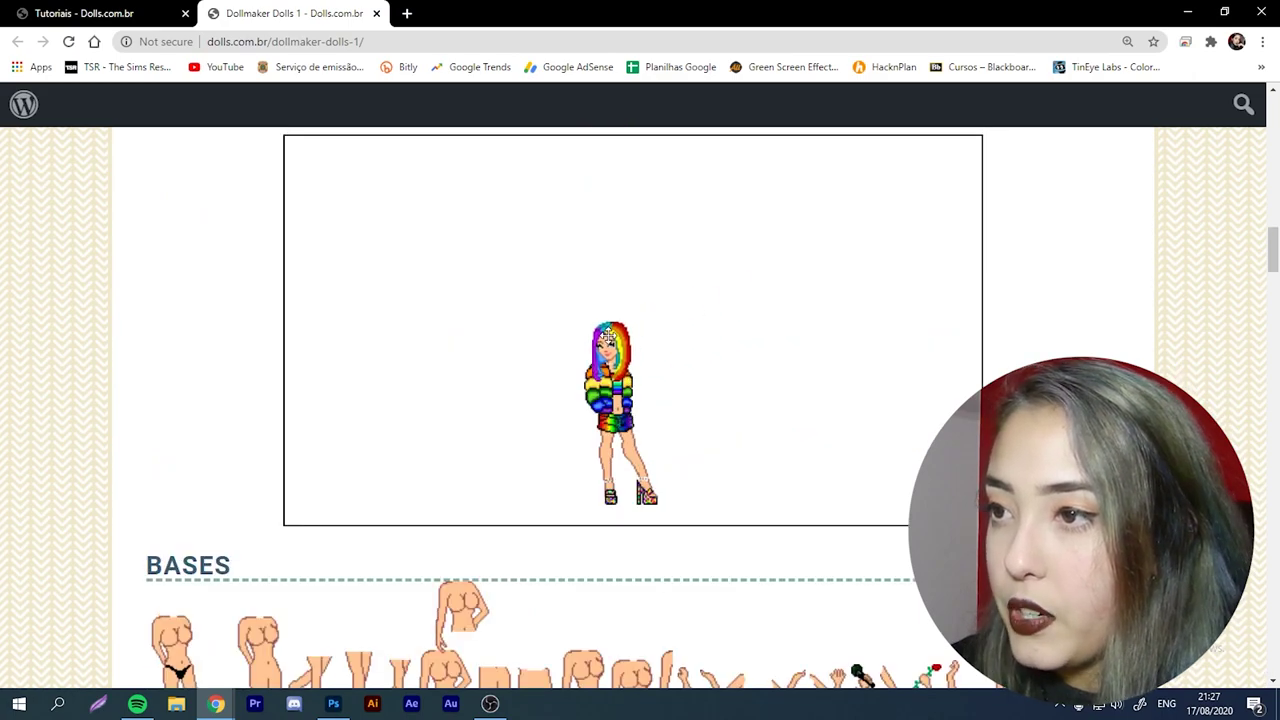
Step: Open the hair tutorials Cabelos I and Cabelos II from the Tutoriais page in separate tabs
key("ctrl+Tab")
scroll(450, 445, "down", 4)
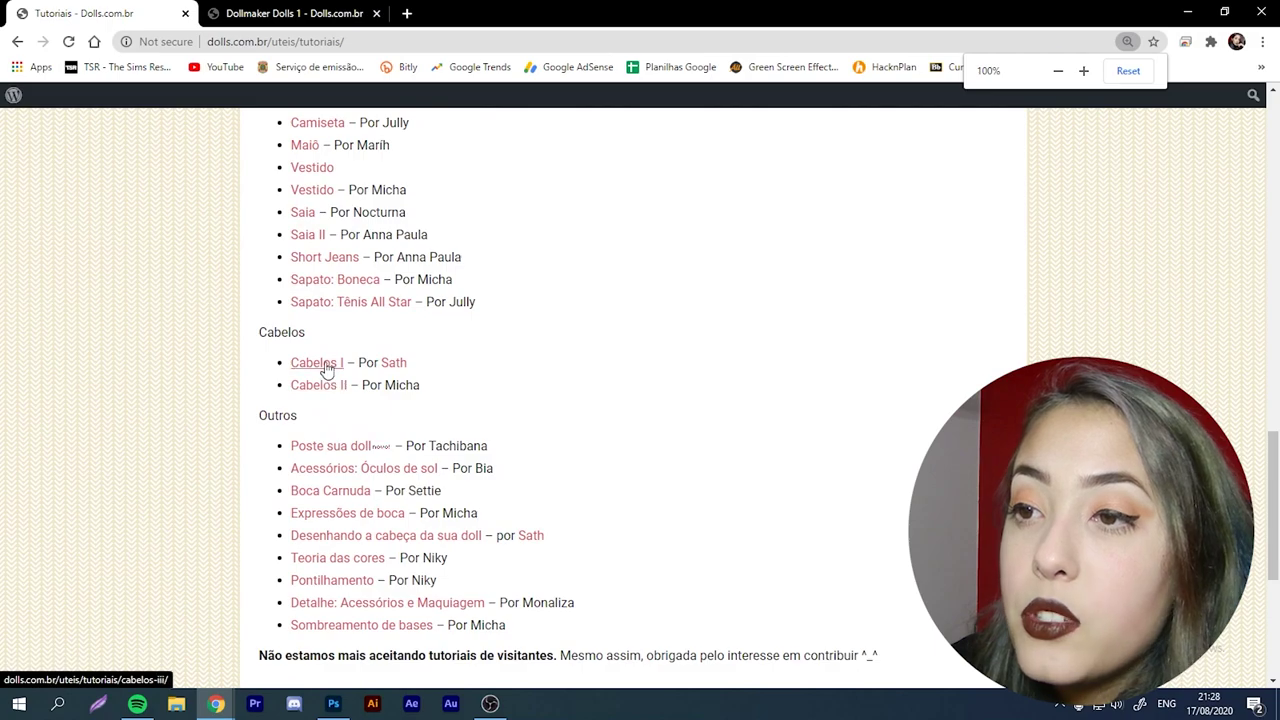
middle_click(323, 363)
middle_click(320, 385)
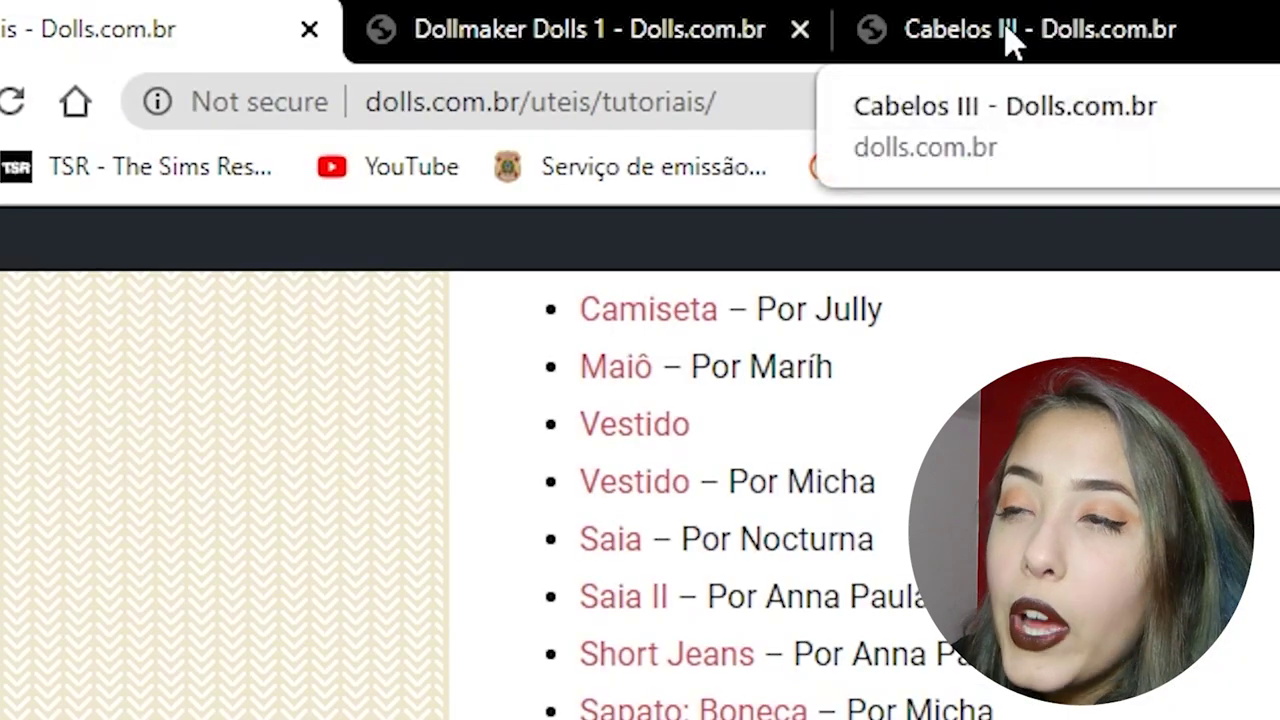
Step: Look through the Cabelos III and Cabelos V hair tutorials, examining their example images up close
left_click(478, 10)
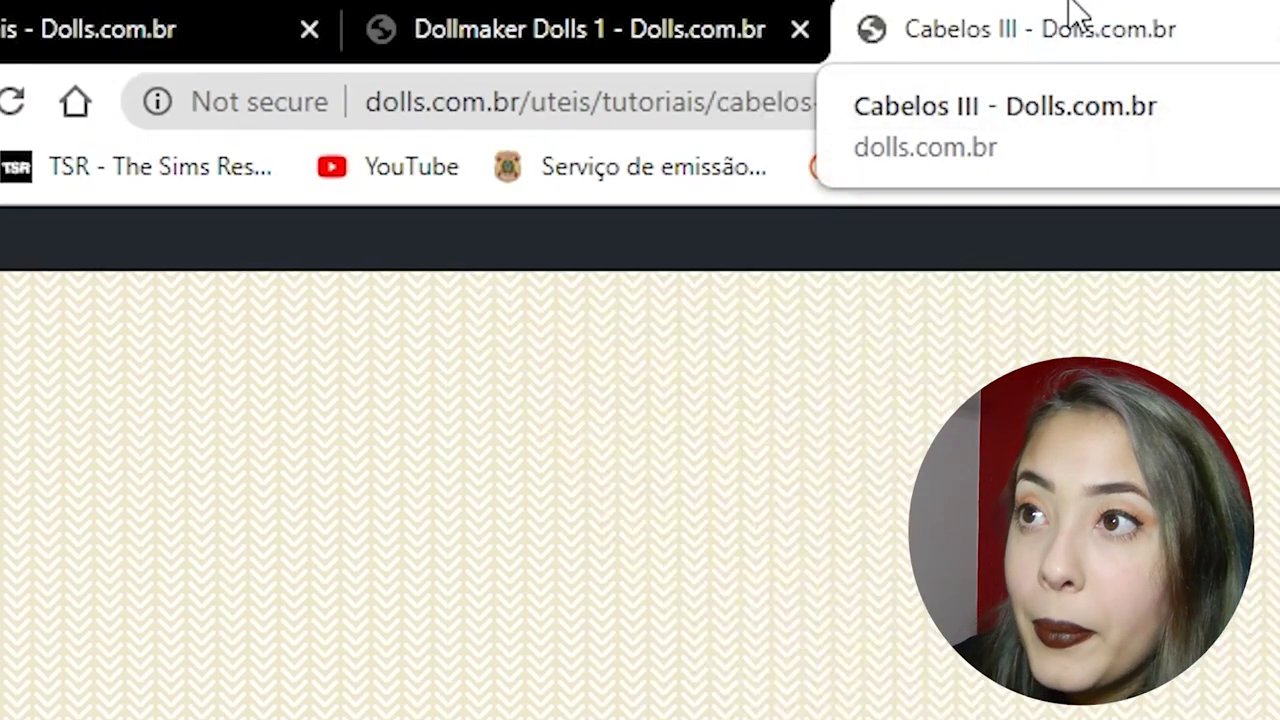
scroll(569, 477, "down", 15)
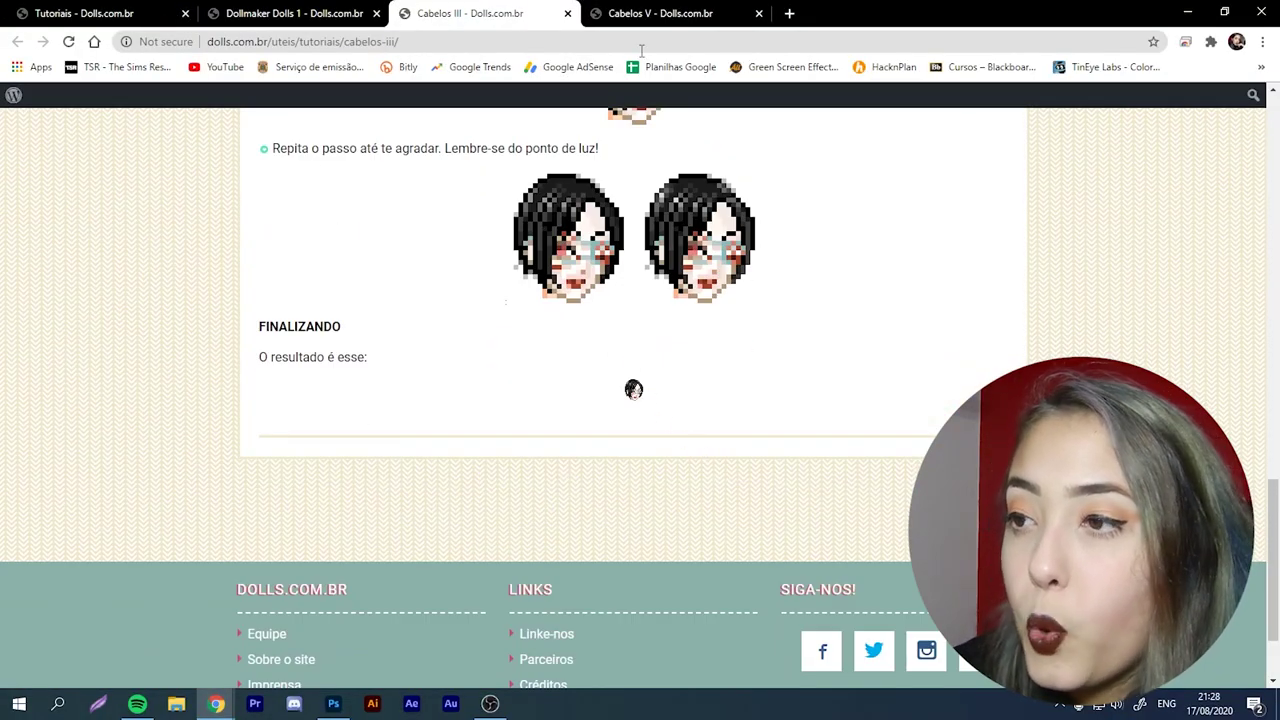
left_click(641, 8)
scroll(440, 563, "down", 20)
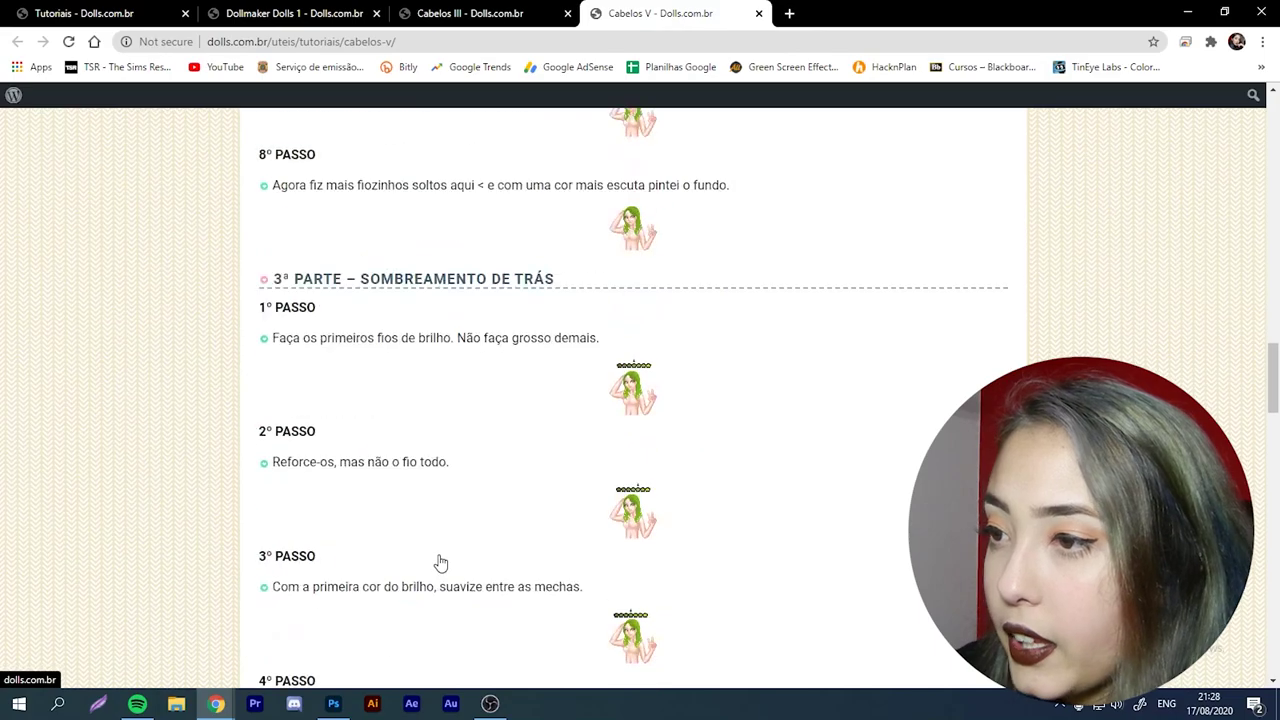
scroll(440, 563, "down", 15)
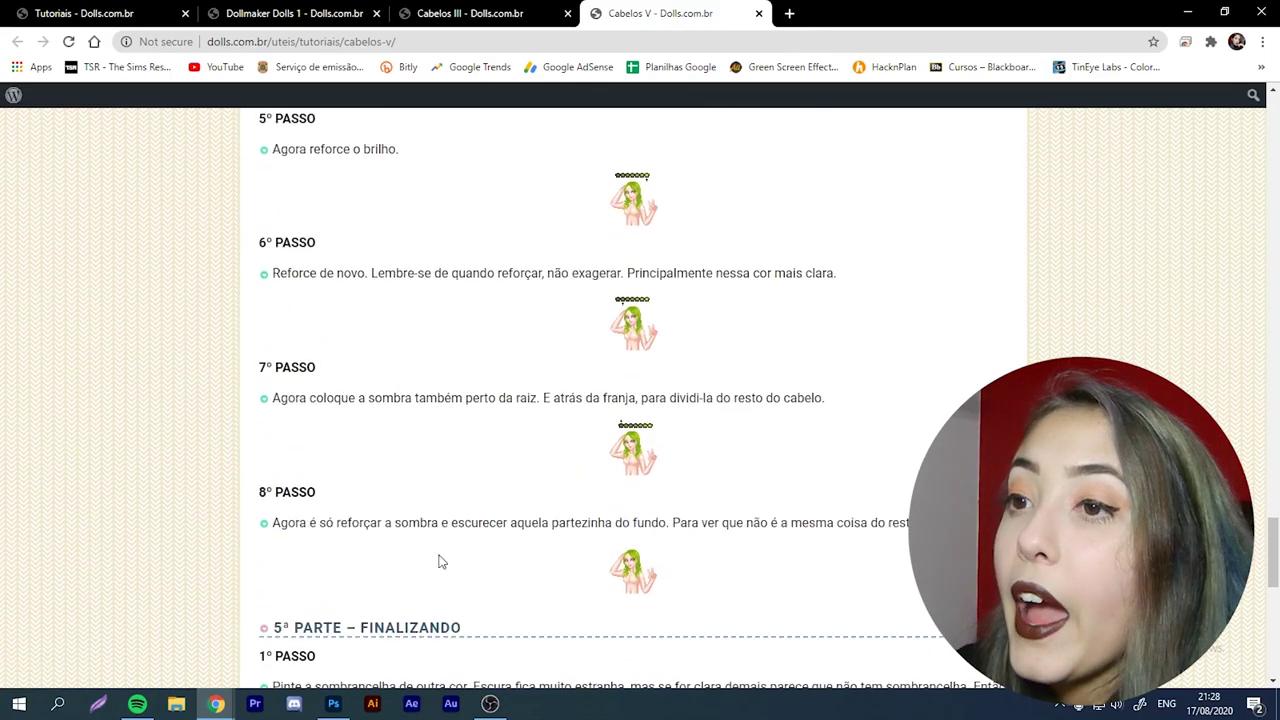
scroll(440, 563, "down", 4)
scroll(645, 273, "up", 7)
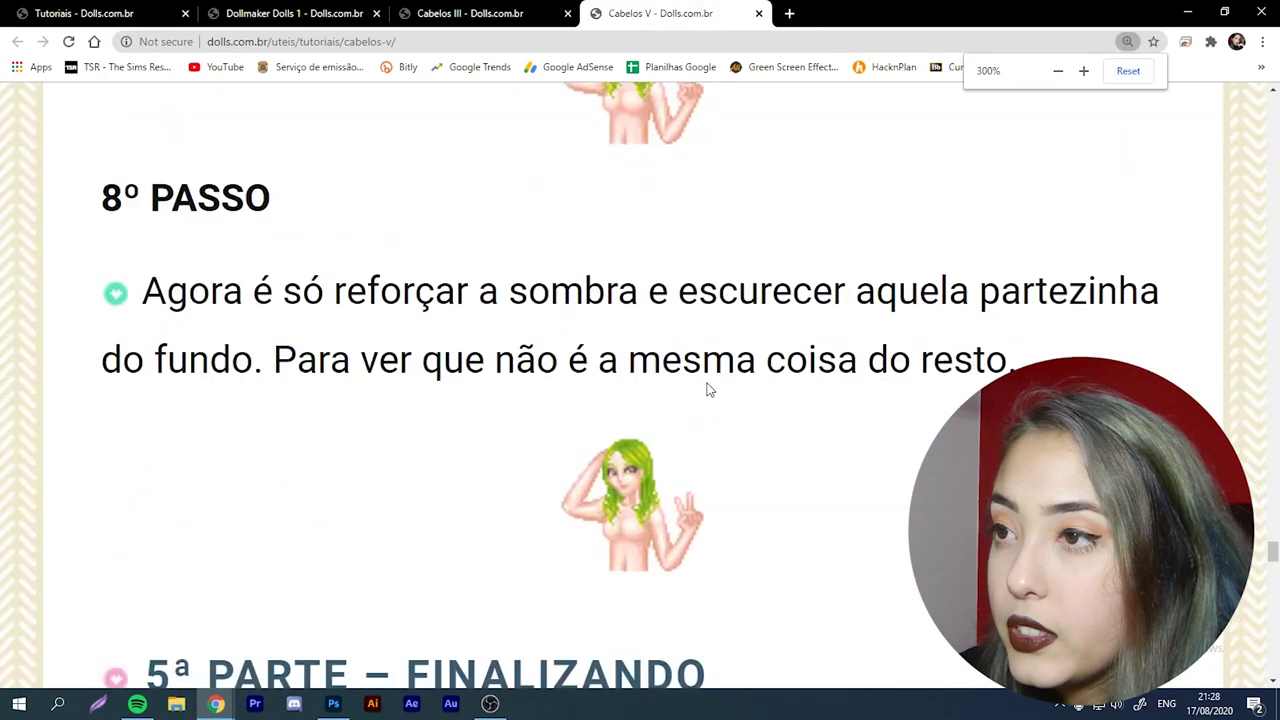
Step: Open the Bases page and browse the standing, seated, lying and partial body bases
key("ctrl+Page_Up")
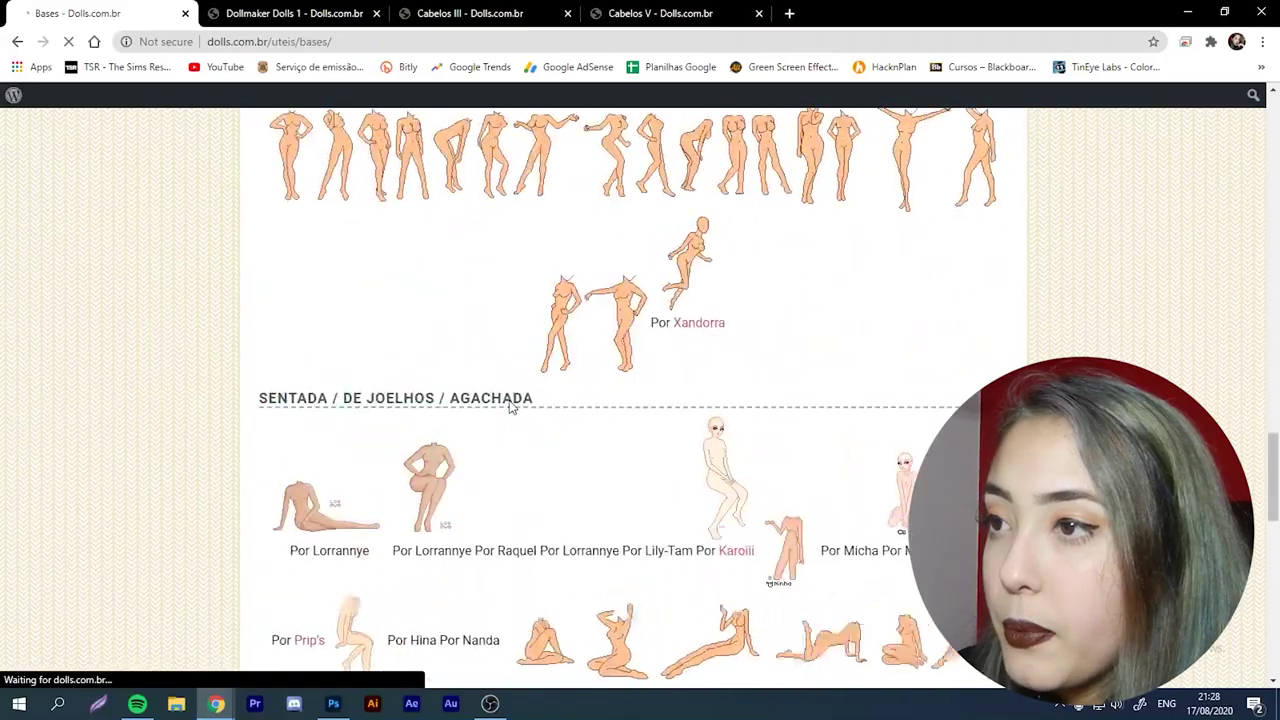
scroll(509, 400, "down", 5)
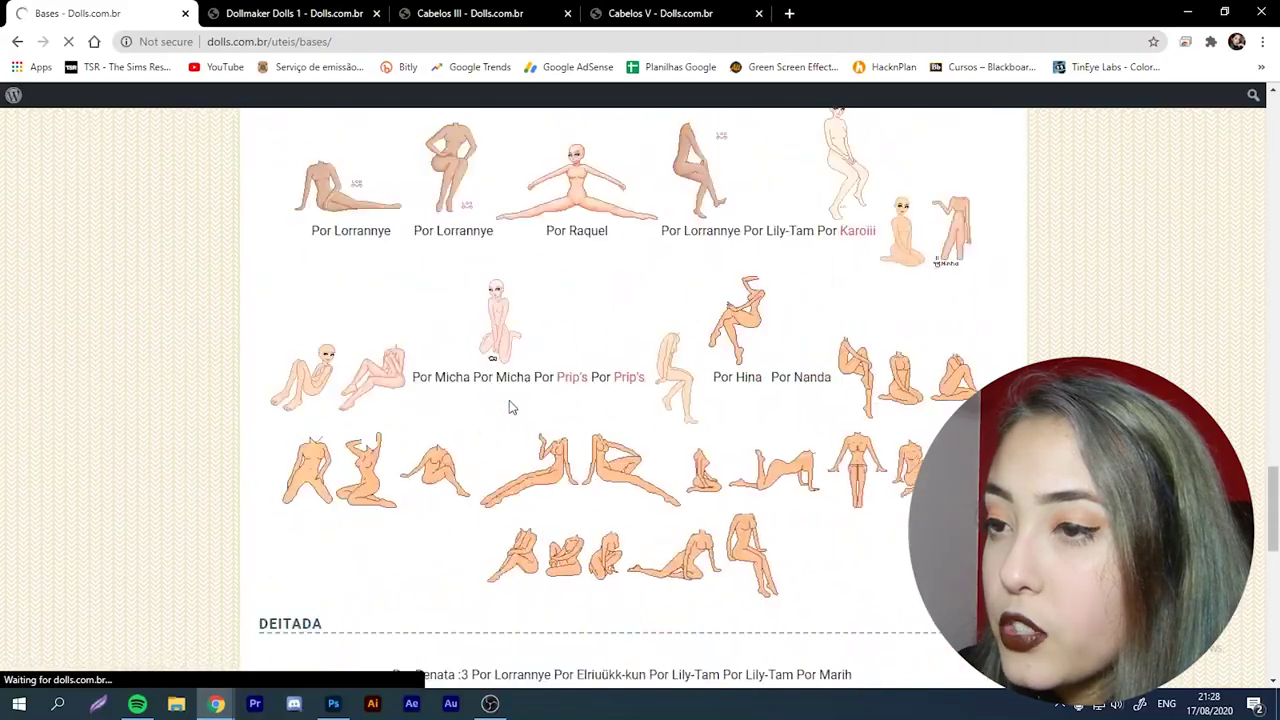
scroll(509, 405, "down", 3)
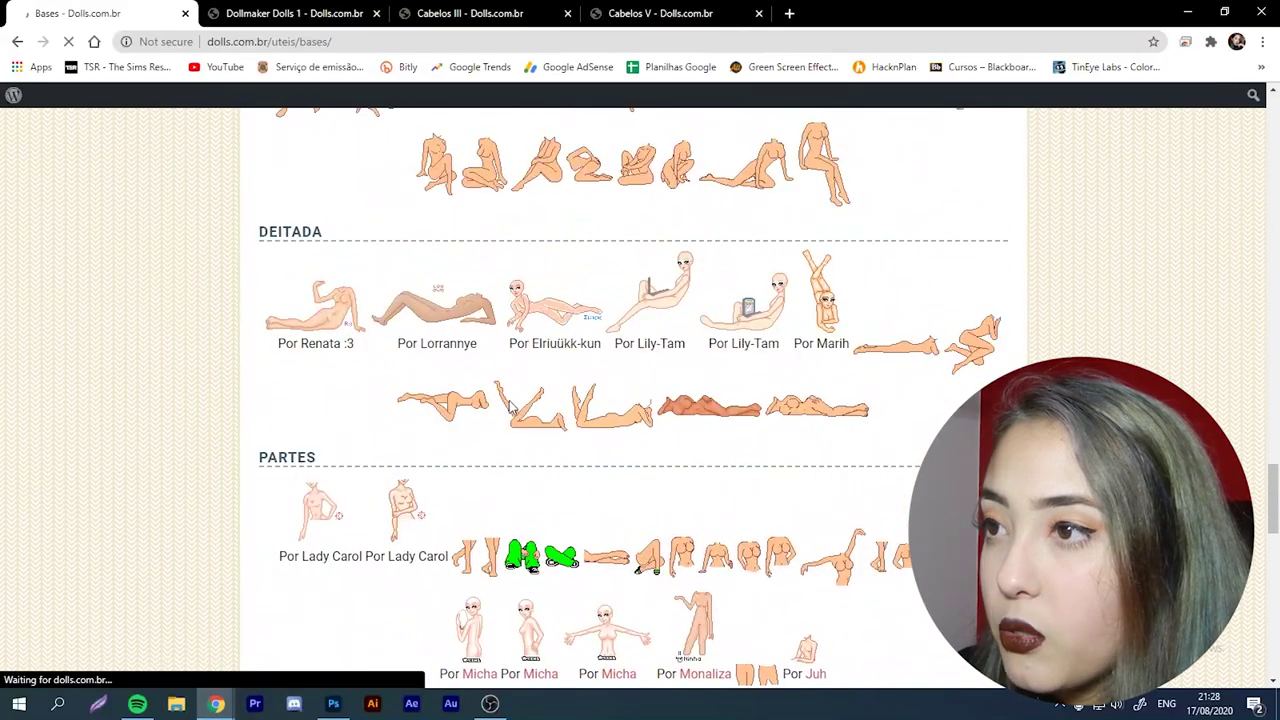
scroll(509, 405, "down", 15)
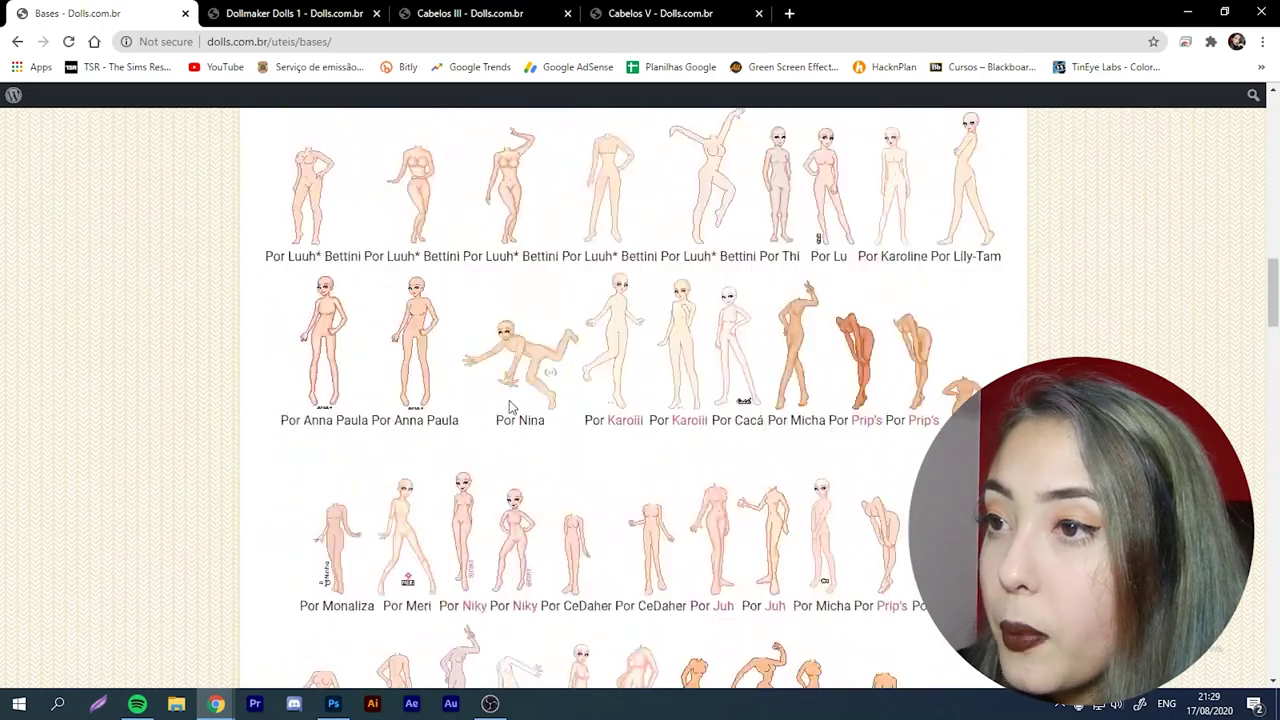
scroll(509, 405, "up", 6)
scroll(620, 470, "down", 3)
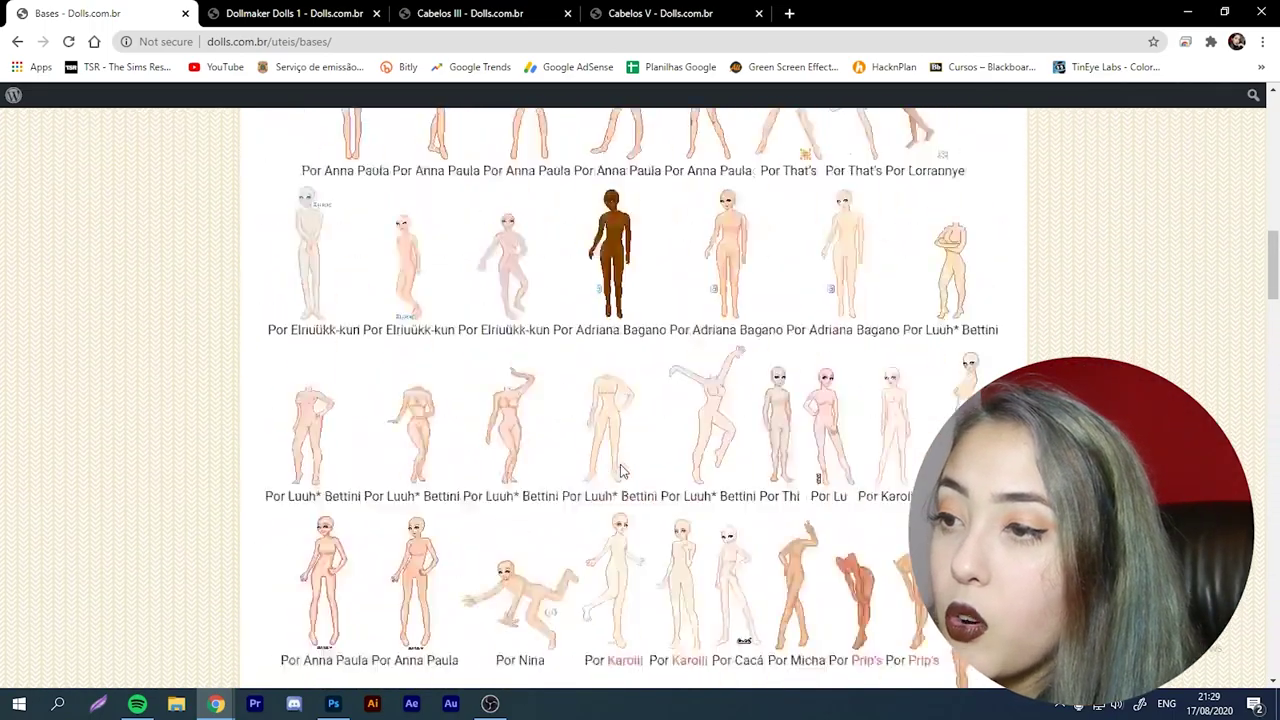
scroll(620, 464, "down", 5)
Step: Save the standing base with one raised hand as a PNG image in the Canal > dolls folder
left_click(555, 12)
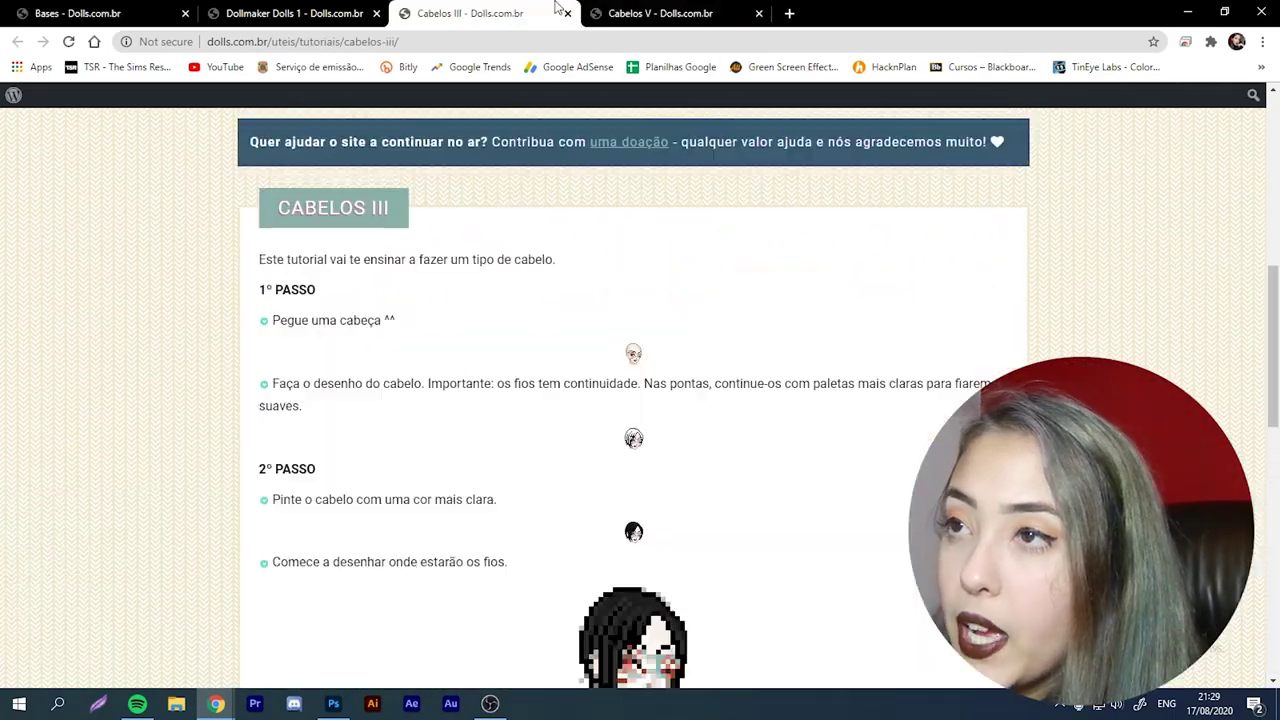
left_click(153, 9)
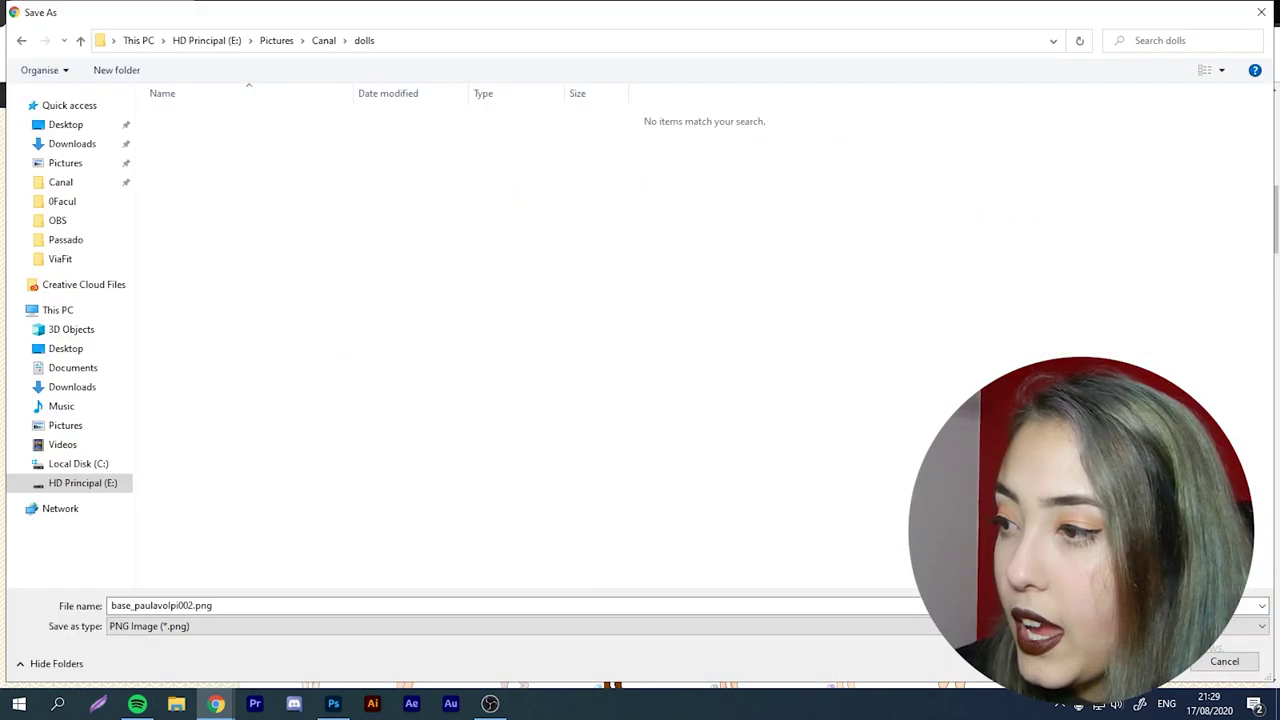
key("Return")
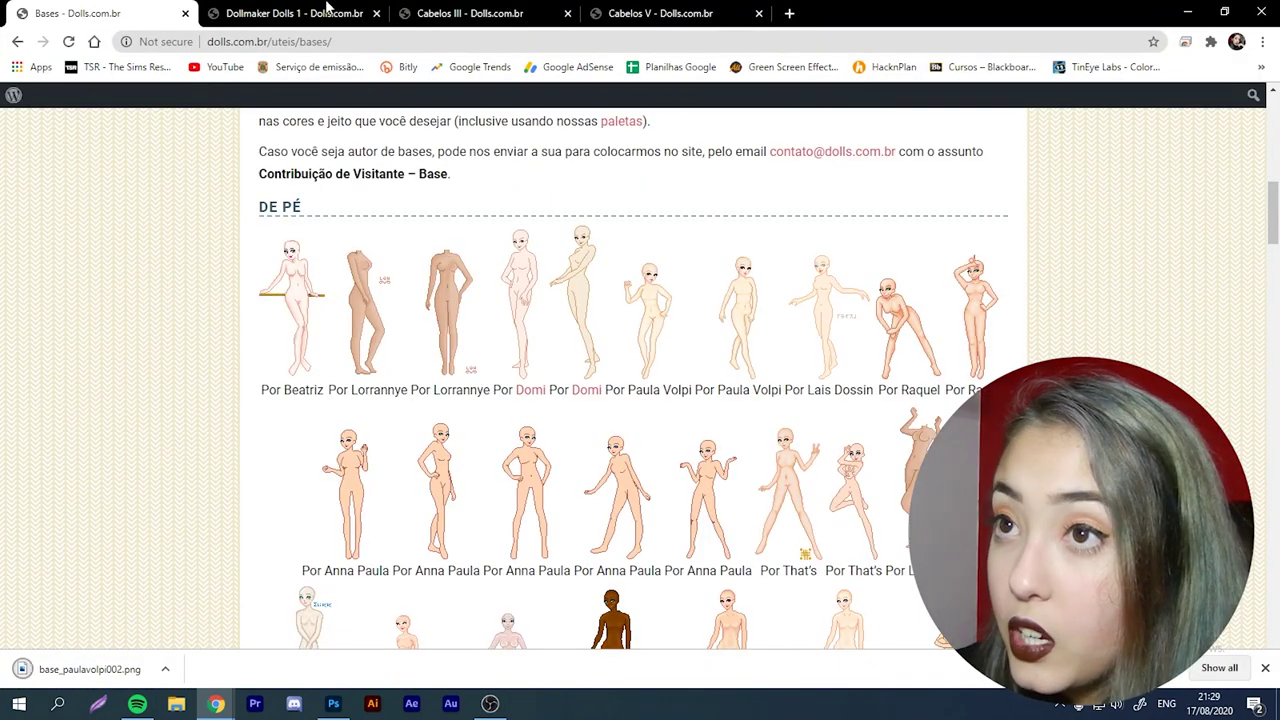
Step: Find the rainbow-striped halter top in the Blusas section of Dollmaker Dolls 1 and save its image
left_click(337, 8)
scroll(580, 574, "down", 10)
scroll(580, 575, "down", 4)
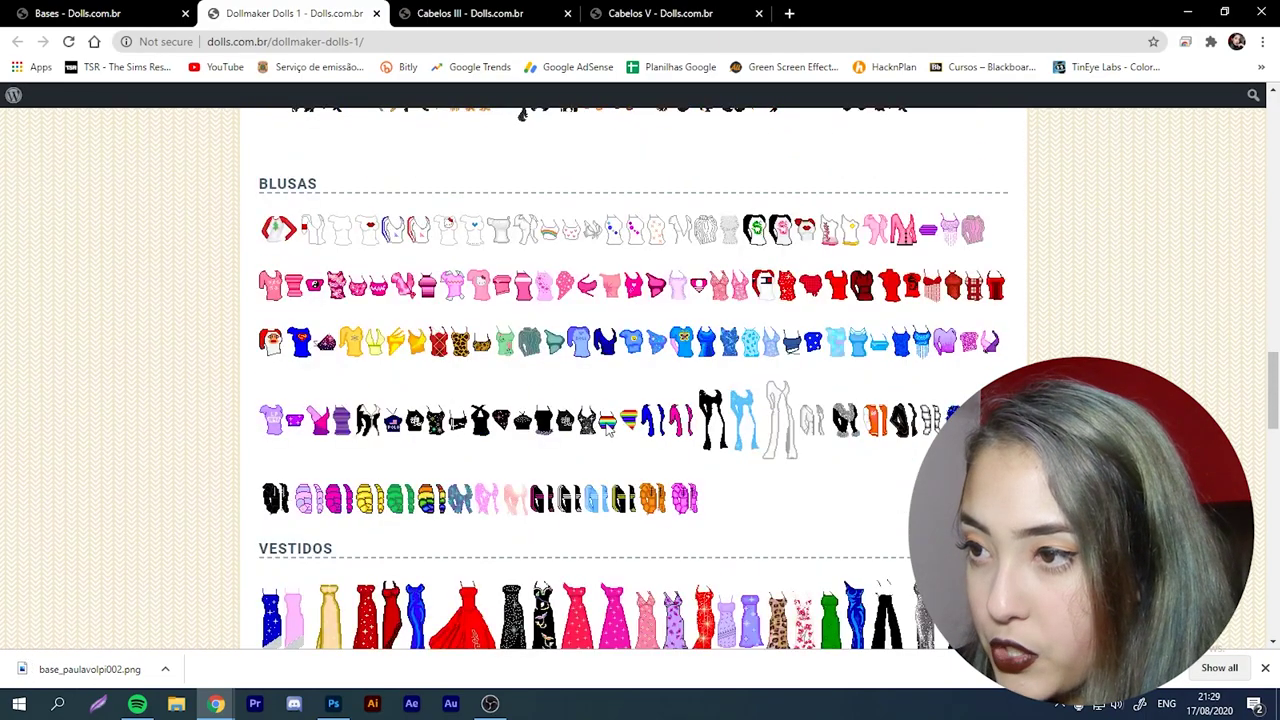
right_click(608, 428)
left_click(660, 437)
left_click(823, 8)
left_click(693, 8)
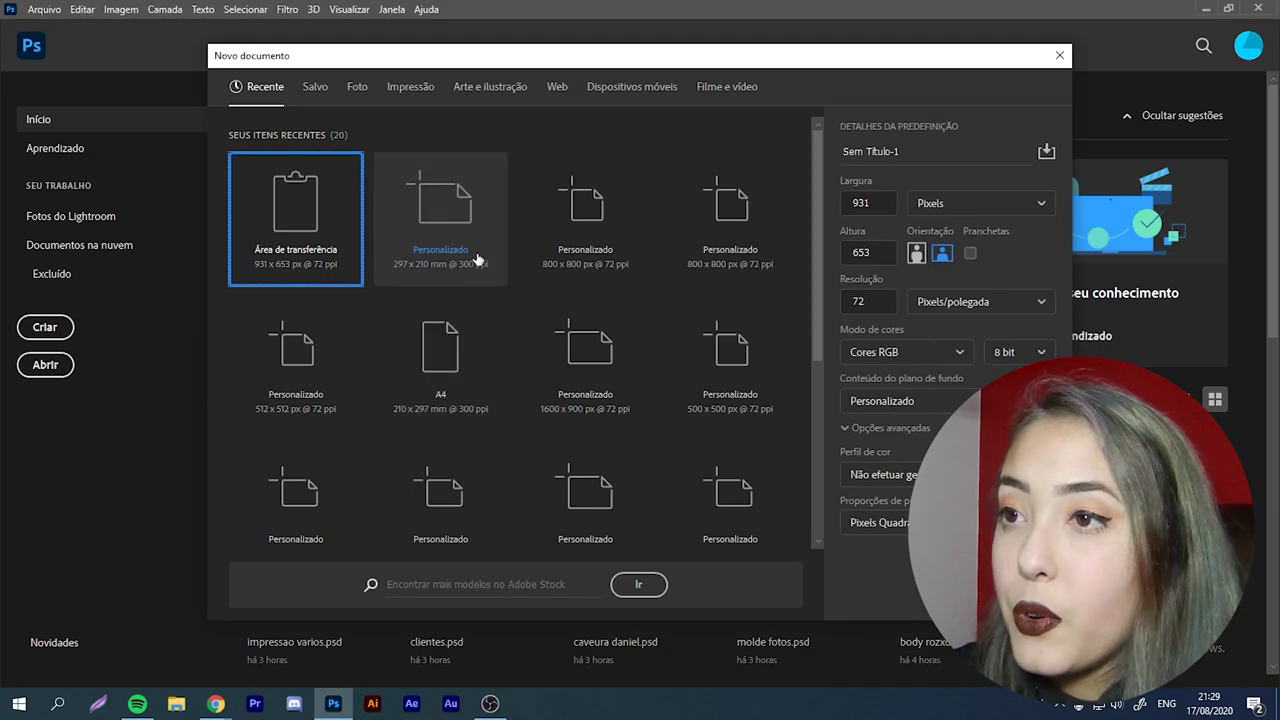
Step: Switch to Photoshop and create a new blank document of 14.11 × 14.11 cm at 72 ppi
left_click(878, 203)
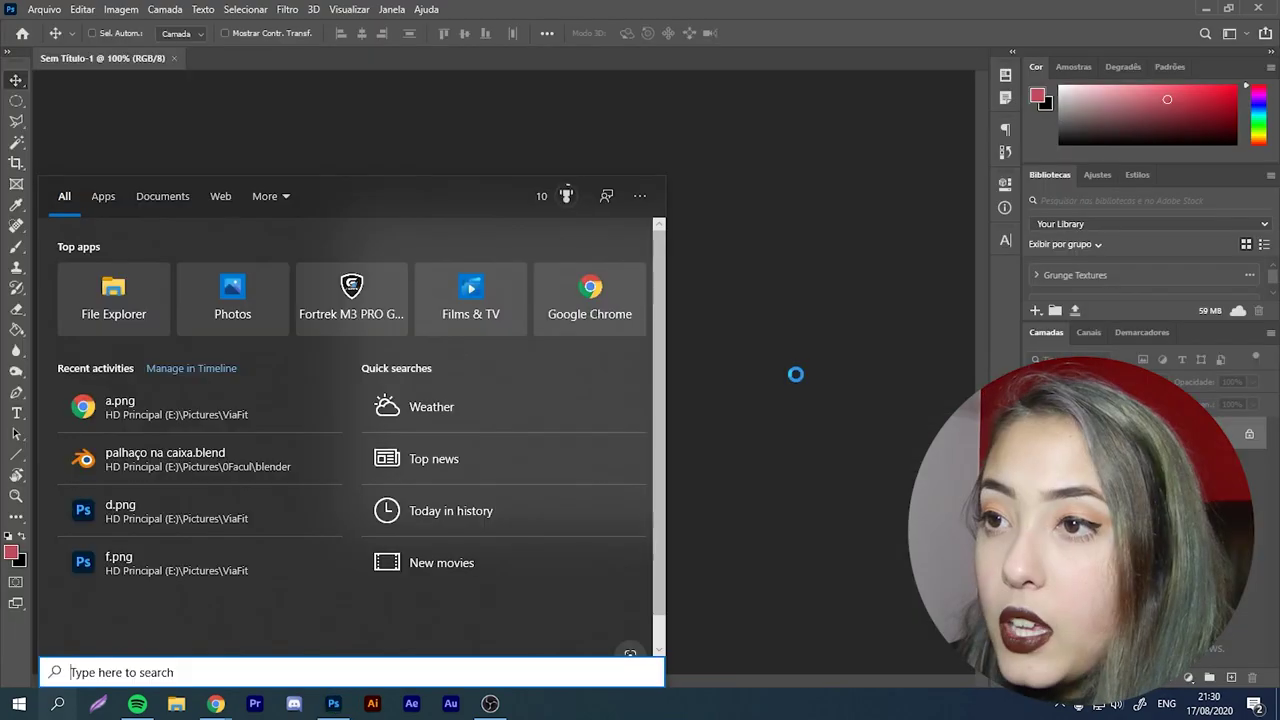
scroll(440, 380, "up", 2)
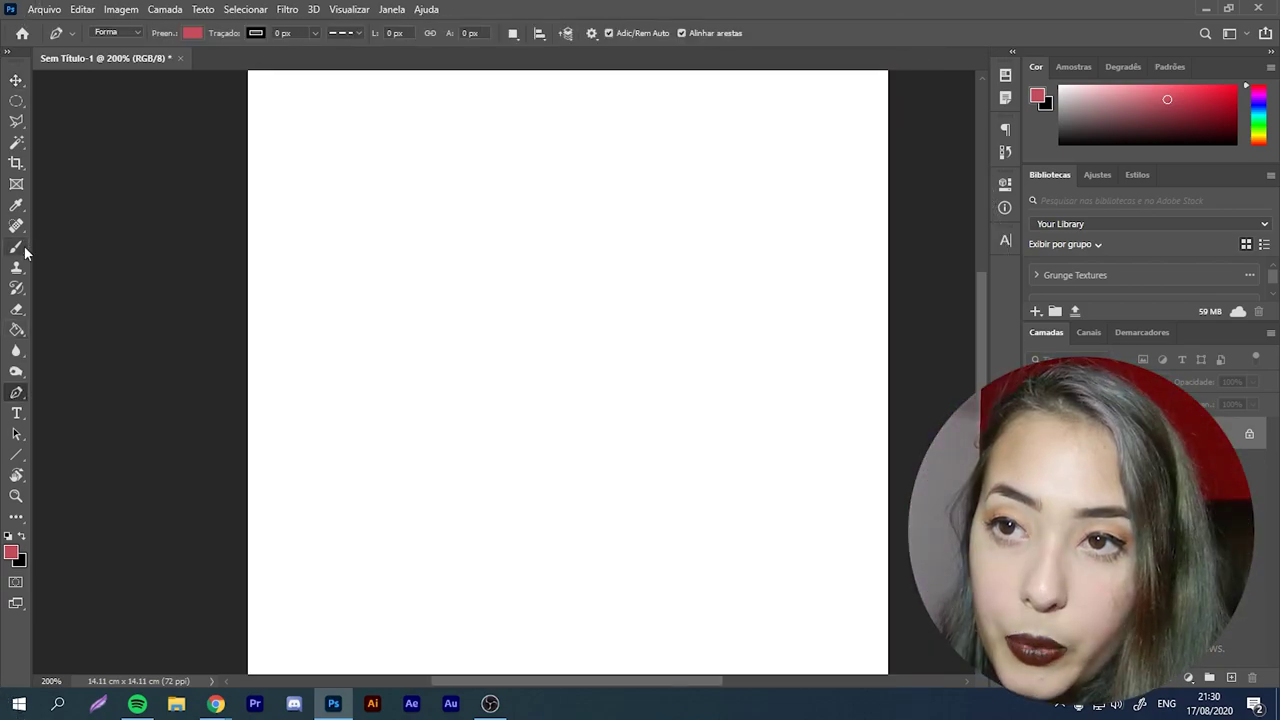
Step: Try the Pencil tool with freehand test strokes on the blank canvas and undo them
left_click(16, 247)
left_click(80, 262)
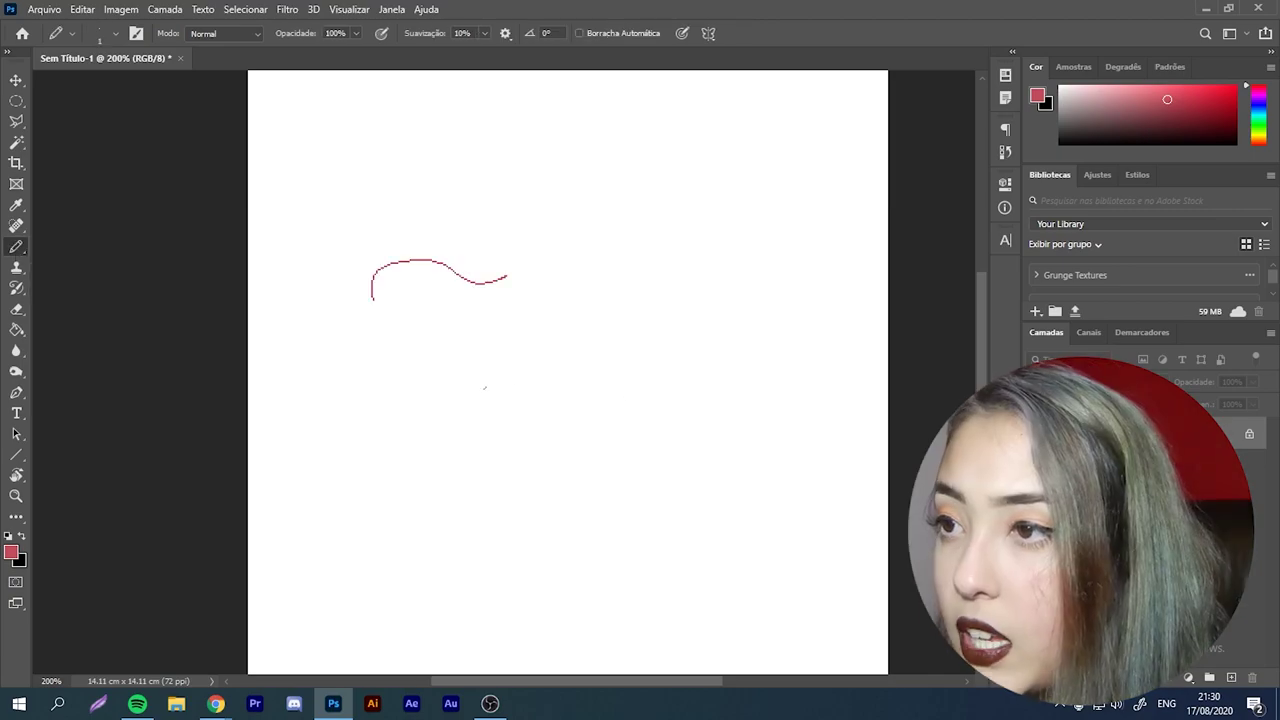
key("ctrl+z")
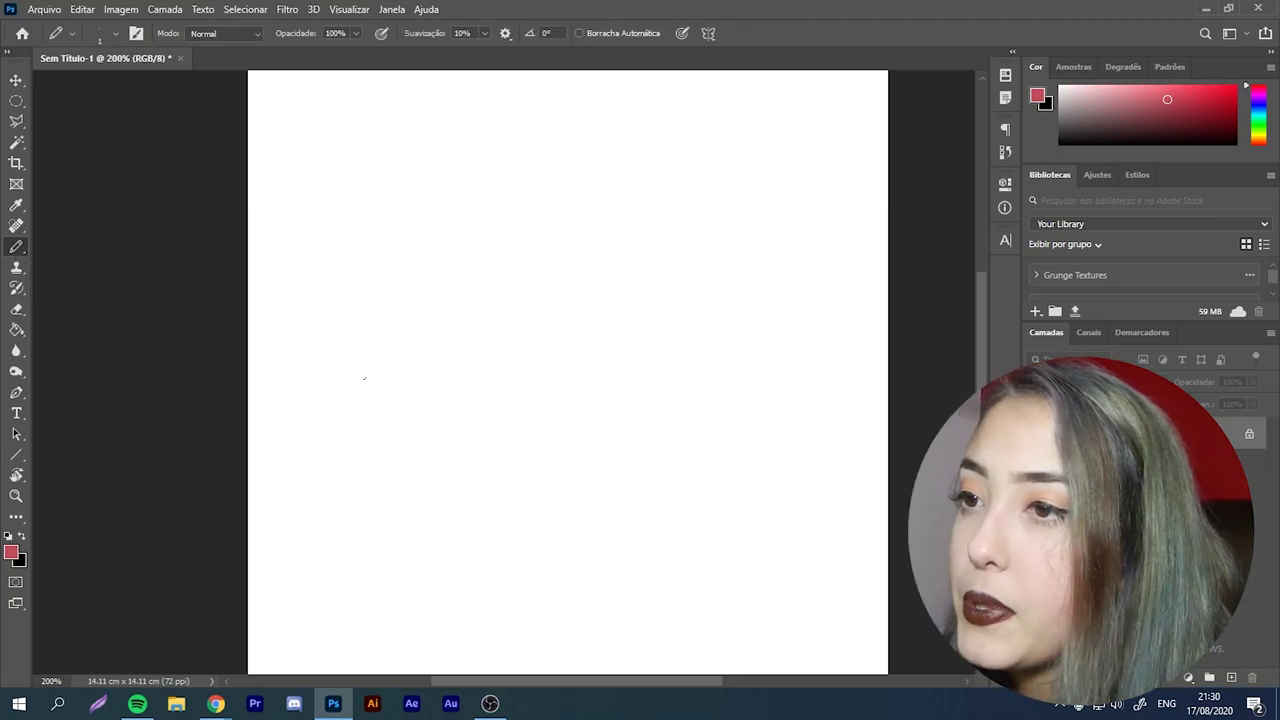
mouse_move(418, 464)
left_mouse_down()
mouse_move(435, 423)
mouse_move(582, 395)
mouse_move(694, 349)
left_mouse_up()
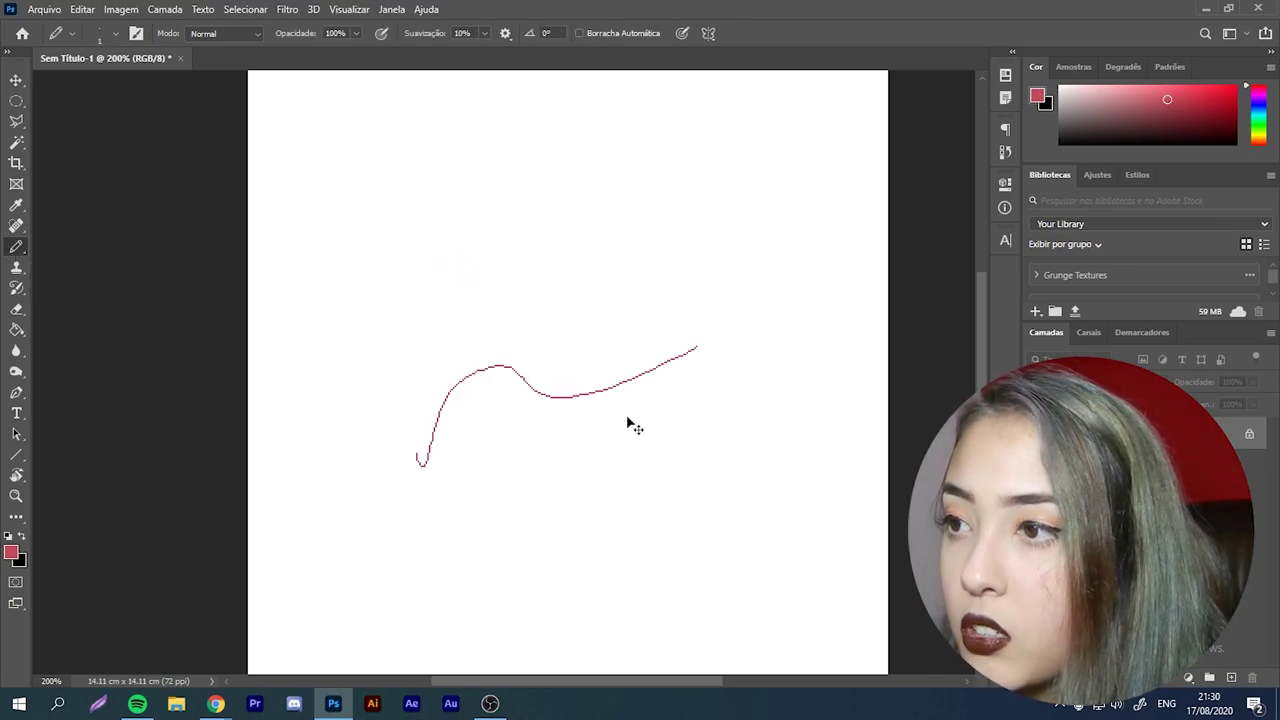
key("ctrl+z")
Step: Place the downloaded body base from the browser in the centre of the Photoshop canvas
key("alt+Tab")
left_click_drag(270, 669, 481, 447)
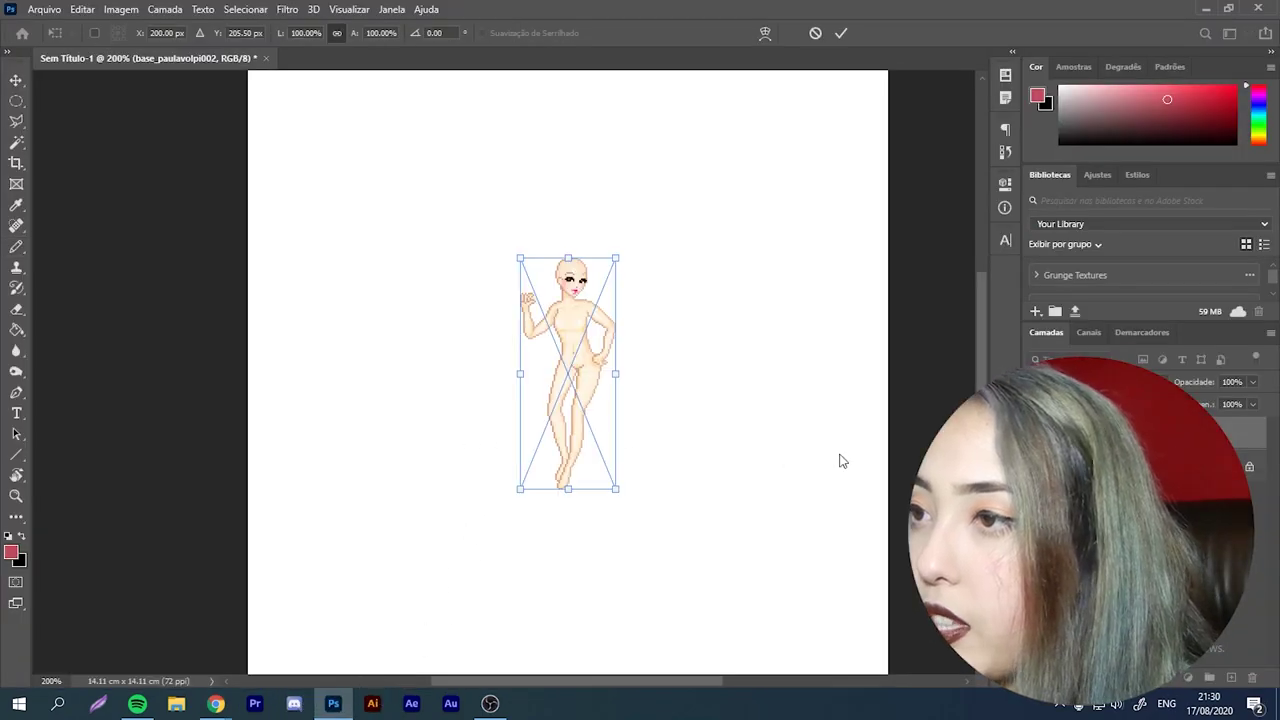
left_click(624, 298, "alt")
left_click(540, 366, "ctrl")
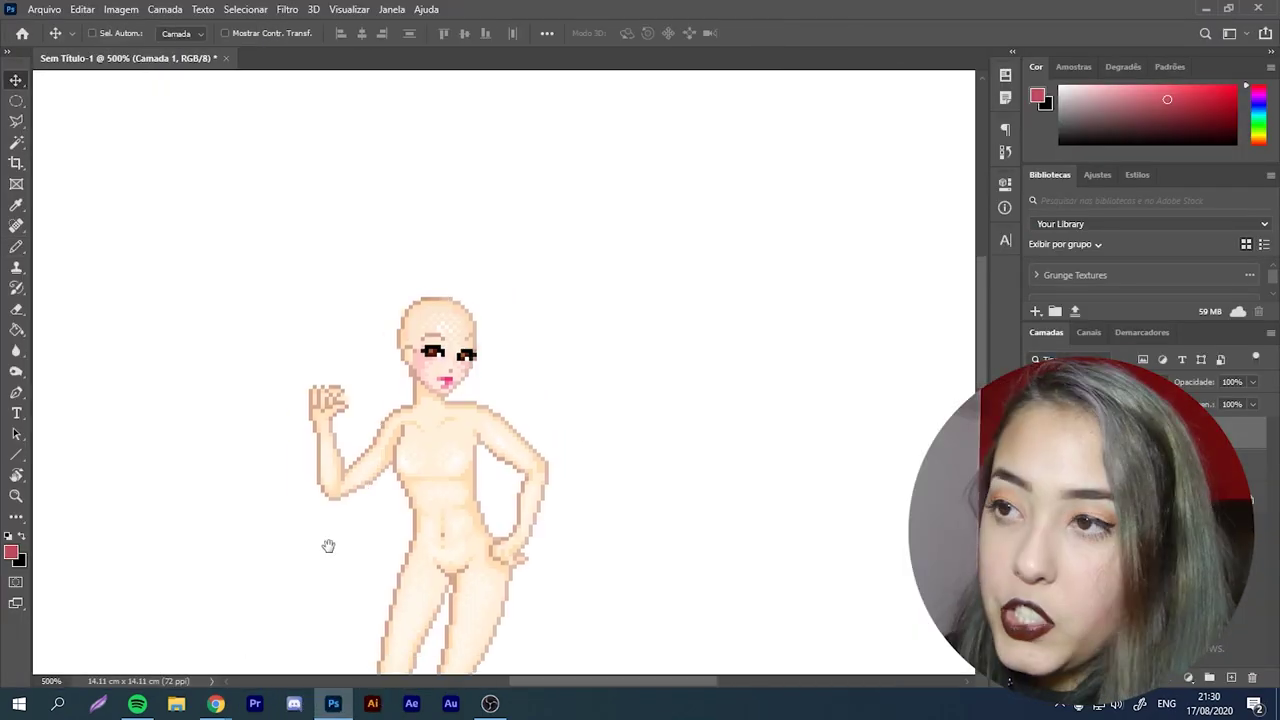
left_click_drag(466, 394, 509, 371)
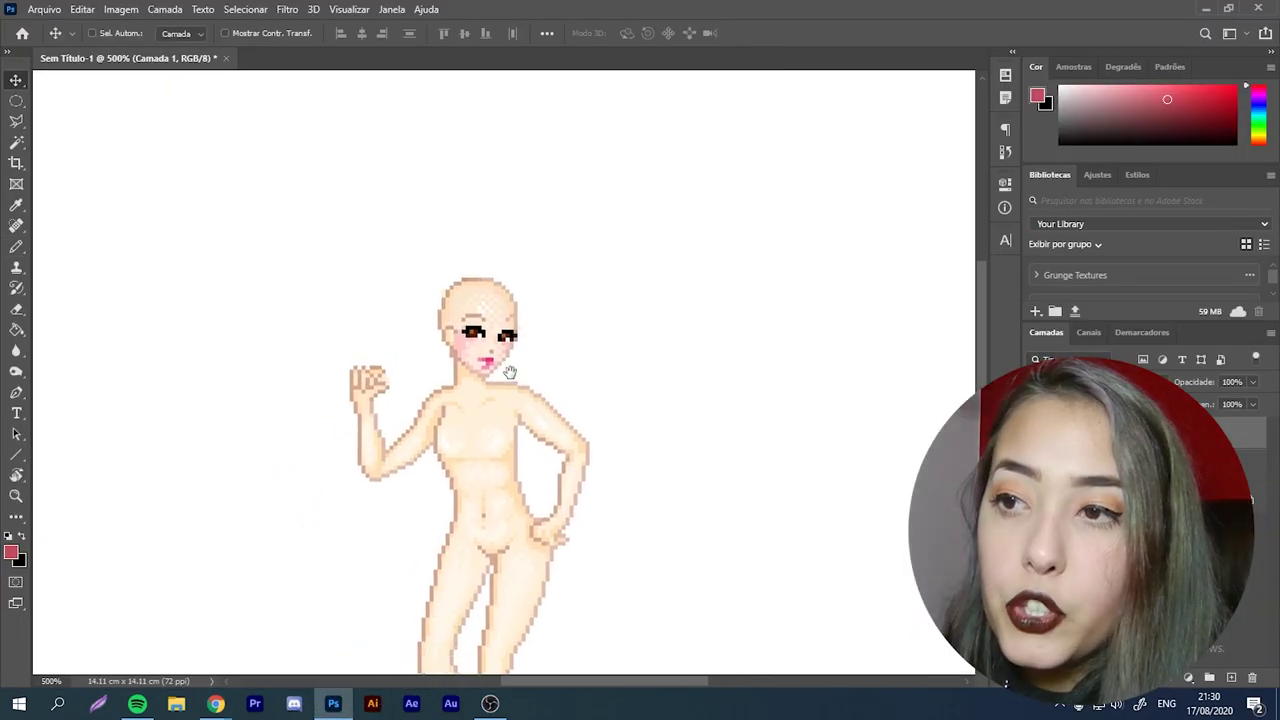
Step: Bring the downloaded rainbow top, Image109.gif, into the document and fit it over the doll's chest
mouse_move(215, 703)
left_click(308, 640)
left_click_drag(100, 665, 505, 448)
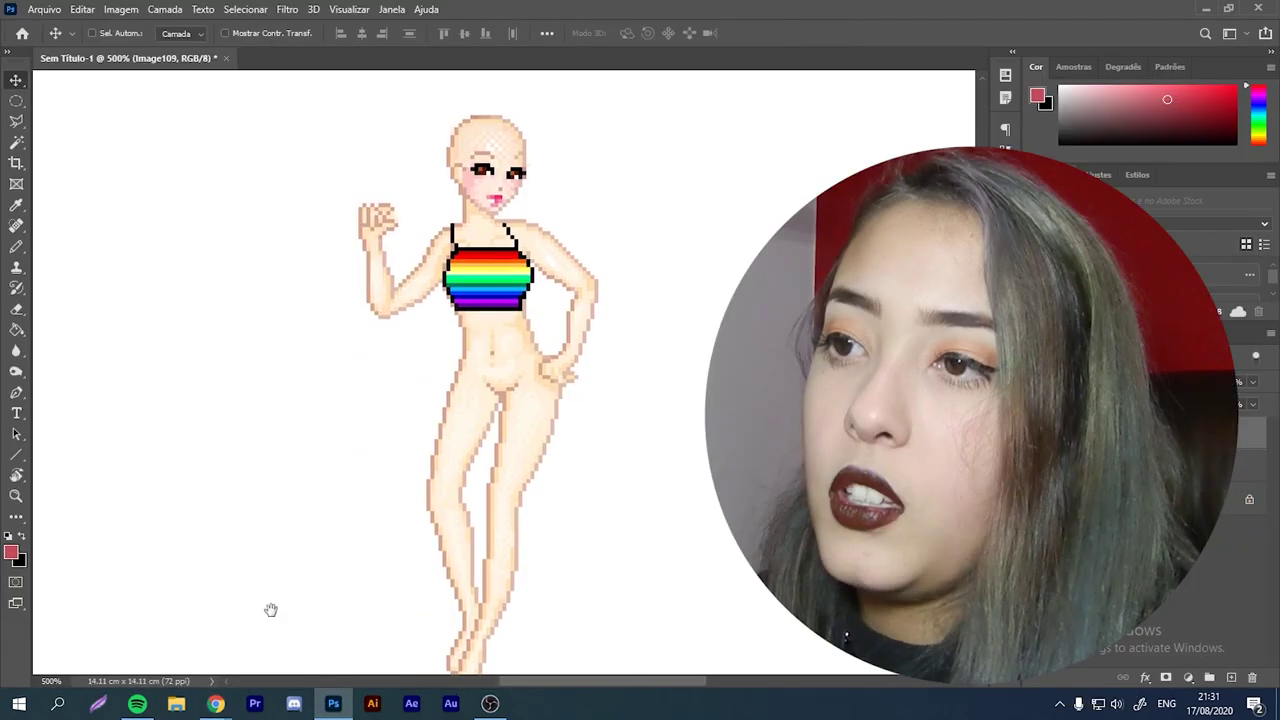
left_click_drag(271, 609, 271, 582)
Step: Get the rainbow shorts, Image098-2.gif, from Dollmaker Dolls 1 and place them over the doll's hips in Photoshop
left_click(215, 703)
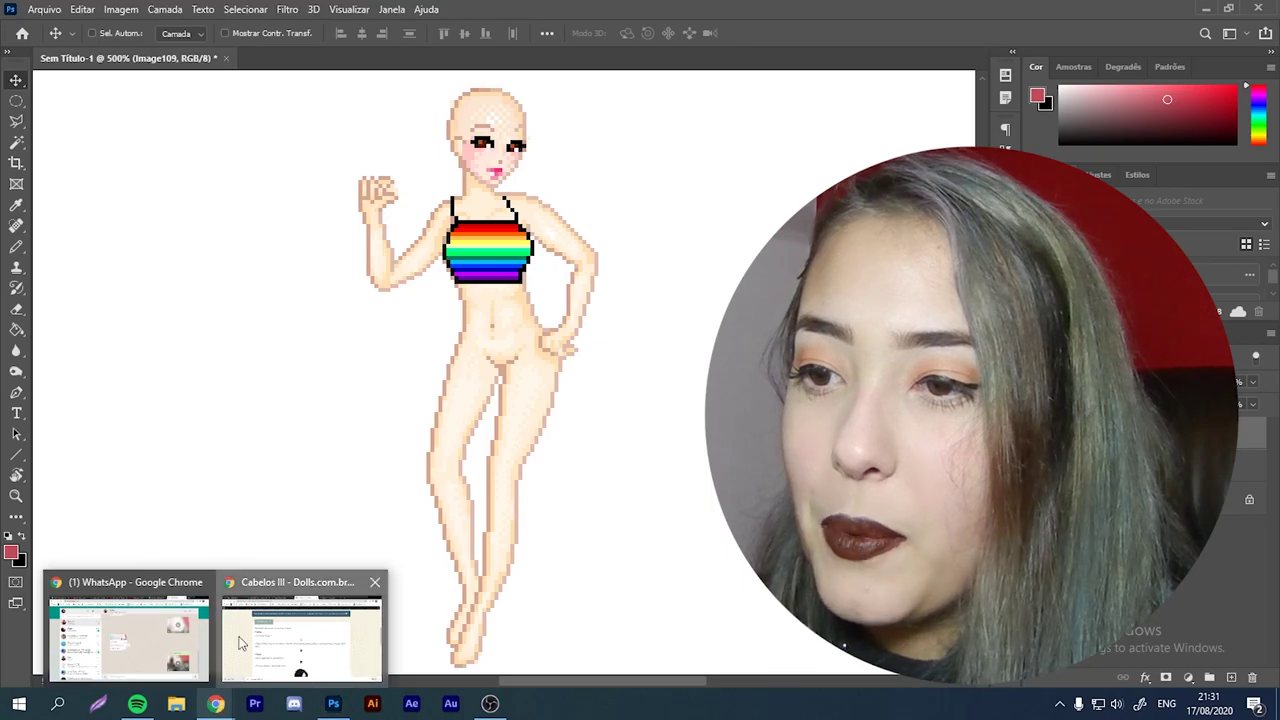
left_click(240, 644)
left_click(294, 13)
left_click(567, 13)
scroll(486, 471, "down", 7)
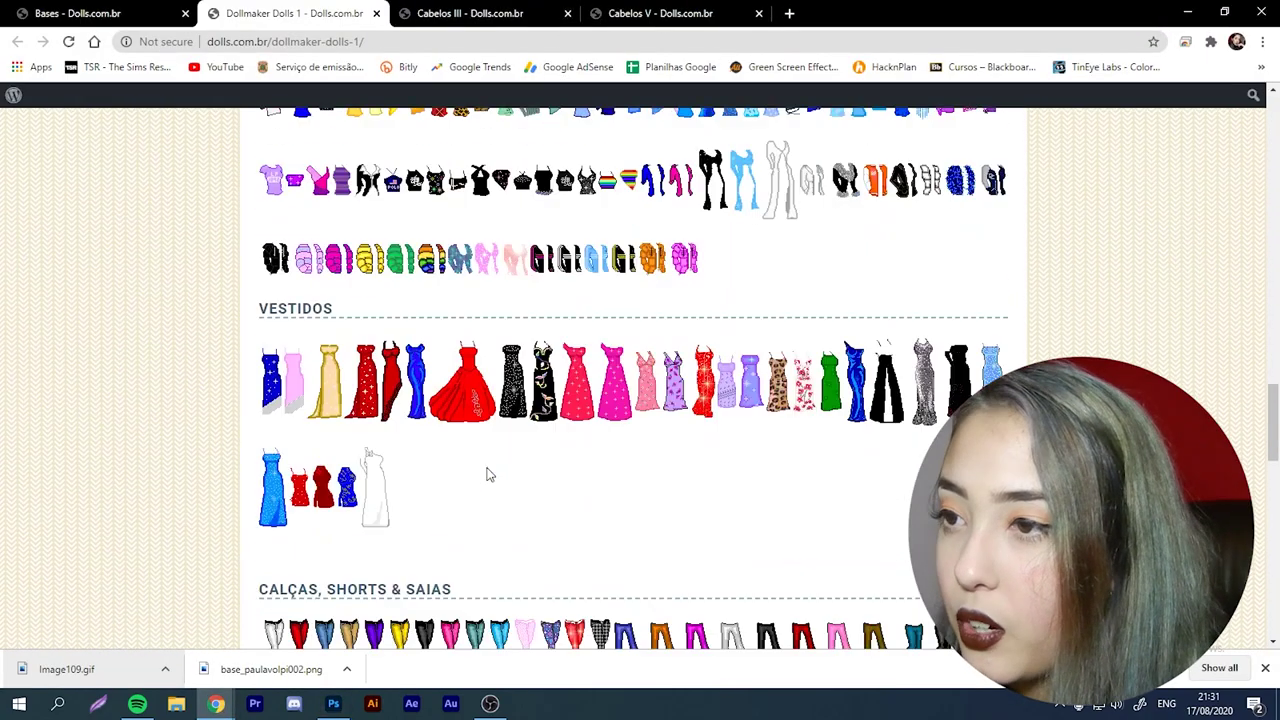
left_click_drag(94, 674, 523, 364)
Step: Flip the rainbow shorts horizontally and nudge them slightly left to fit the doll's hips
right_click(525, 354)
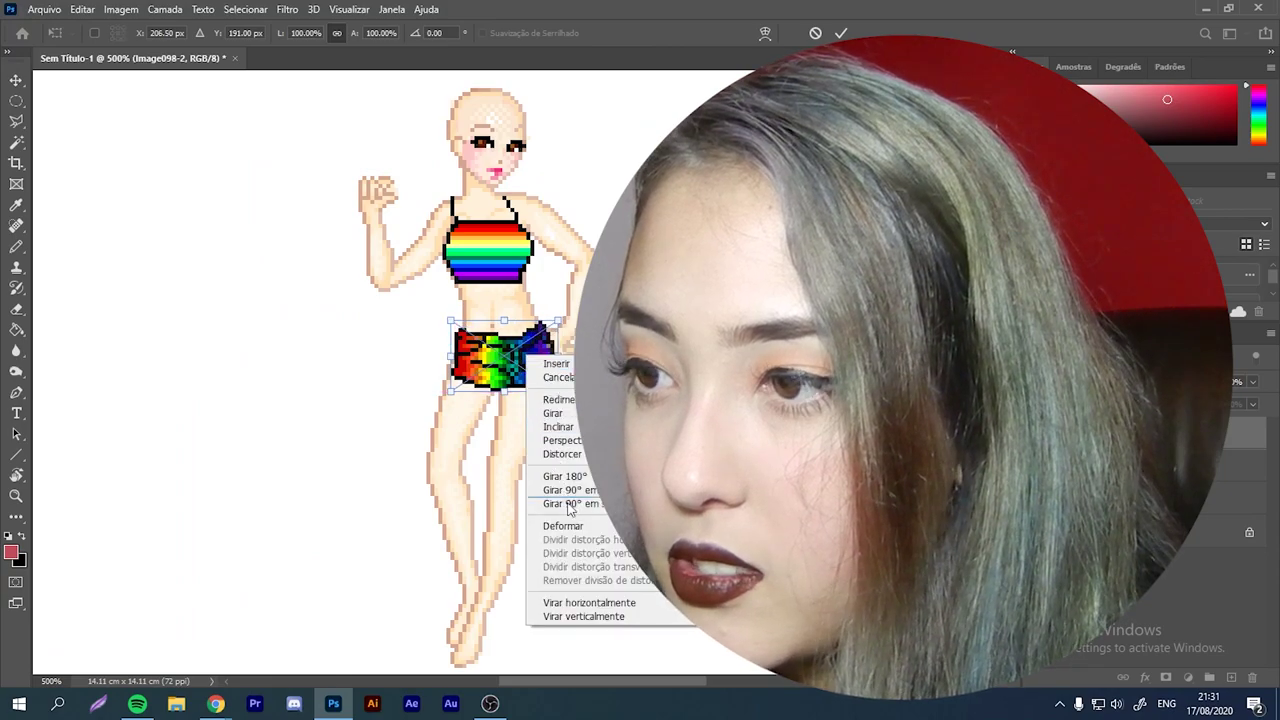
left_click(586, 601)
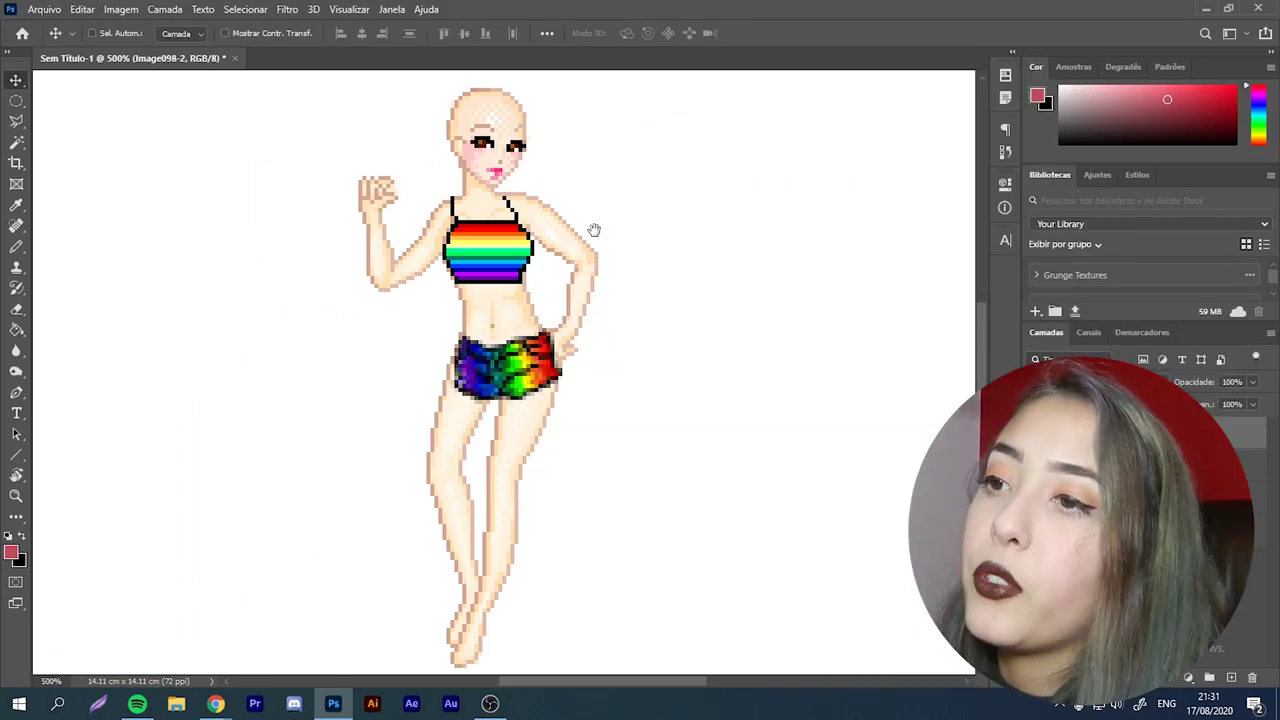
left_click_drag(594, 230, 599, 292)
key("Left")
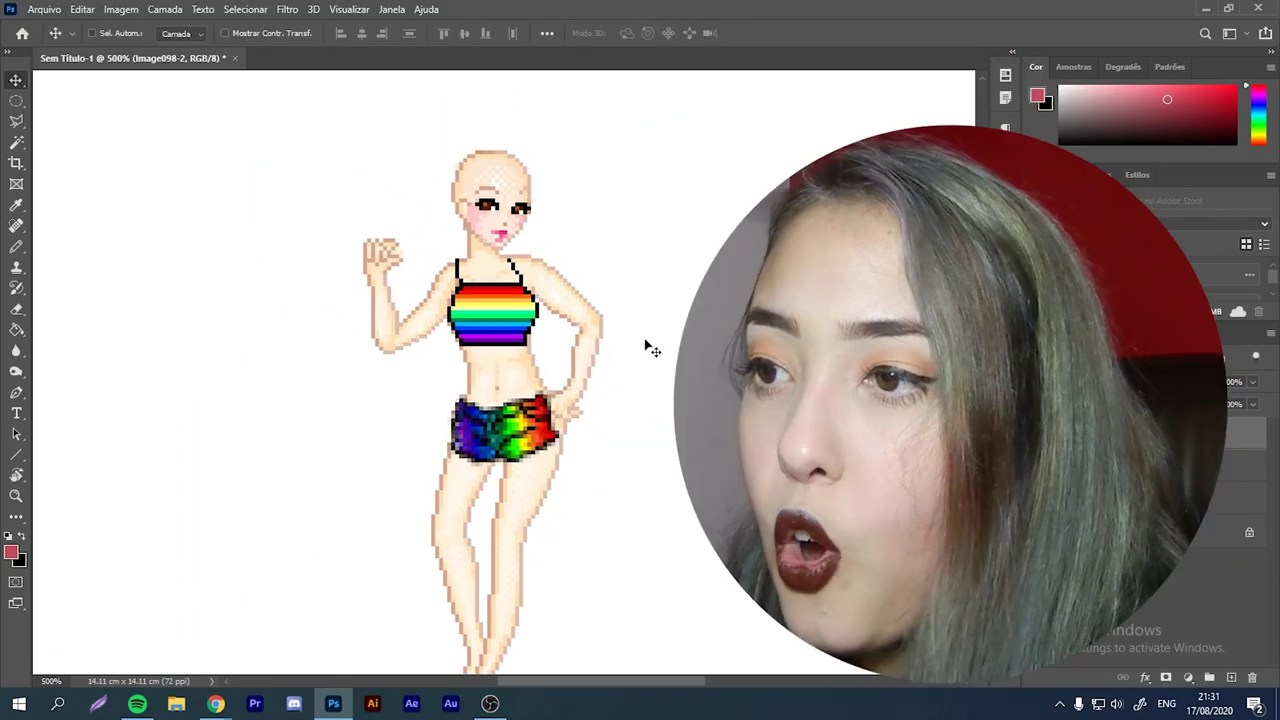
Step: Check the doll's bald head up close, and examine the first hair-drawing steps of the Cabelos III tutorial in Chrome
left_click(482, 188, "ctrl")
scroll(519, 270, "up", 1)
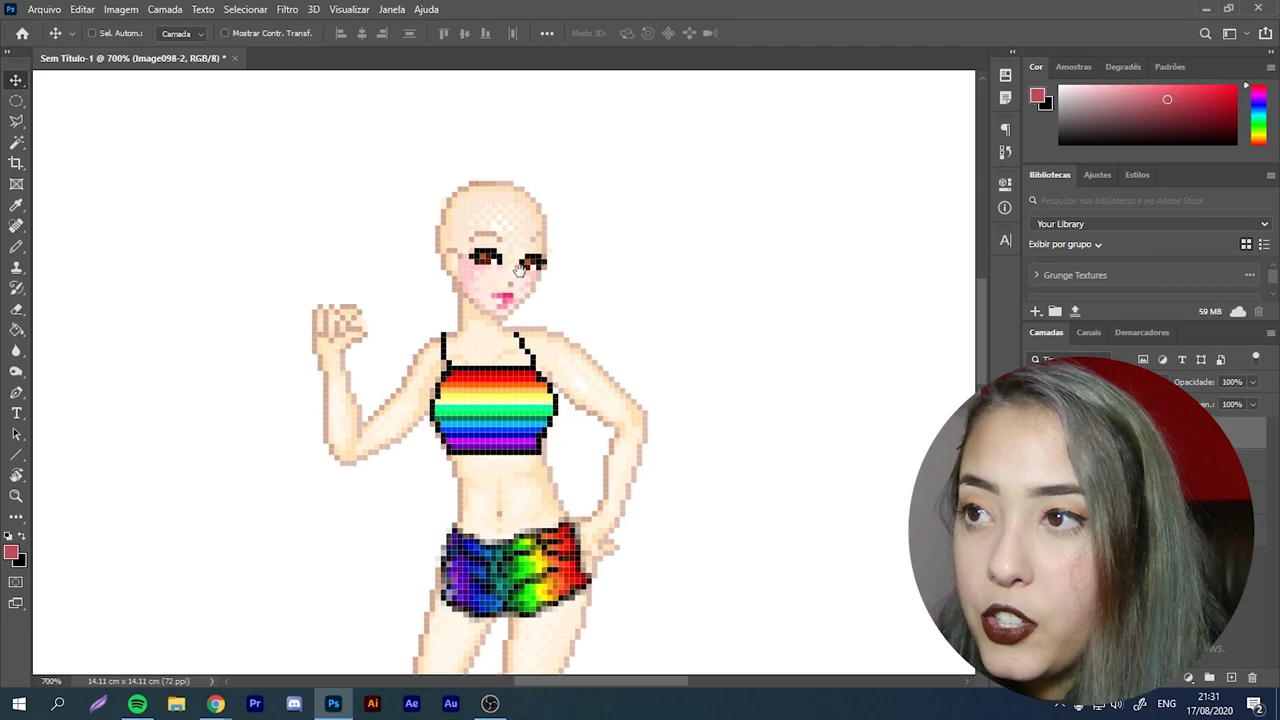
mouse_move(215, 703)
left_click(250, 625)
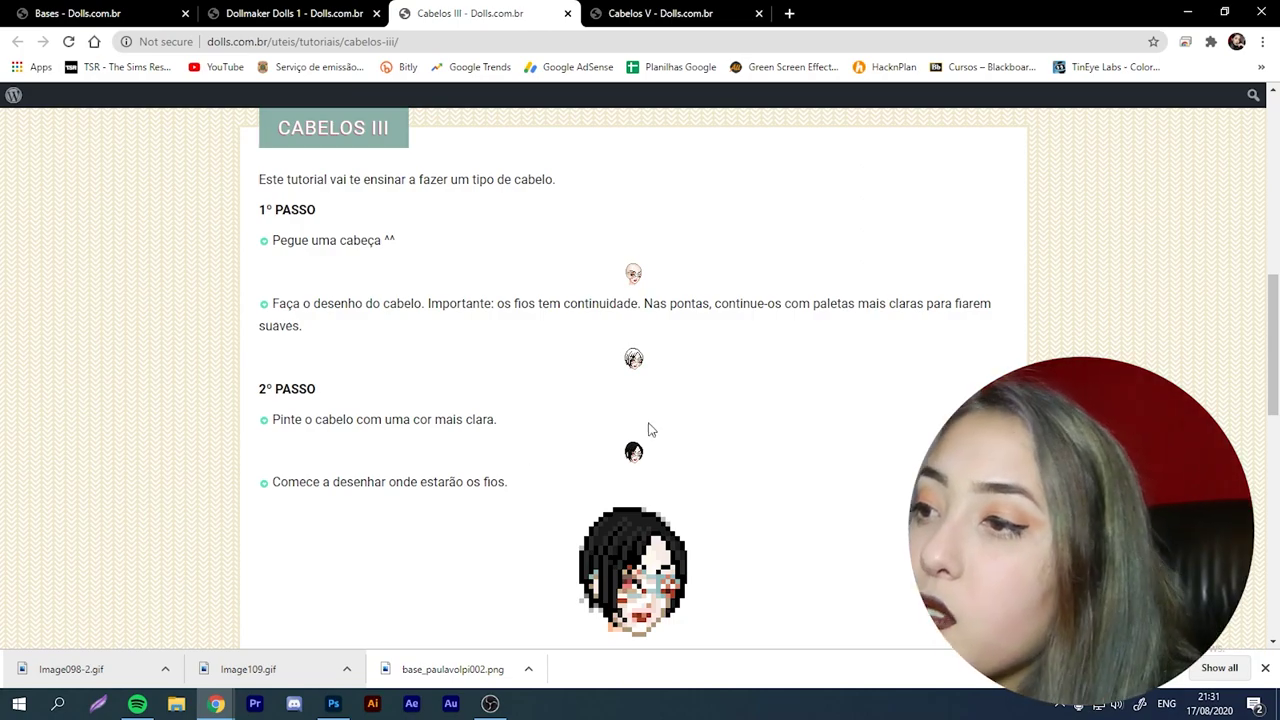
scroll(677, 444, "up", 5, "ctrl")
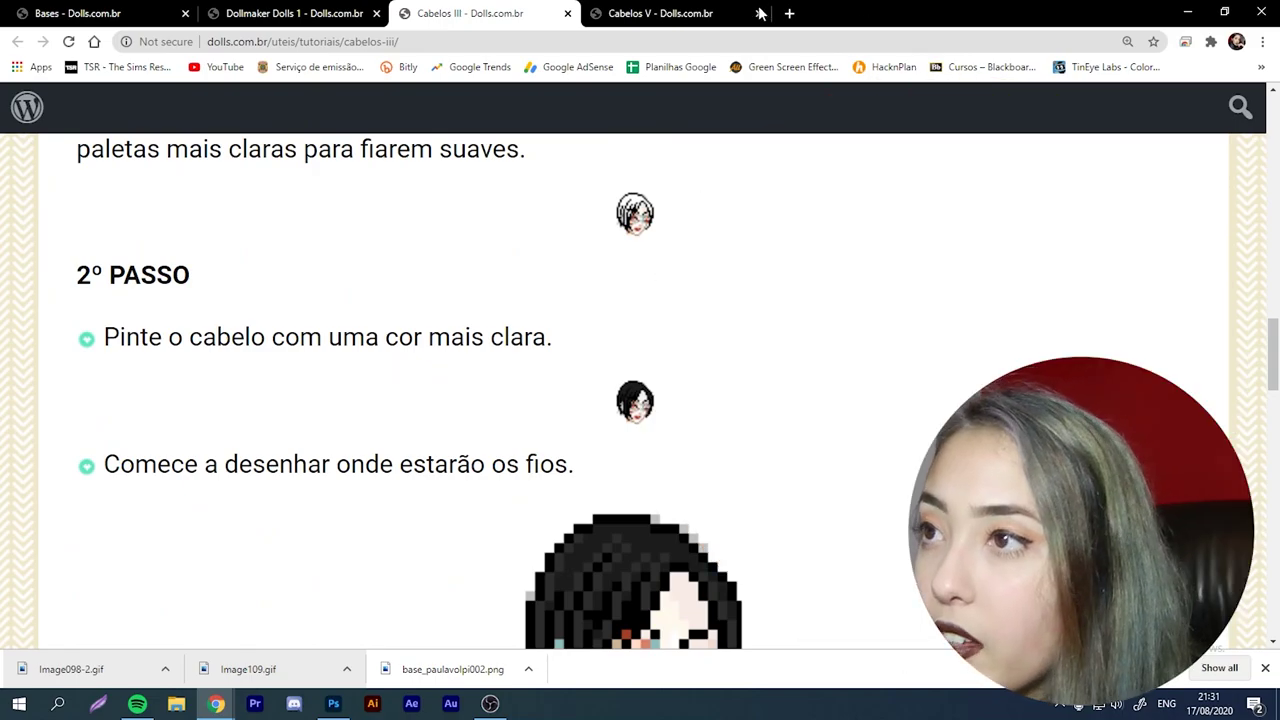
Step: Compare the hair tutorial pages in Chrome and examine the hairstyles in the Cabelos section of Dollmaker Dolls 1 for a drawing reference
left_click(735, 13)
scroll(766, 394, "up", 5)
left_click(229, 9)
scroll(601, 300, "up", 8)
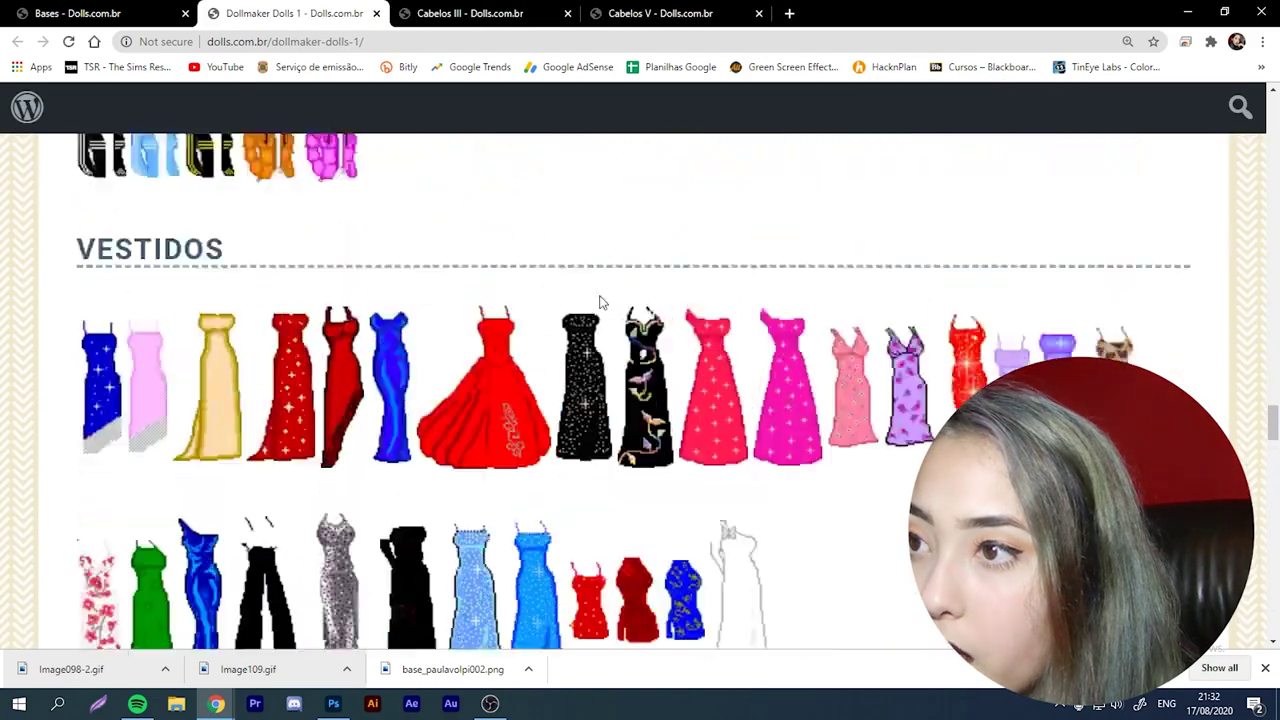
scroll(602, 299, "up", 8)
left_click(480, 13)
left_click(640, 13)
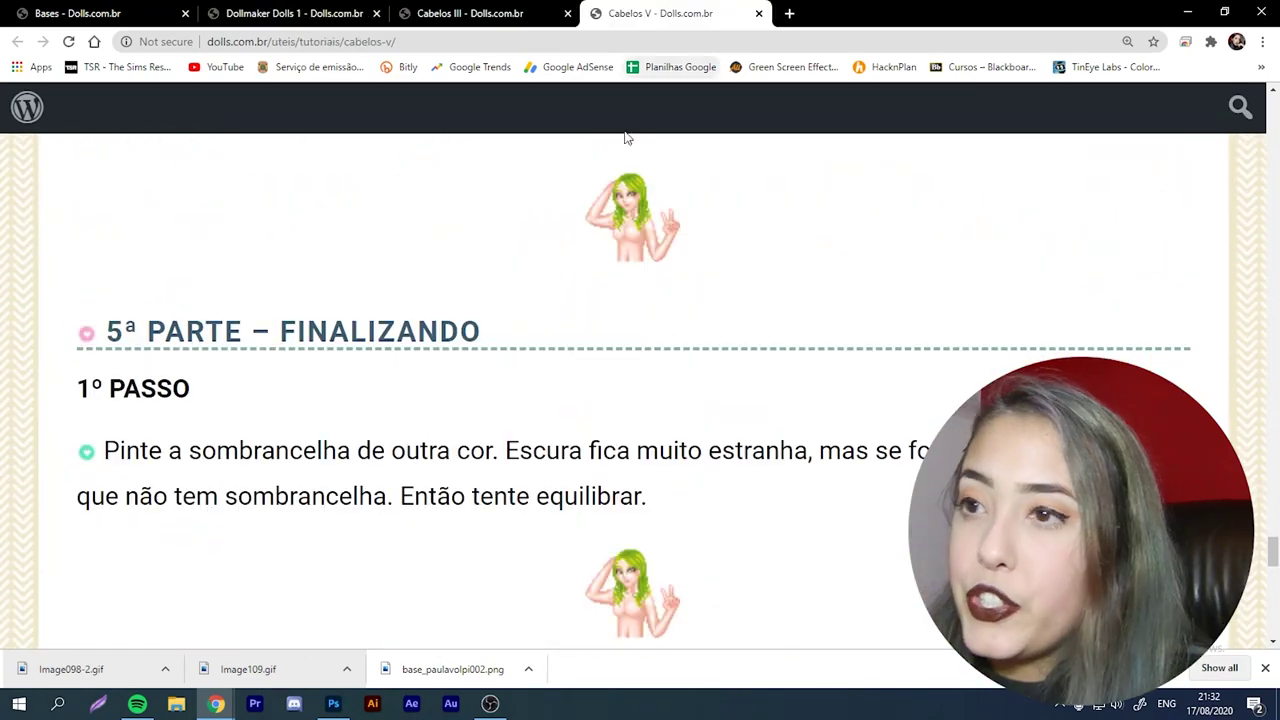
left_click(440, 12)
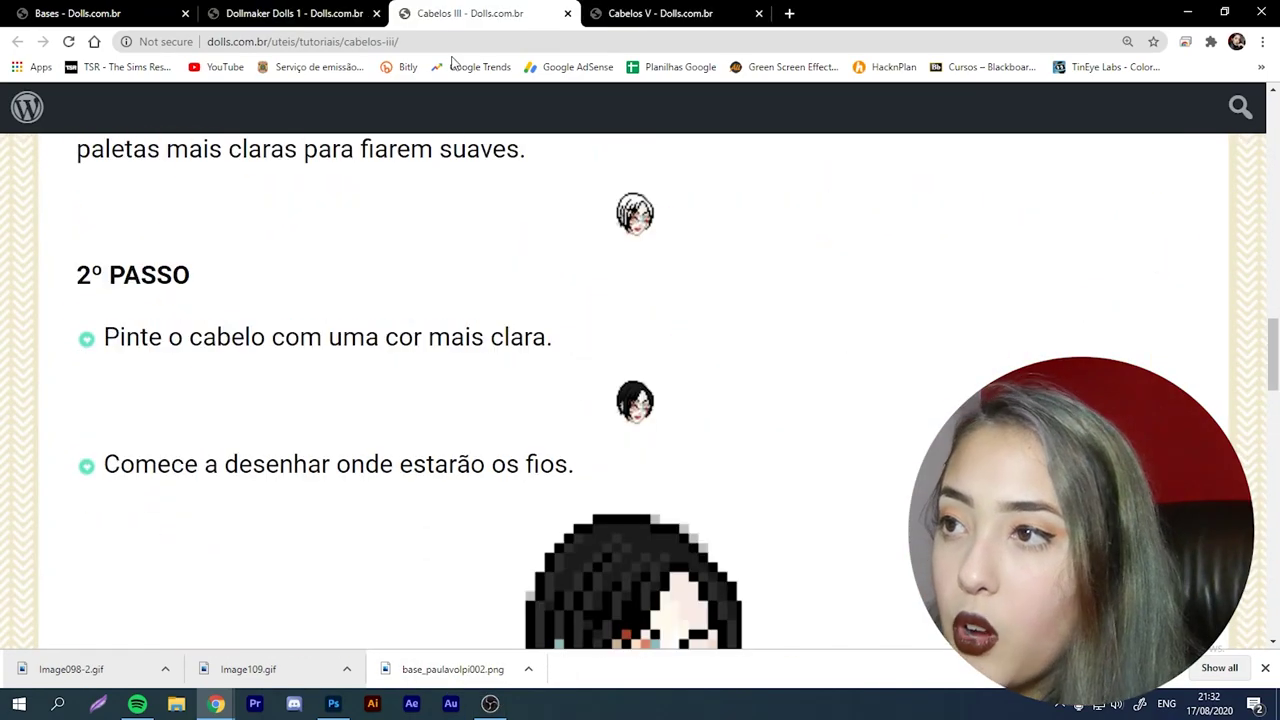
left_click(360, 12)
scroll(501, 337, "down", 9)
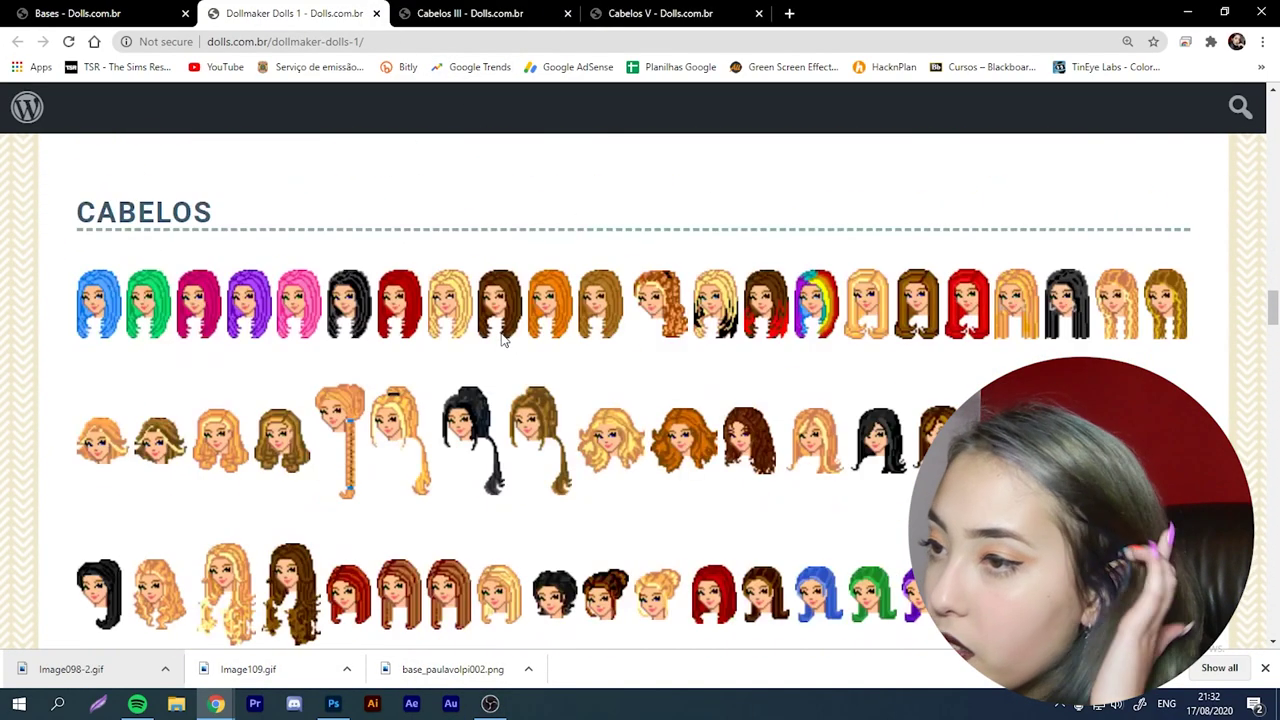
scroll(501, 337, "down", 1)
scroll(533, 483, "down", 1)
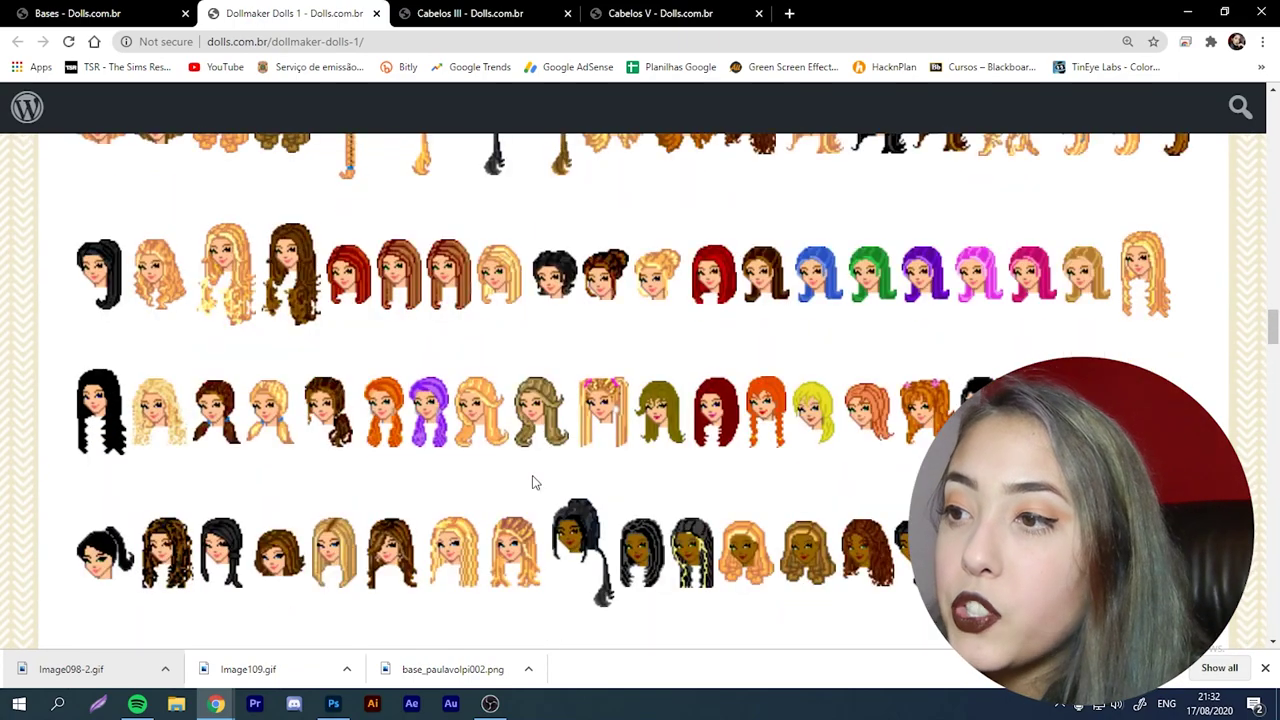
Step: Bring the rainbow-haired head from the Cabelos section into the Photoshop document and place it beside the doll as a reference
scroll(533, 483, "up", 3)
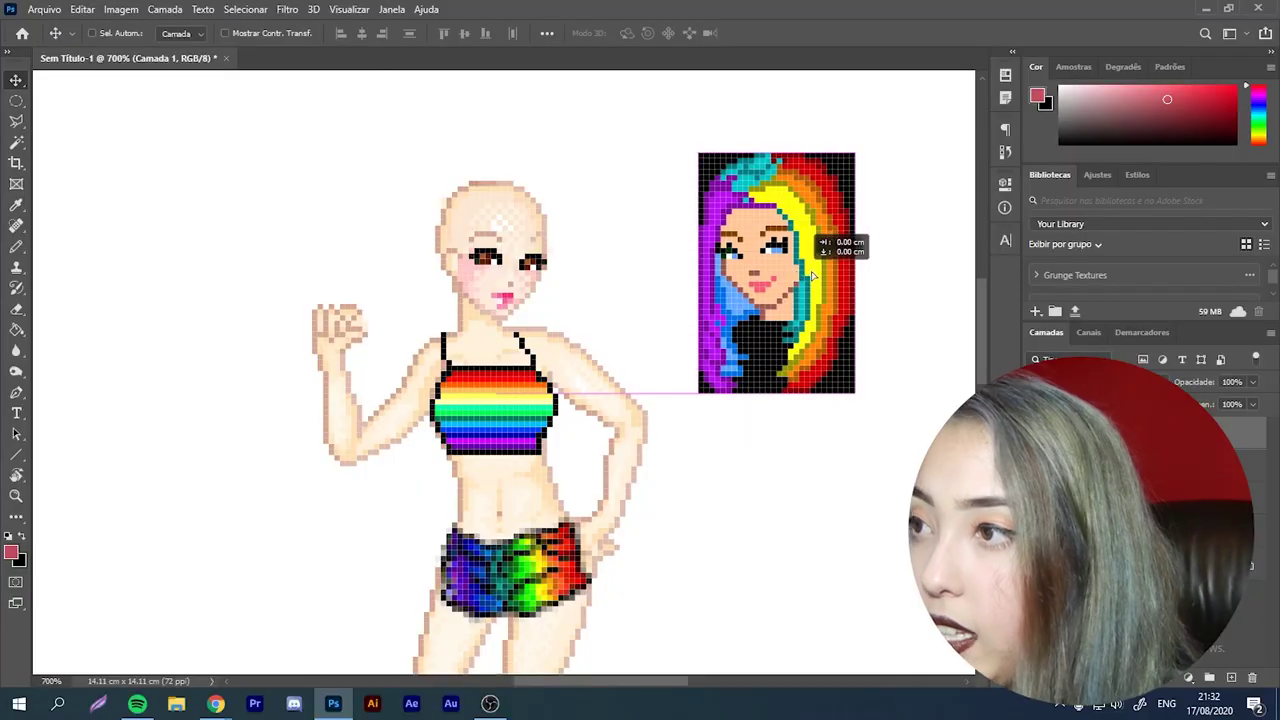
left_click_drag(812, 276, 828, 276)
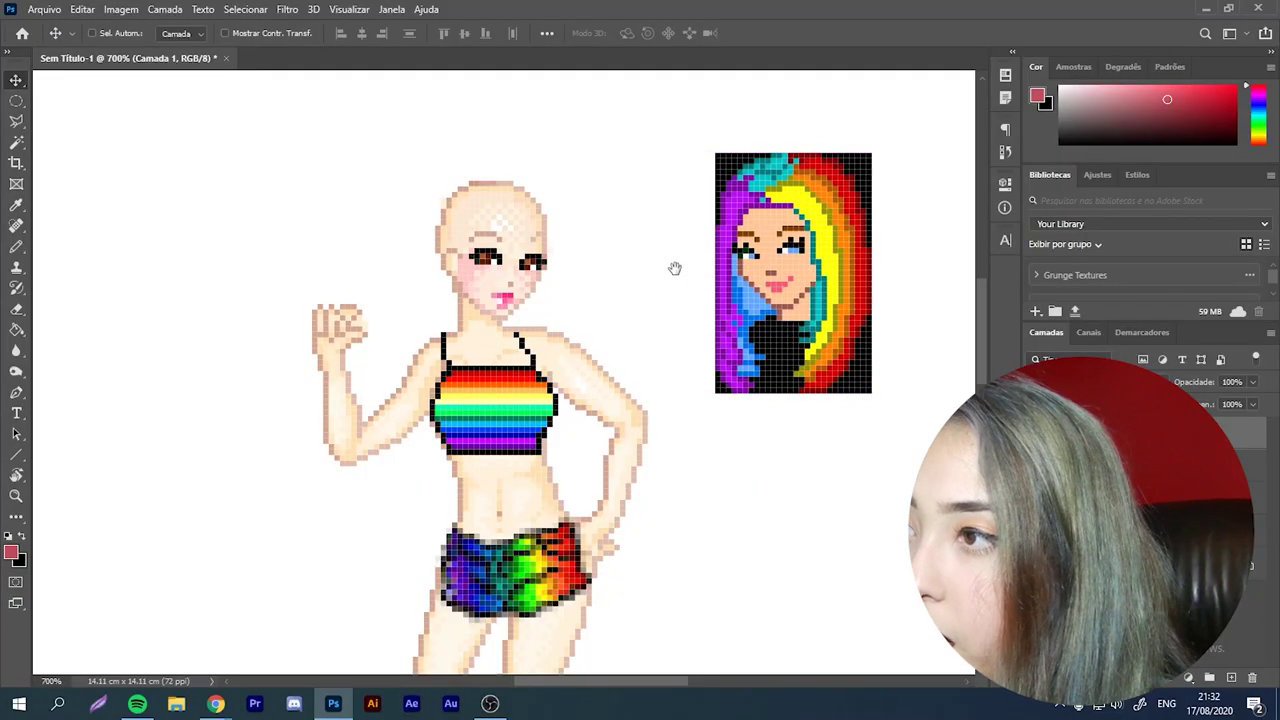
left_click_drag(643, 268, 608, 314)
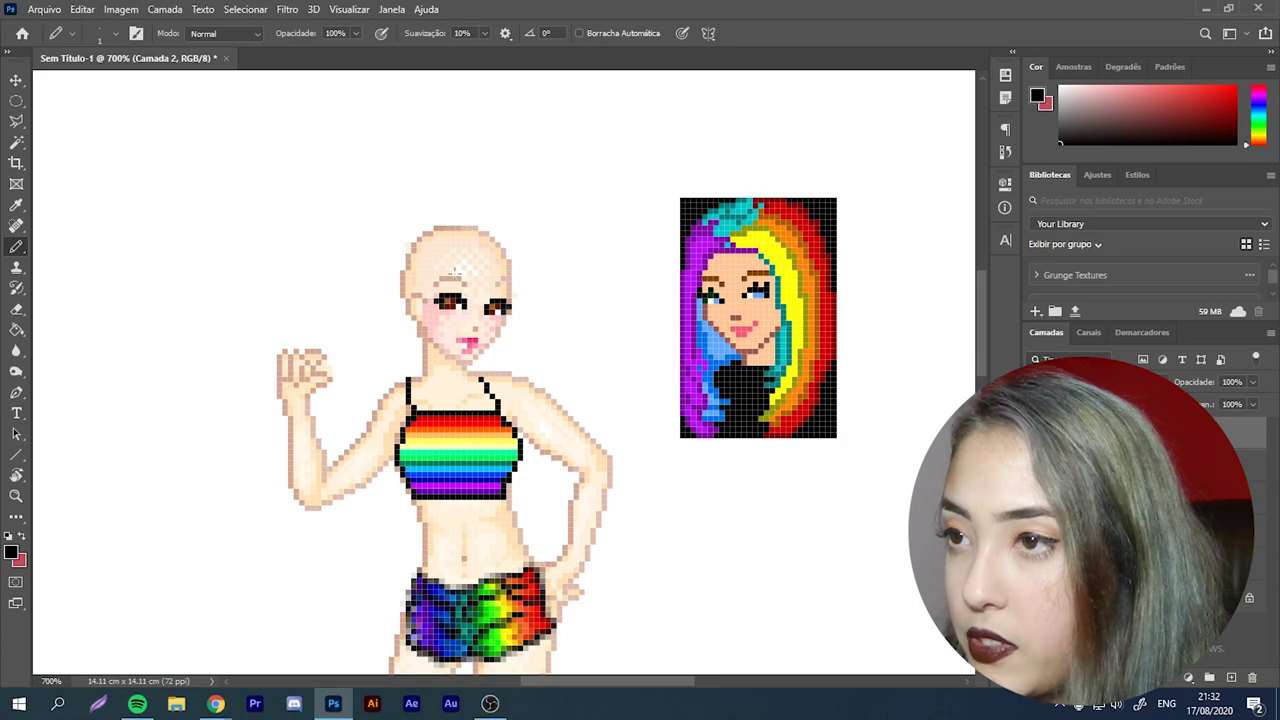
Step: Sketch a black hair outline with a 1 px pencil on a new layer, with a fringe and shoulder-length strands on both sides
mouse_move(446, 278)
left_mouse_down()
mouse_move(504, 279)
mouse_move(444, 279)
mouse_move(459, 421)
mouse_move(432, 407)
mouse_move(410, 335)
mouse_move(444, 266)
left_mouse_up()
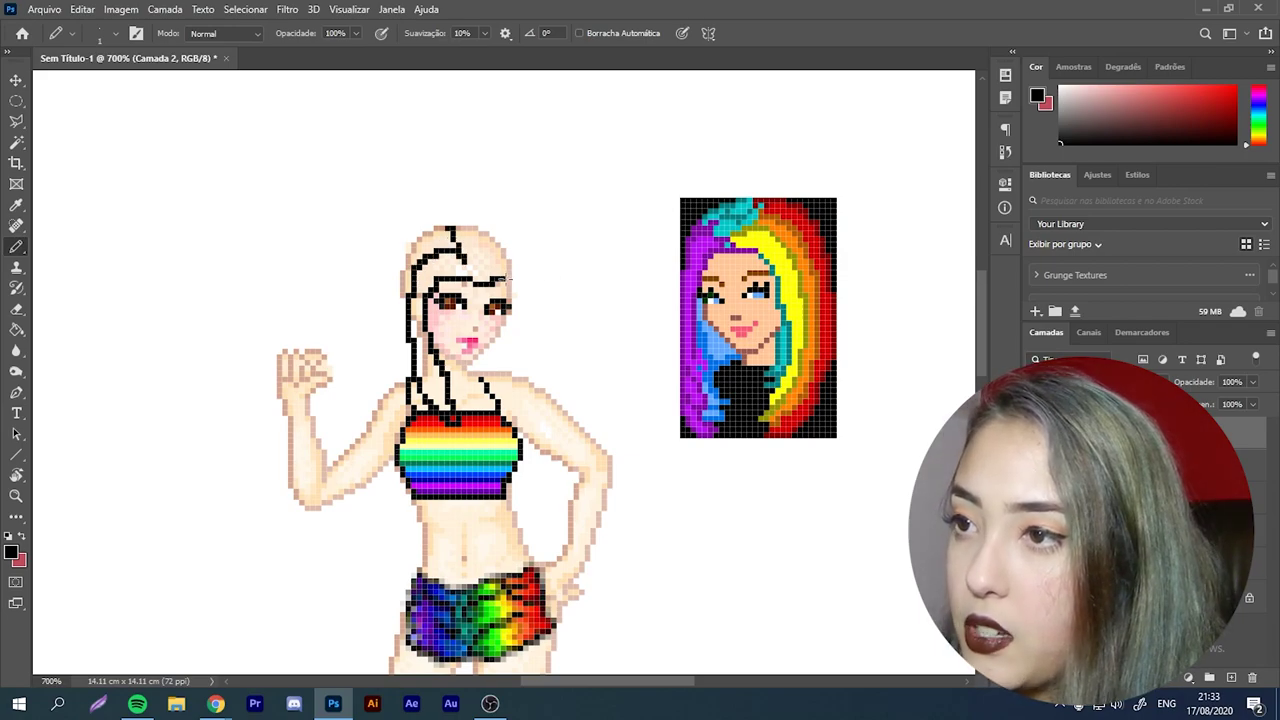
mouse_move(503, 374)
left_mouse_down()
mouse_move(546, 345)
mouse_move(502, 213)
mouse_move(369, 282)
mouse_move(422, 430)
left_mouse_up()
key("ctrl+z")
mouse_move(446, 228)
left_mouse_down()
mouse_move(381, 352)
mouse_move(456, 420)
left_mouse_up()
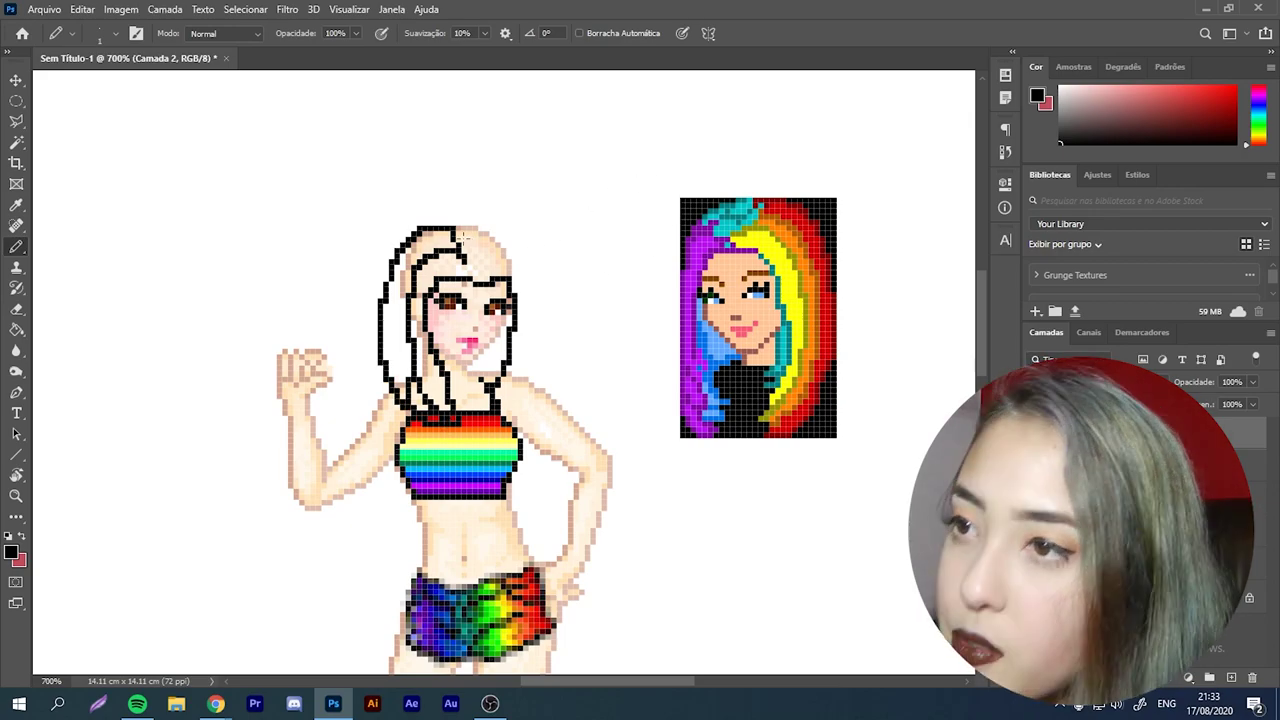
mouse_move(411, 215)
left_mouse_down()
mouse_move(360, 380)
mouse_move(405, 412)
left_mouse_up()
left_click_drag(456, 244, 500, 418)
Step: Clean up the ends of the hair outline with a smaller eraser, and hide the rainbow top
key("e")
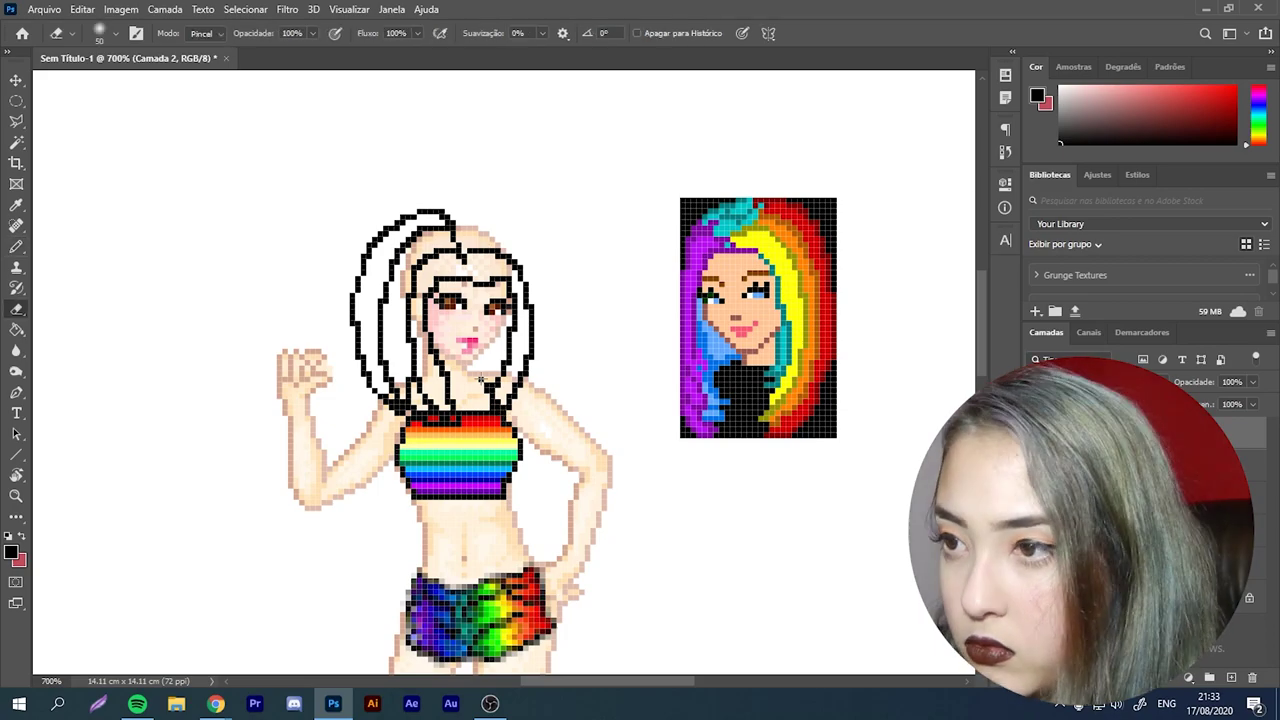
left_click(115, 33)
double_click(86, 156)
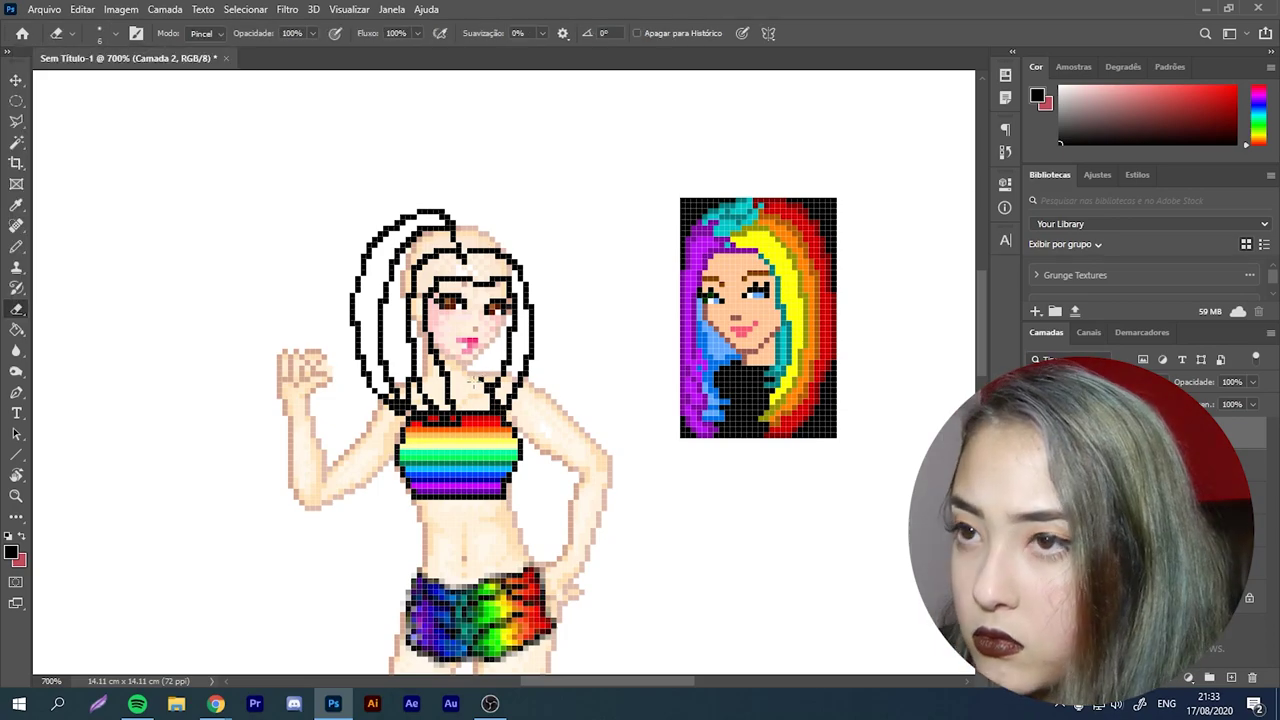
left_click(115, 33)
left_click(484, 252)
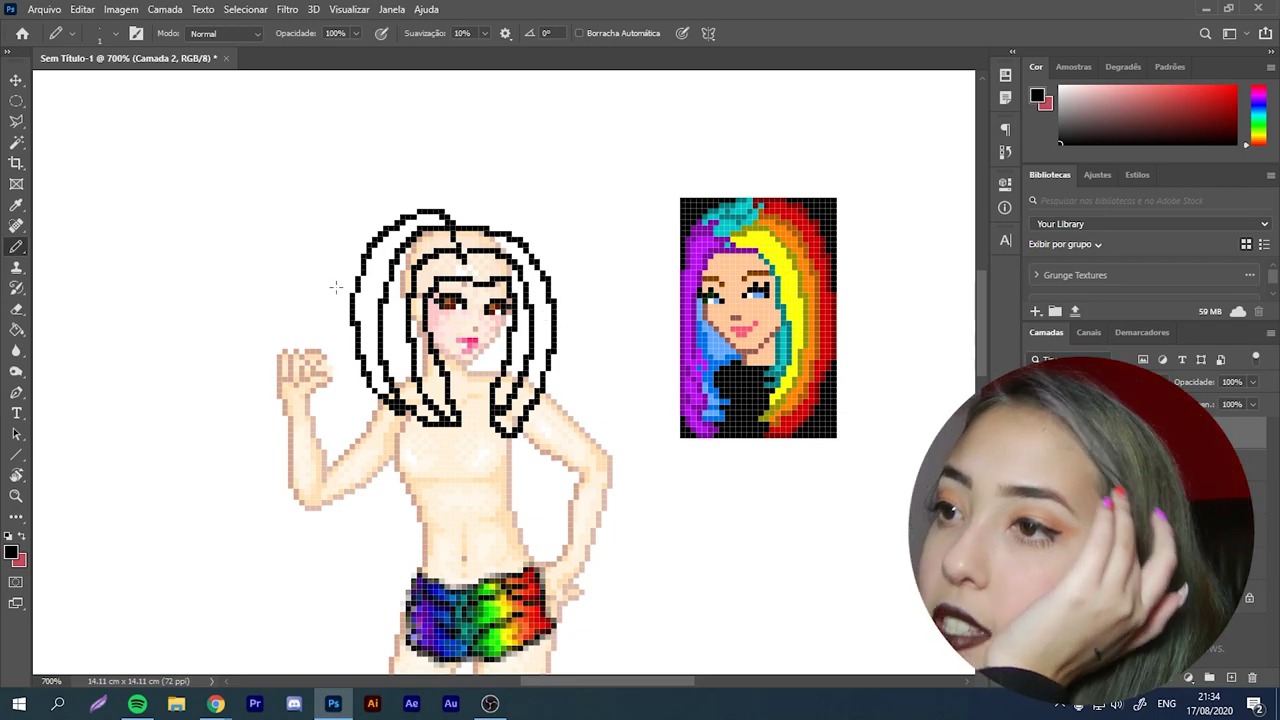
Step: Erase the hair strands on the side of the hand-on-hip arm with a 15 px eraser
key("e")
mouse_move(490, 435)
left_mouse_down()
mouse_move(495, 395)
mouse_move(500, 452)
left_mouse_up()
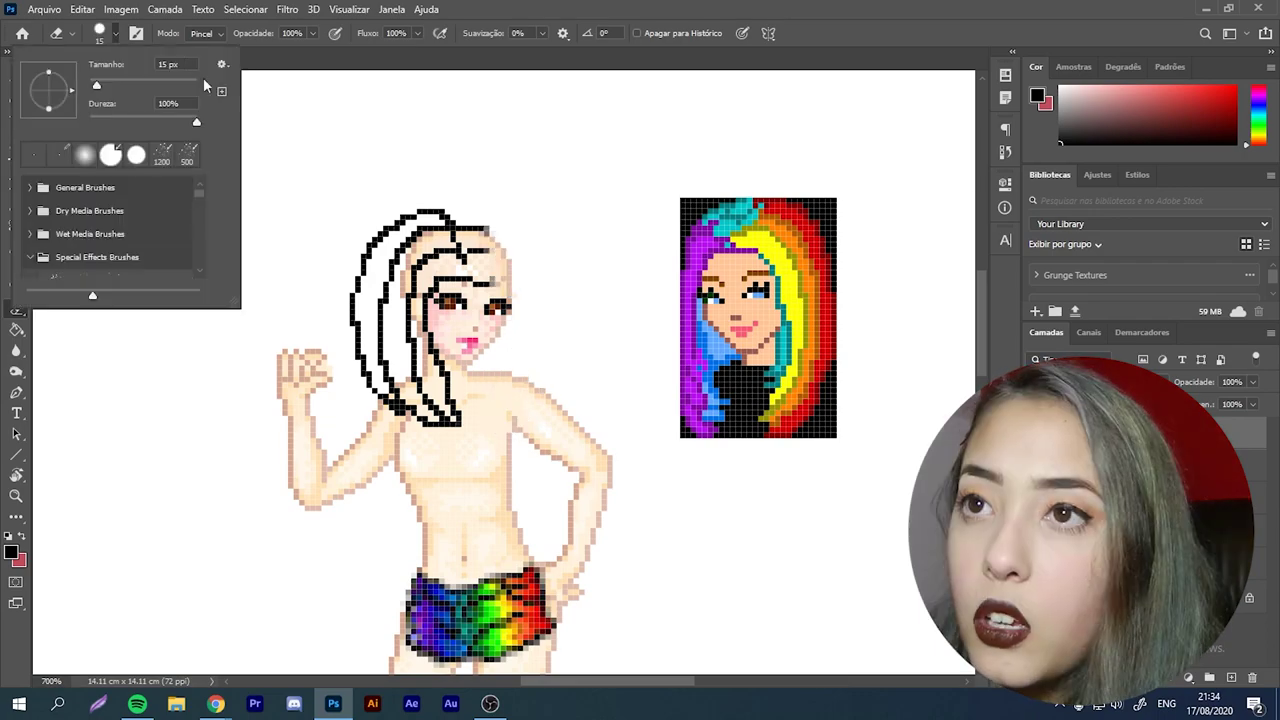
left_click_drag(520, 262, 480, 217)
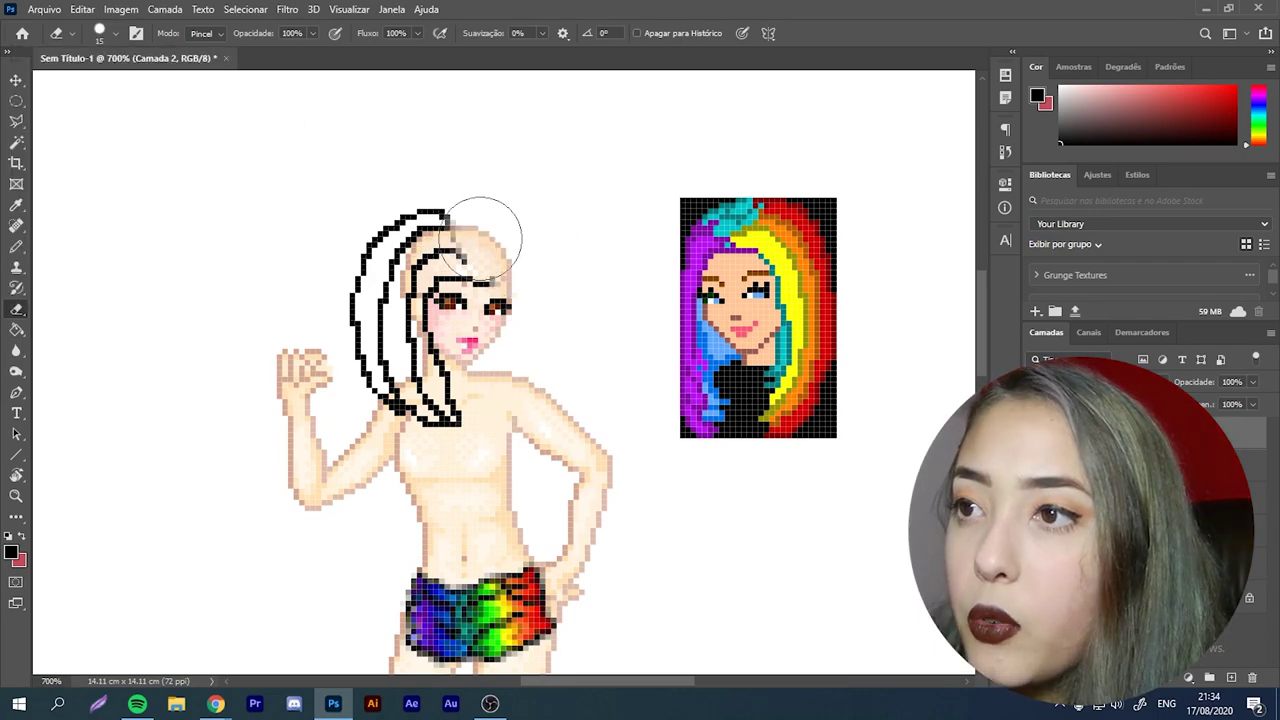
key("b")
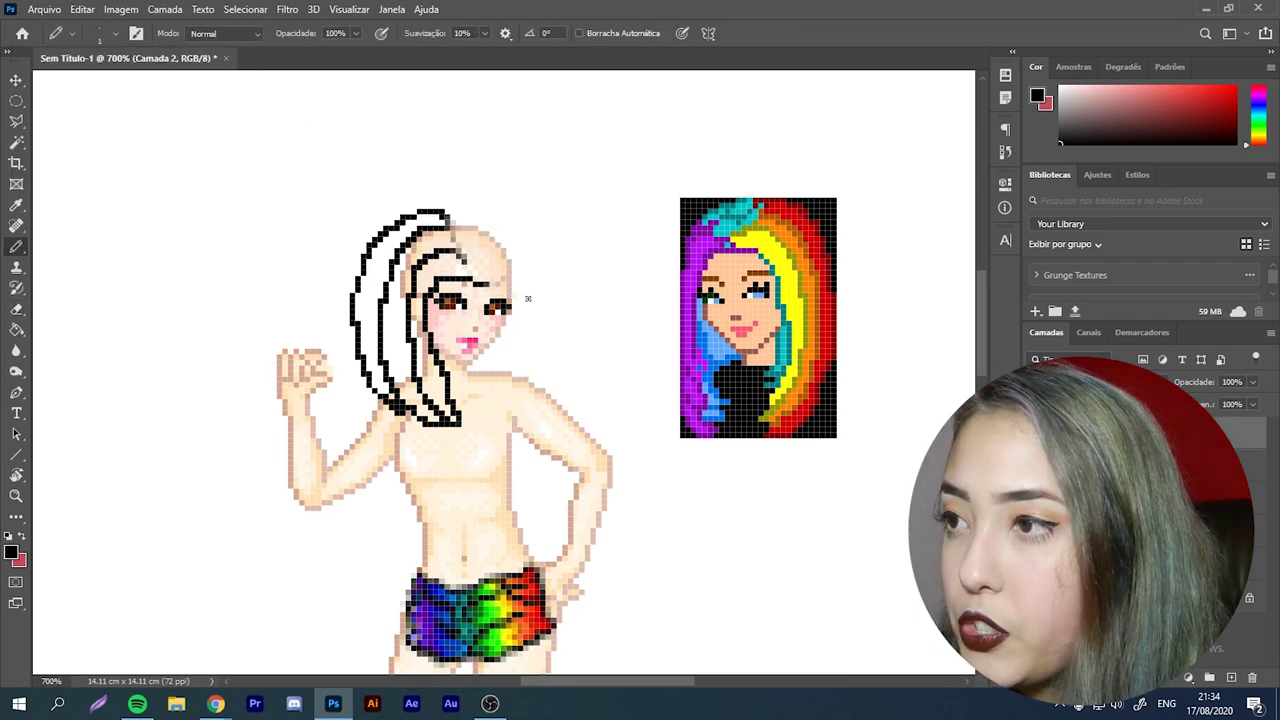
Step: Try redrawing the parting, fringe and layered strands on the hand-on-hip side of the face with the black pencil
left_click_drag(447, 222, 466, 258)
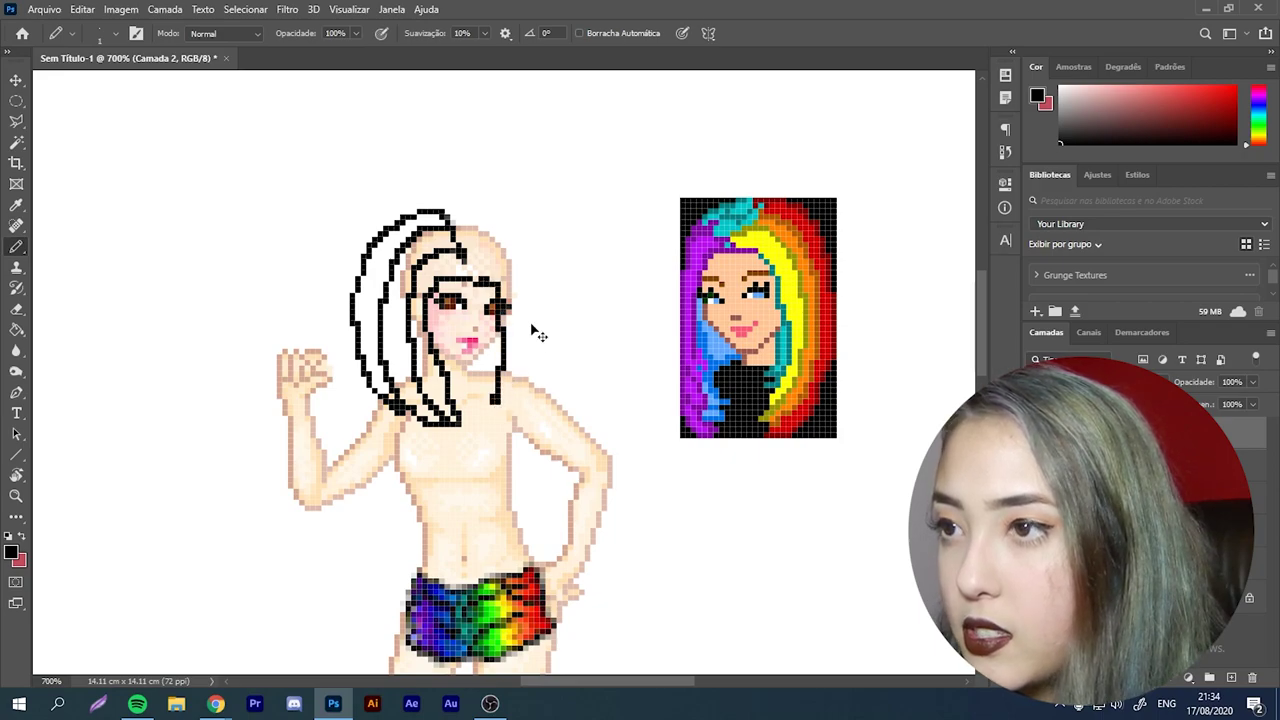
key("ctrl+z")
left_click_drag(509, 314, 504, 344)
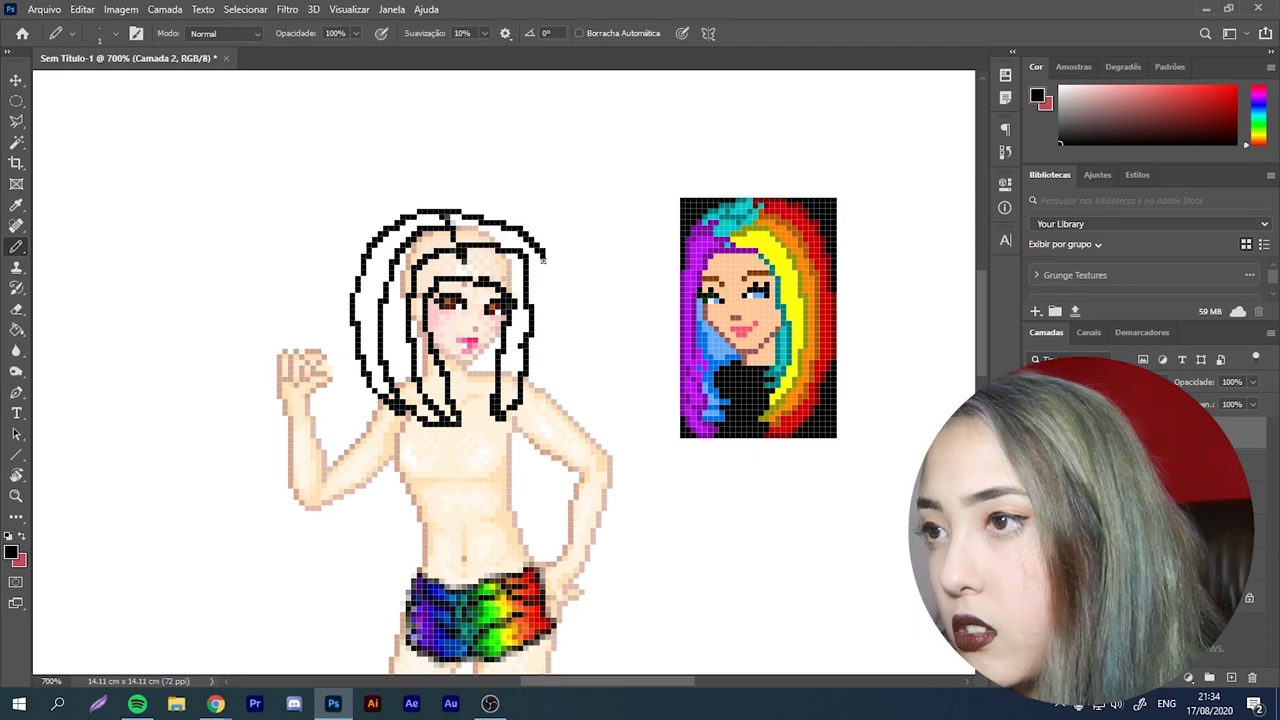
key("ctrl+z")
mouse_move(493, 231)
left_mouse_down()
mouse_move(534, 240)
mouse_move(555, 269)
mouse_move(541, 359)
left_mouse_up()
key("ctrl+z")
key("ctrl+z")
mouse_move(480, 232)
left_mouse_down()
mouse_move(548, 245)
mouse_move(546, 368)
left_mouse_up()
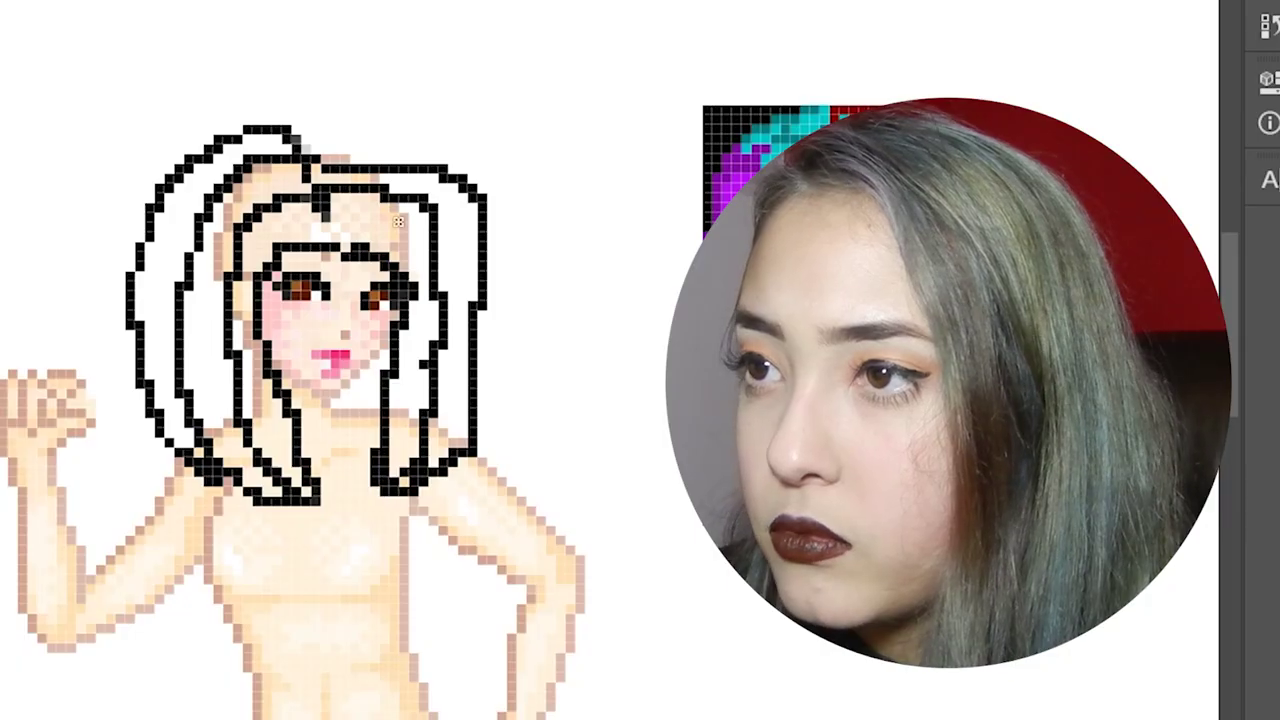
mouse_move(449, 211)
left_mouse_down()
mouse_move(561, 232)
mouse_move(566, 311)
left_mouse_up()
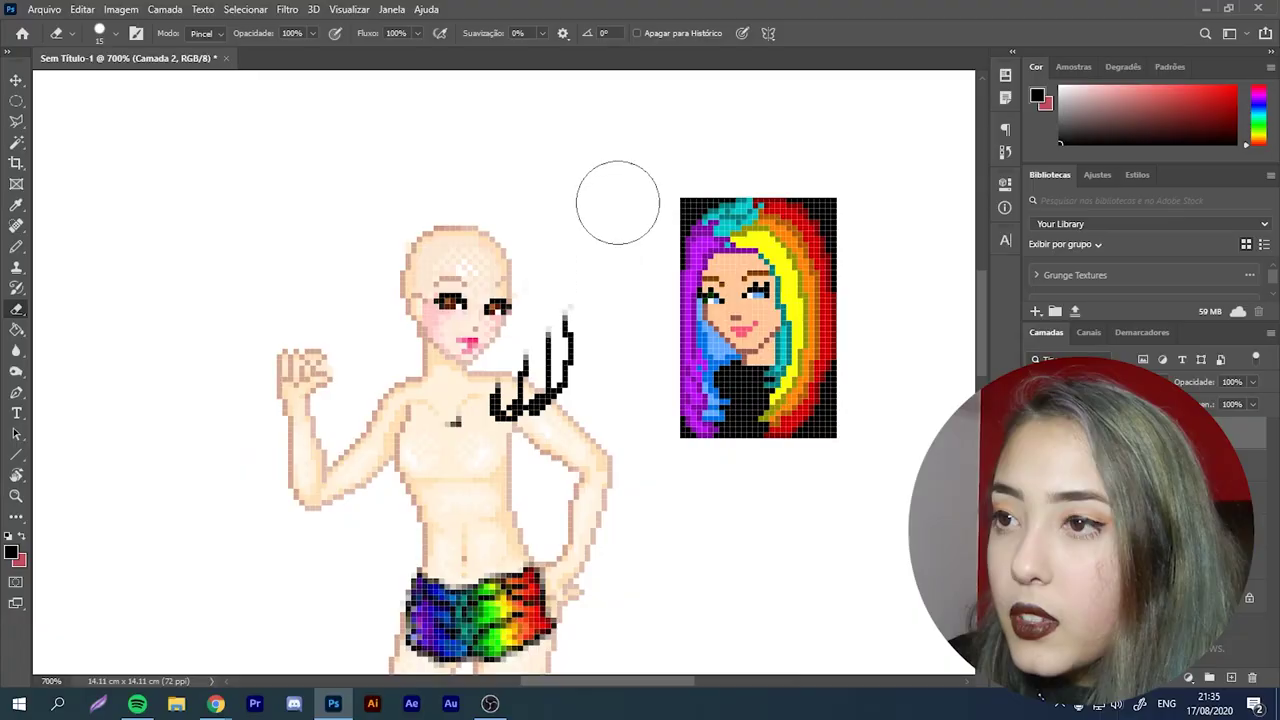
Step: Erase the whole hair outline from the doll with the 15 px eraser
mouse_move(614, 200)
left_mouse_down()
mouse_move(619, 253)
mouse_move(579, 354)
mouse_move(530, 425)
left_mouse_up()
key("b")
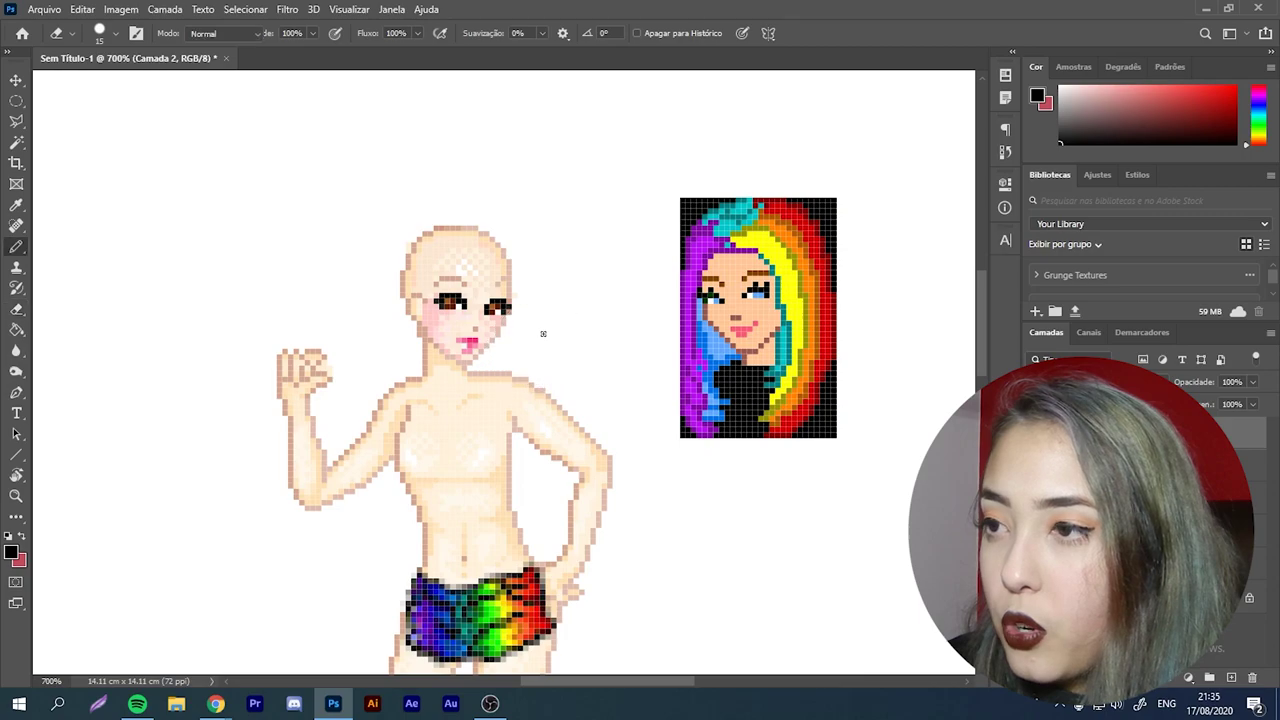
Step: Flip the rainbow-haired reference head horizontally so it faces the same way as the doll
left_click(1150, 465)
key("ctrl+t")
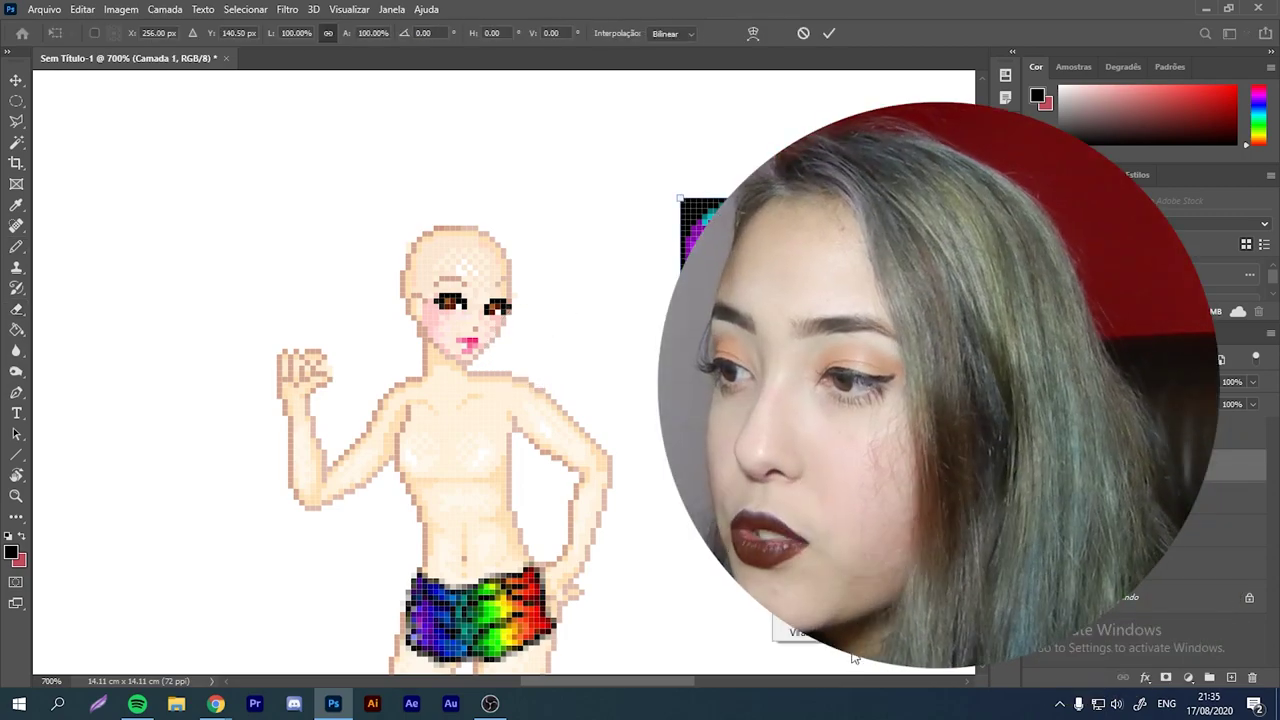
key("Return")
key("b")
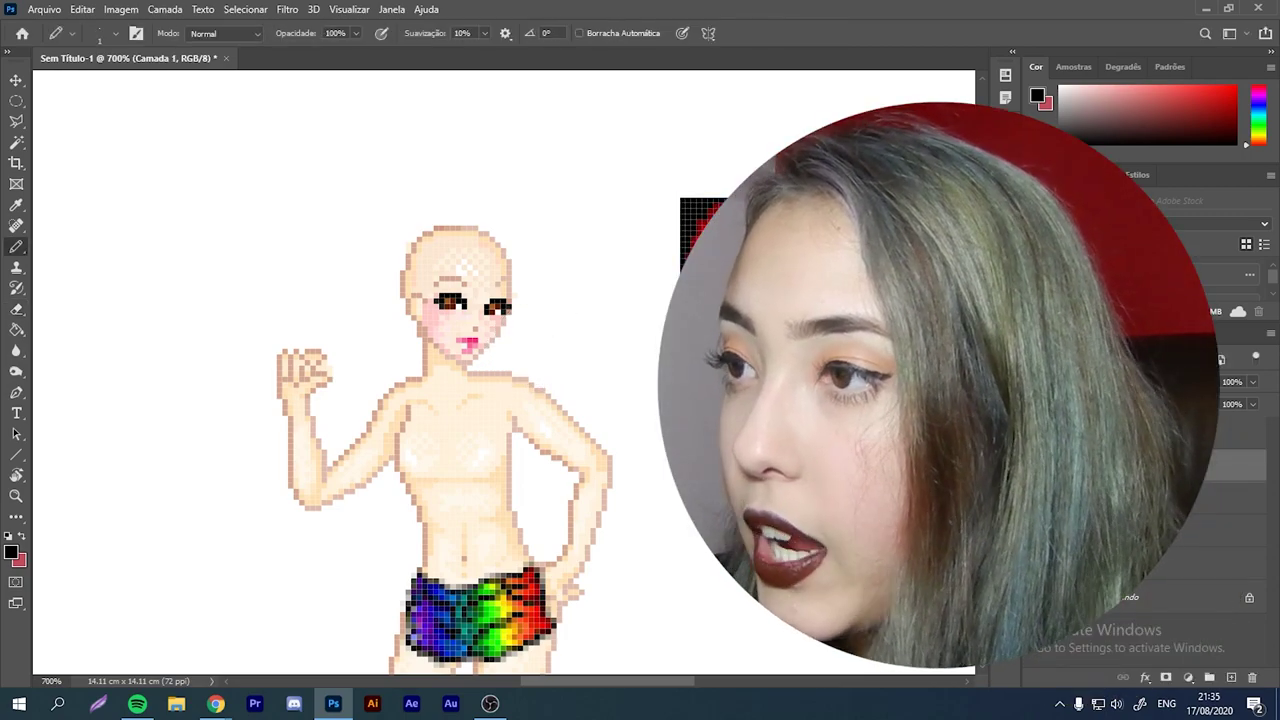
Step: Try a black outline around the face with strands over the raised-arm shoulder on the hair layer, and erase it all
left_click(1150, 434)
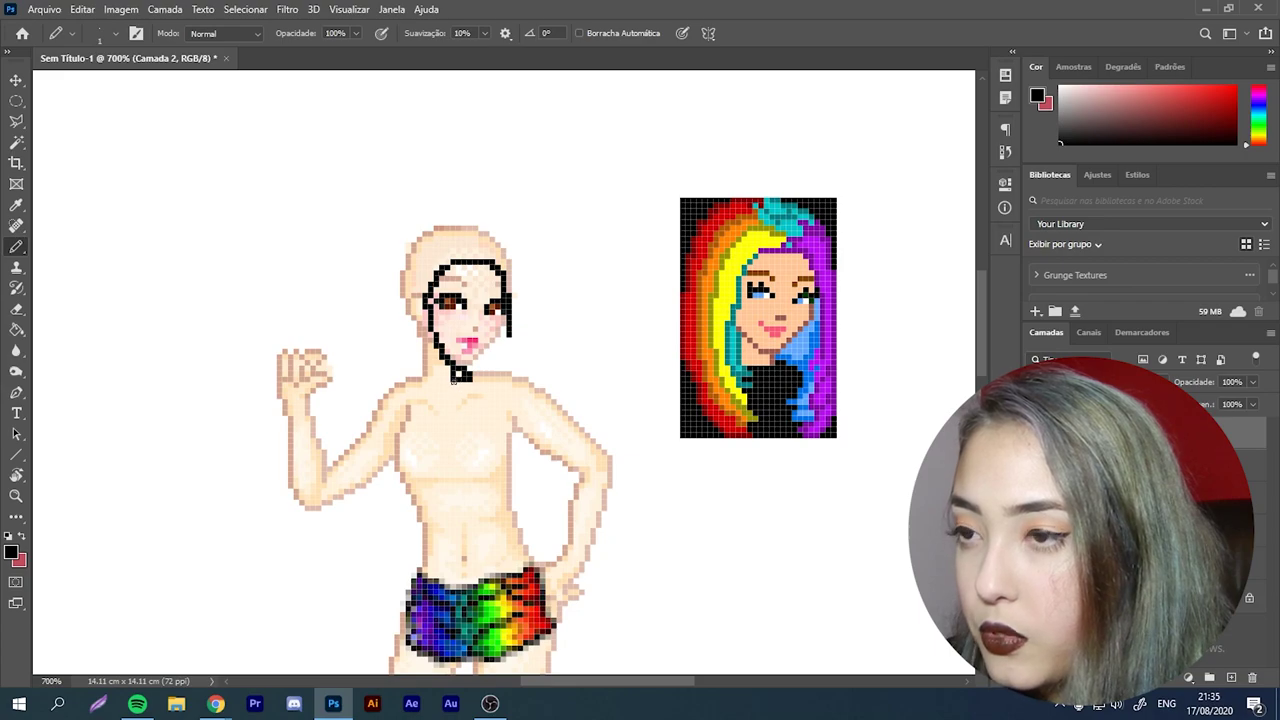
key("ctrl+z")
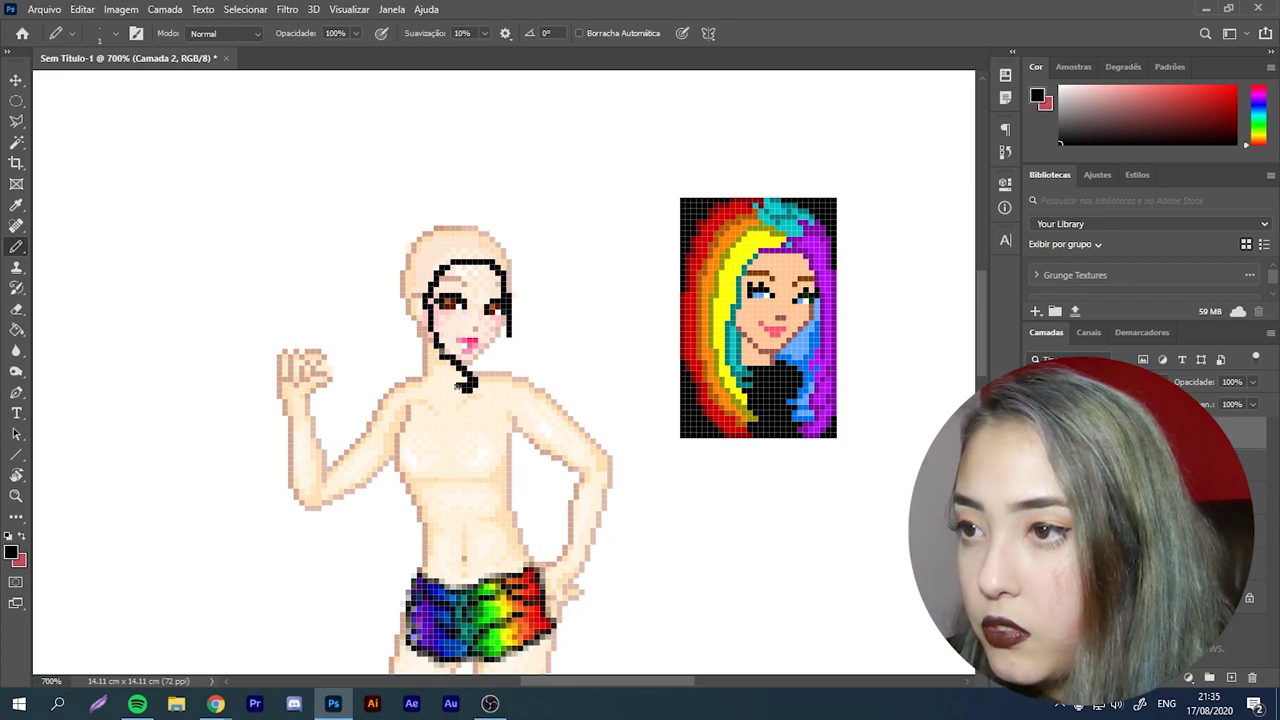
key("ctrl+z")
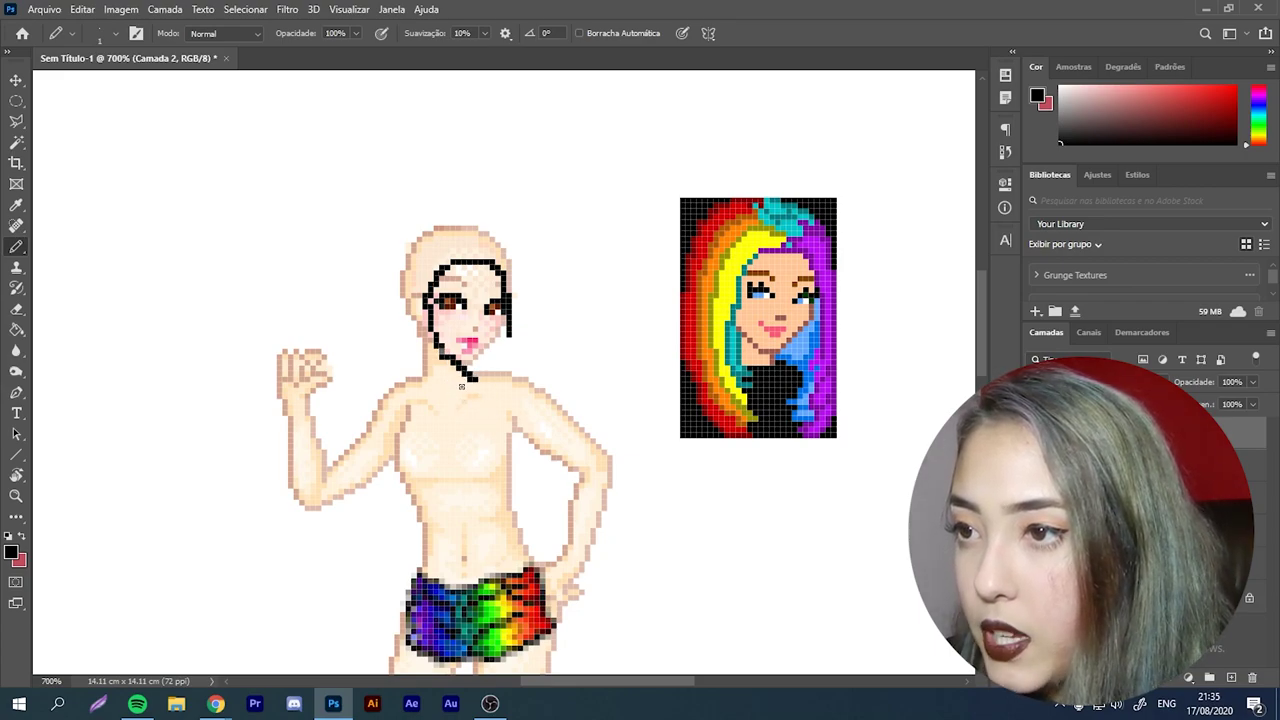
mouse_move(465, 393)
left_mouse_down()
mouse_move(406, 320)
mouse_move(406, 295)
mouse_move(458, 243)
mouse_move(453, 223)
mouse_move(424, 226)
mouse_move(393, 347)
mouse_move(459, 429)
left_mouse_up()
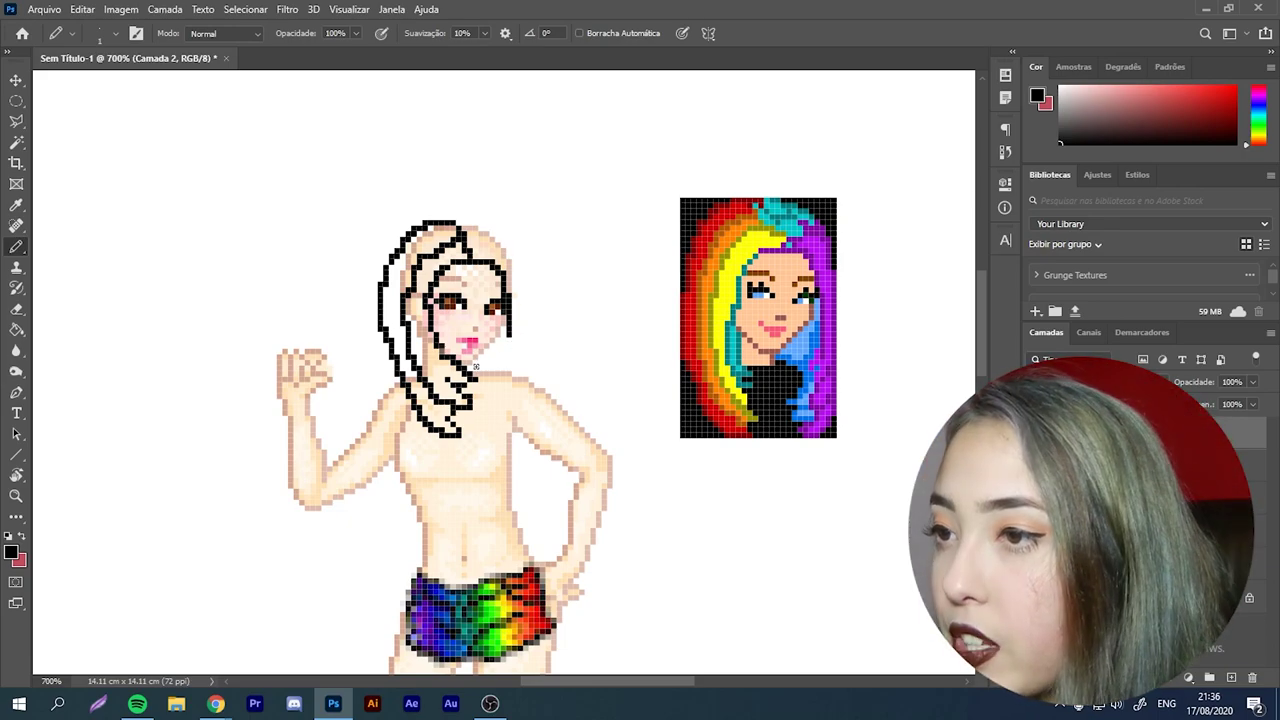
key("e")
mouse_move(485, 376)
left_mouse_down()
mouse_move(506, 324)
mouse_move(532, 313)
mouse_move(414, 381)
mouse_move(370, 375)
left_mouse_up()
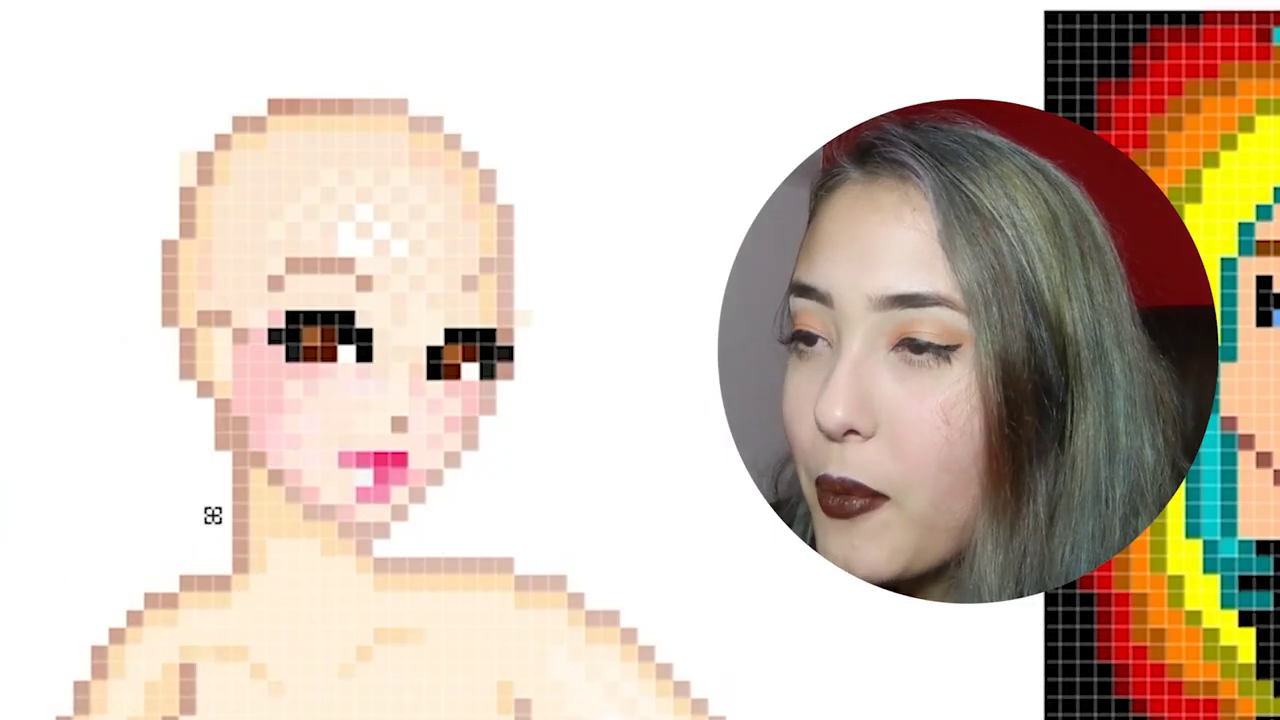
Step: Draw the hair outline with the 1 px black pencil: a centre parting, a fringe and long pointed strands falling over both shoulders
key("b")
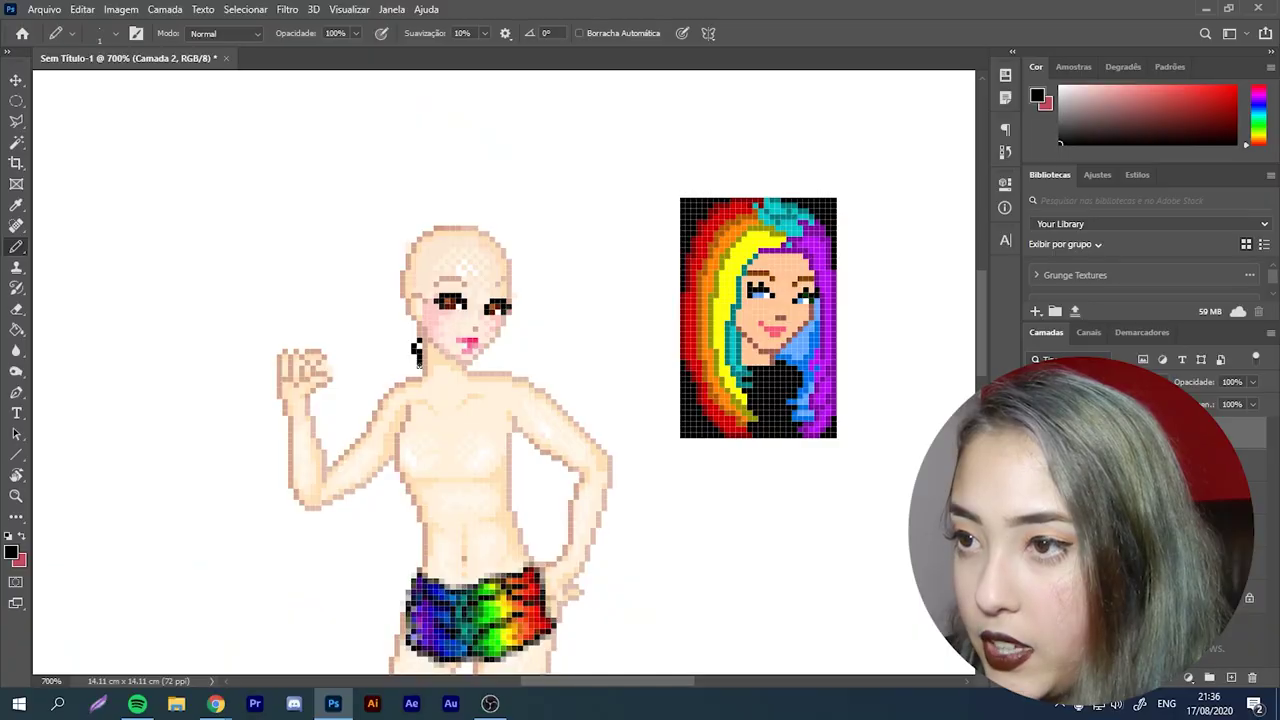
mouse_move(418, 372)
left_mouse_down()
mouse_move(396, 329)
mouse_move(404, 289)
mouse_move(455, 242)
left_mouse_up()
mouse_move(421, 337)
left_mouse_down()
mouse_move(436, 288)
mouse_move(502, 274)
left_mouse_up()
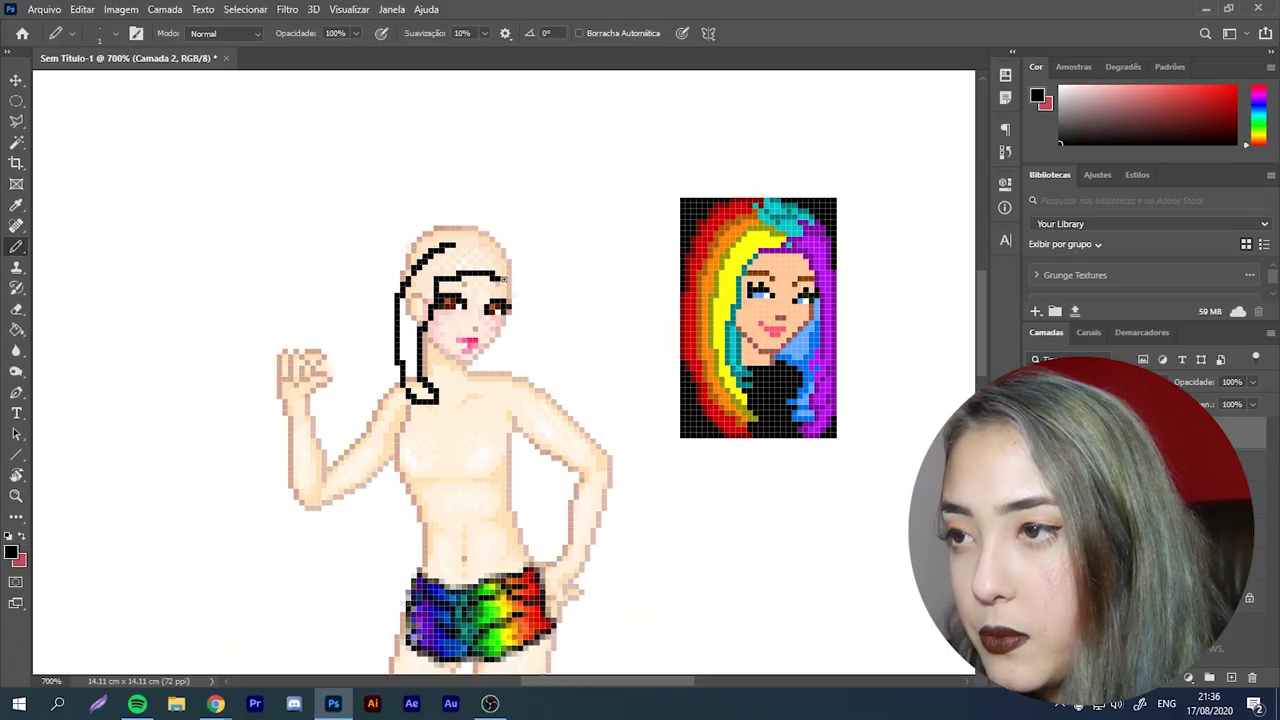
mouse_move(487, 352)
left_mouse_down()
mouse_move(560, 402)
mouse_move(541, 303)
mouse_move(480, 255)
mouse_move(379, 269)
mouse_move(389, 387)
mouse_move(438, 440)
left_mouse_up()
mouse_move(454, 226)
left_mouse_down()
mouse_move(546, 270)
mouse_move(556, 372)
mouse_move(602, 388)
left_mouse_up()
key("e")
key("b")
mouse_move(556, 398)
left_mouse_down()
mouse_move(529, 286)
mouse_move(538, 259)
mouse_move(556, 402)
left_mouse_up()
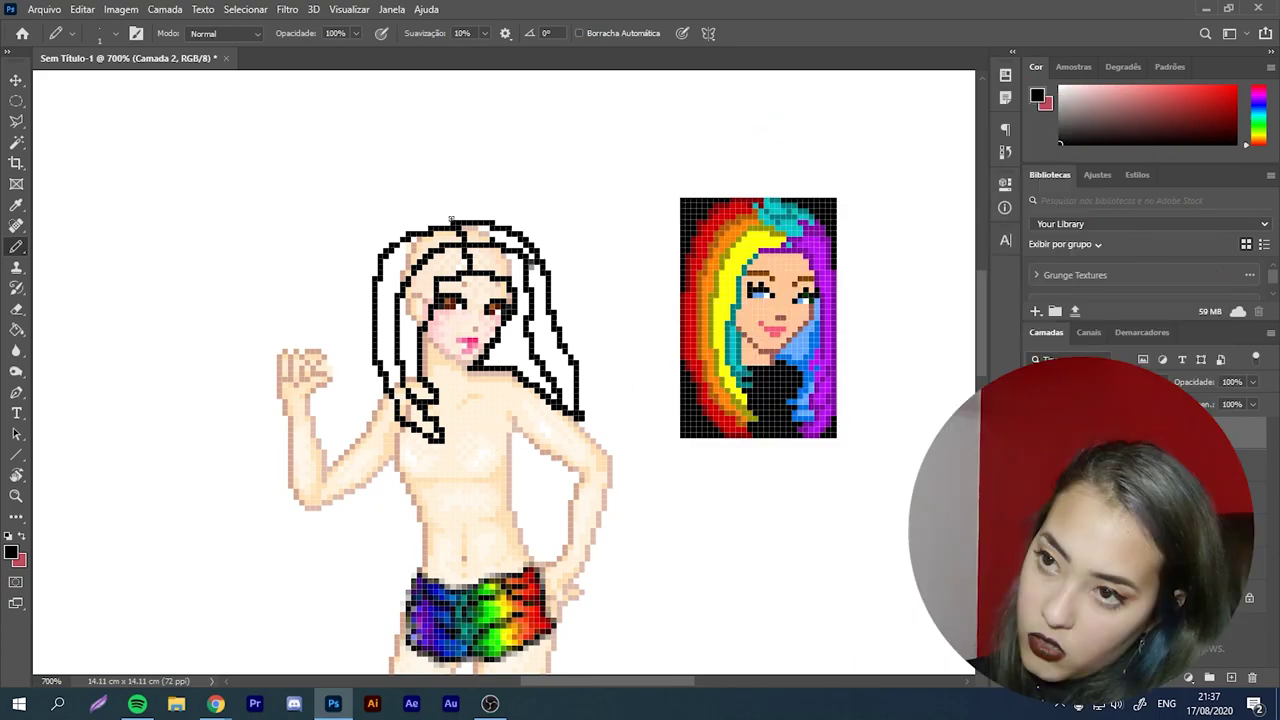
Step: Redraw the crown of the hair outline slightly higher on both sides of the parting, undoing unwanted strokes
mouse_move(456, 218)
left_mouse_down()
mouse_move(426, 424)
mouse_move(536, 242)
mouse_move(497, 240)
mouse_move(481, 223)
mouse_move(523, 214)
left_mouse_up()
key("ctrl+z")
key("ctrl+z")
key("v")
scroll(587, 345, "down", 5)
scroll(556, 334, "up", 5)
Step: Erase the fringe line with a 1 px eraser and redraw it as a rounded black curve above the eyes
key("e")
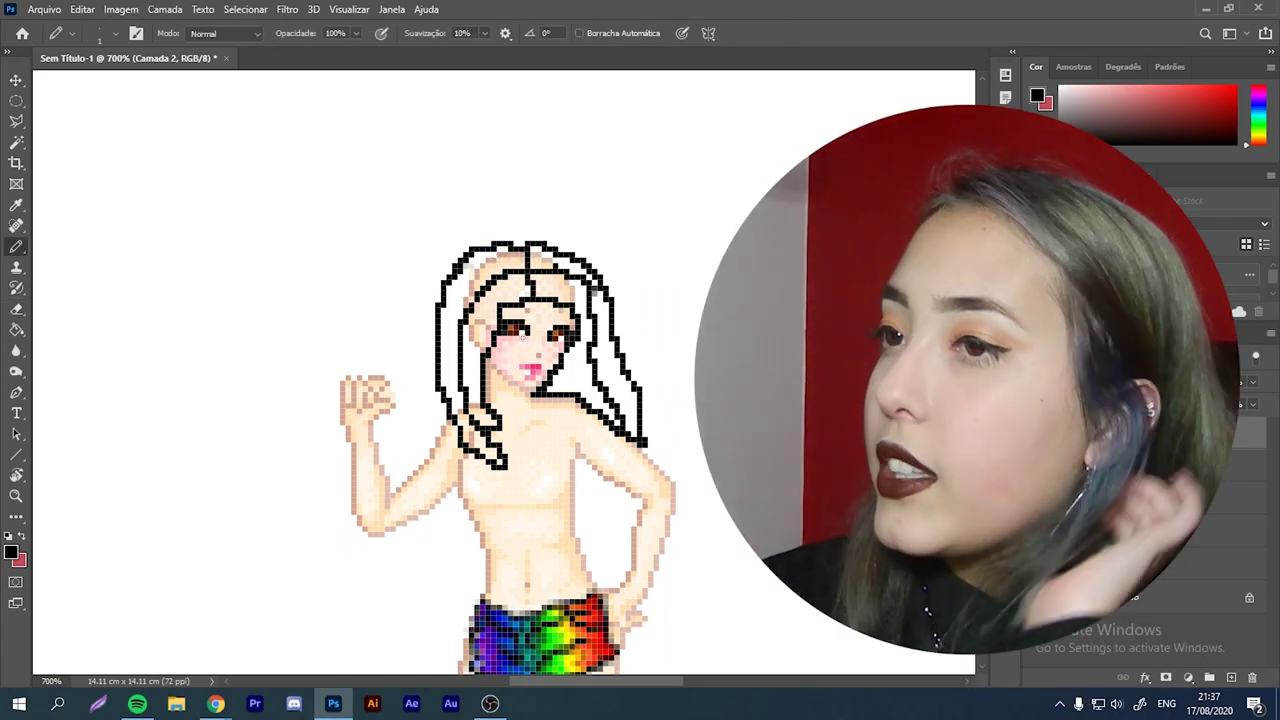
key("e")
key("bracketleft")
key("bracketleft")
key("bracketleft")
key("bracketleft")
key("bracketleft")
key("bracketleft")
key("bracketleft")
key("bracketleft")
key("bracketleft")
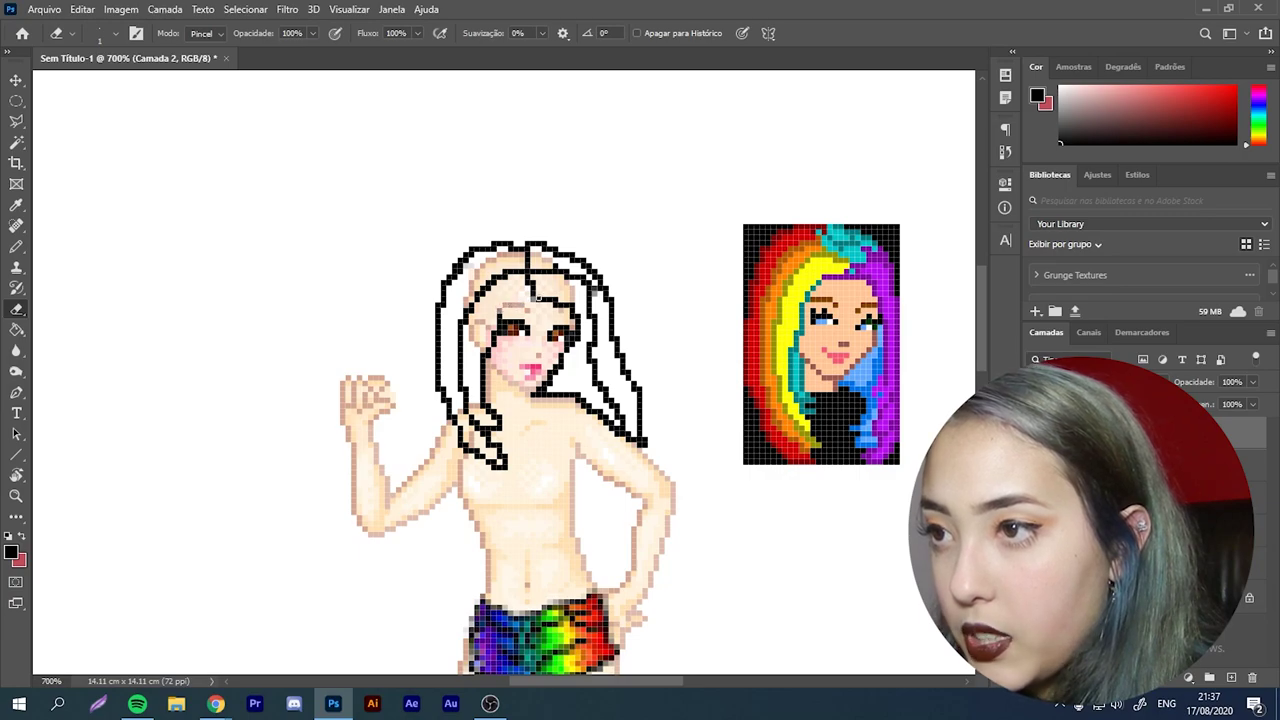
key("b")
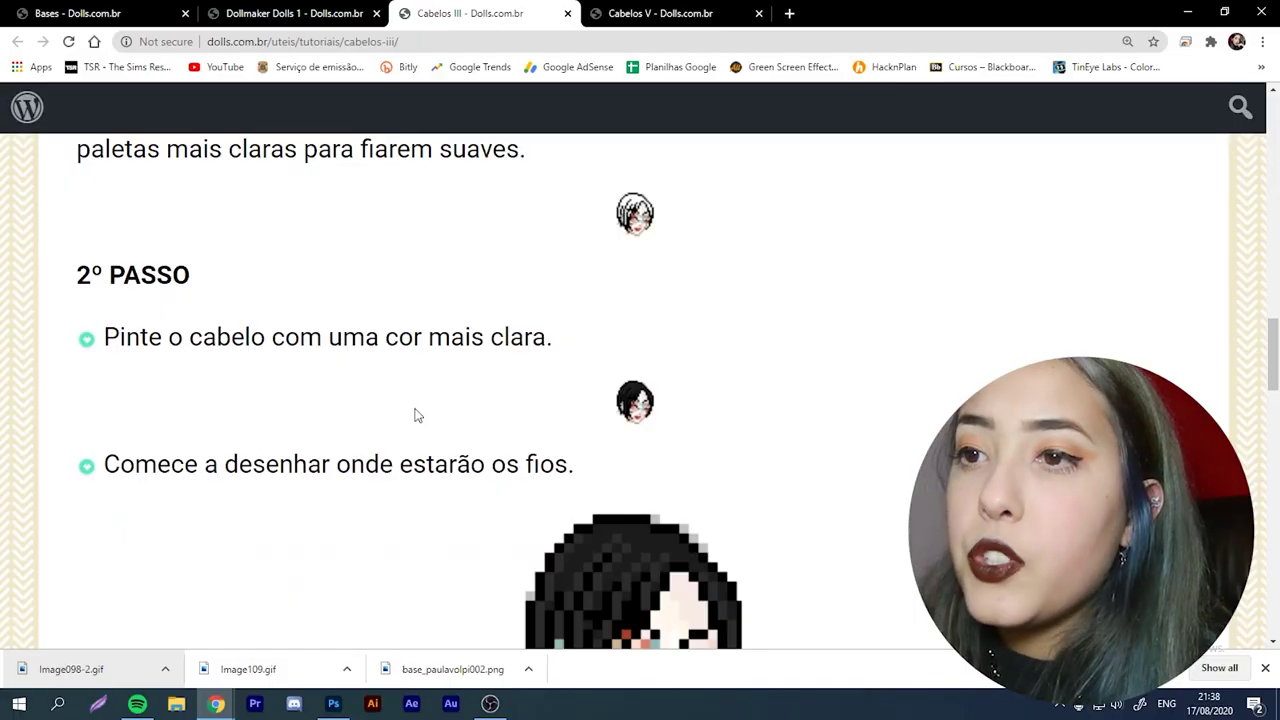
Step: Examine the second step of the Cabelos III tutorial in Chrome, which covers painting the hair
scroll(410, 430, "down", 1)
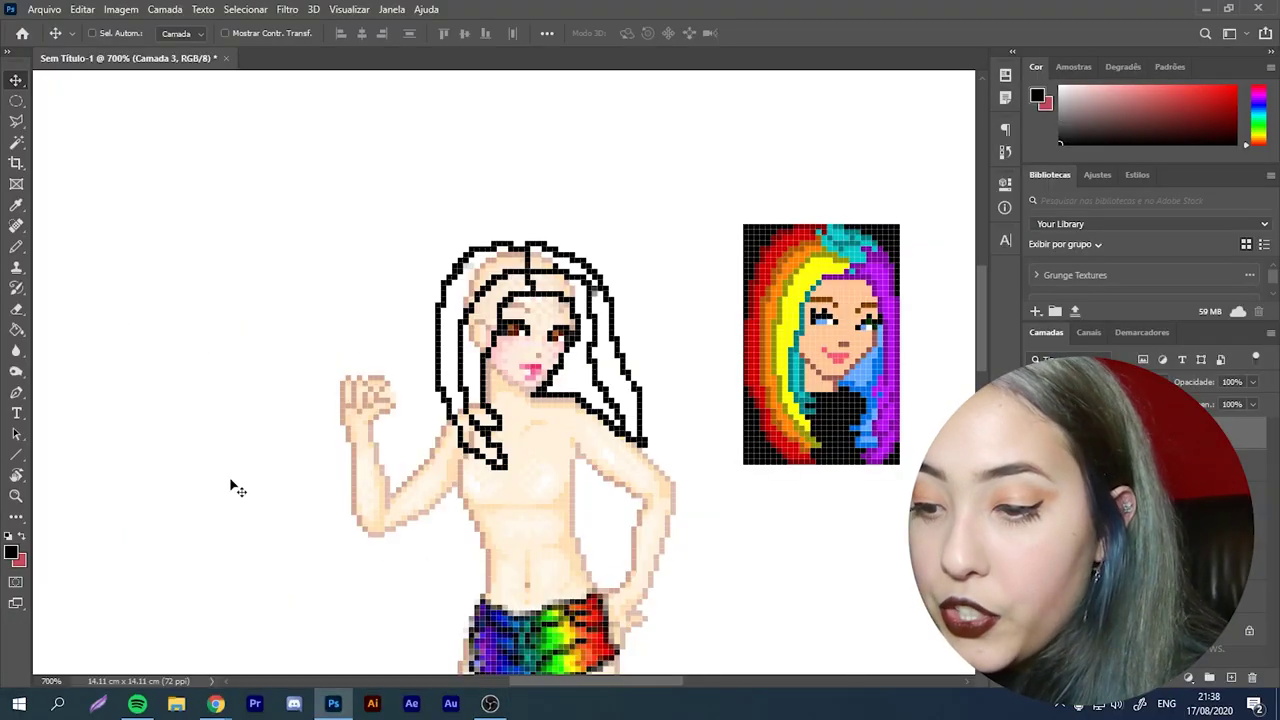
Step: Fill the inner lock beside the face, from the parting down to the shoulder, with RGB red using the 1 px pencil
key("i")
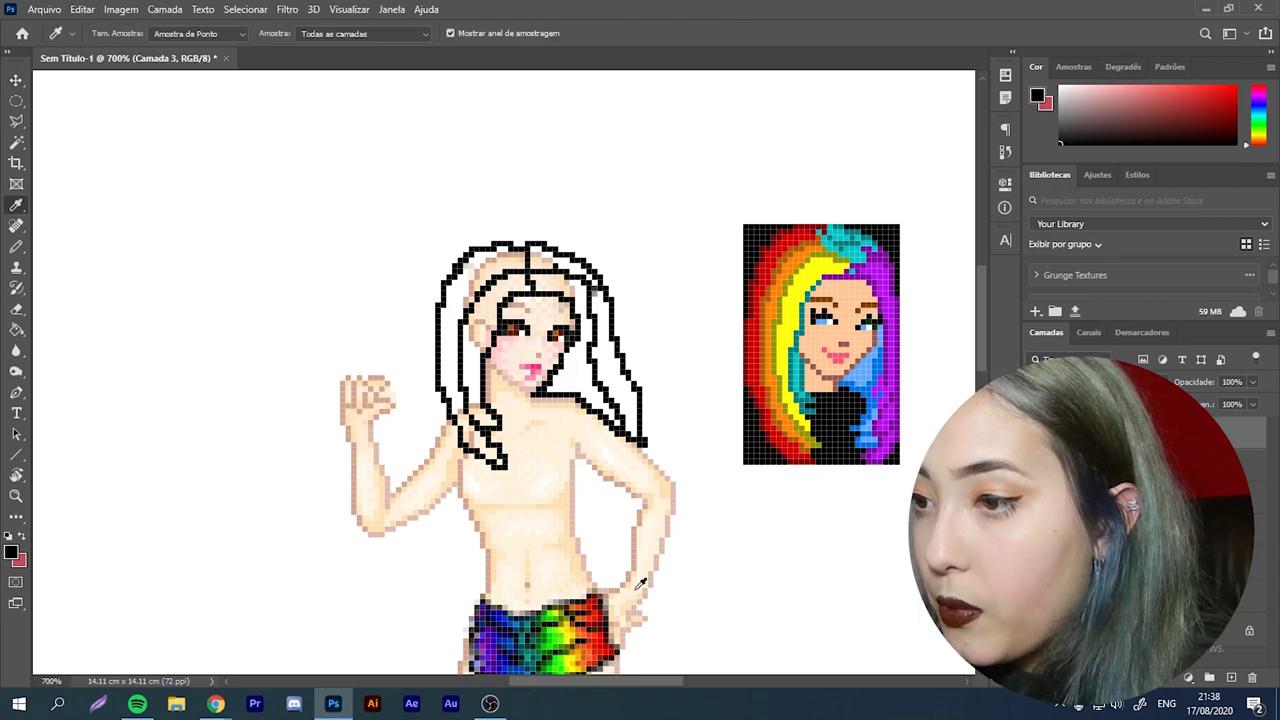
left_click(600, 625)
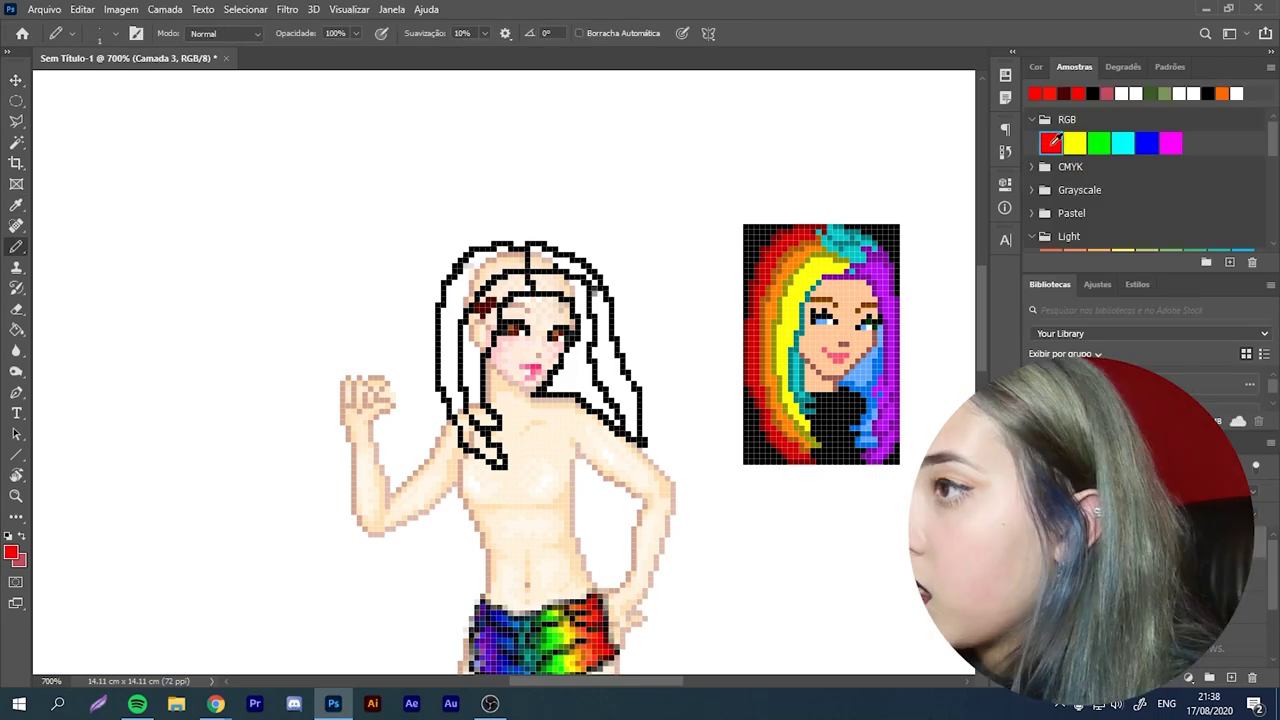
mouse_move(480, 312)
left_mouse_down()
mouse_move(525, 286)
mouse_move(488, 315)
mouse_move(494, 330)
mouse_move(469, 328)
mouse_move(485, 341)
mouse_move(467, 372)
mouse_move(480, 368)
mouse_move(484, 413)
left_mouse_up()
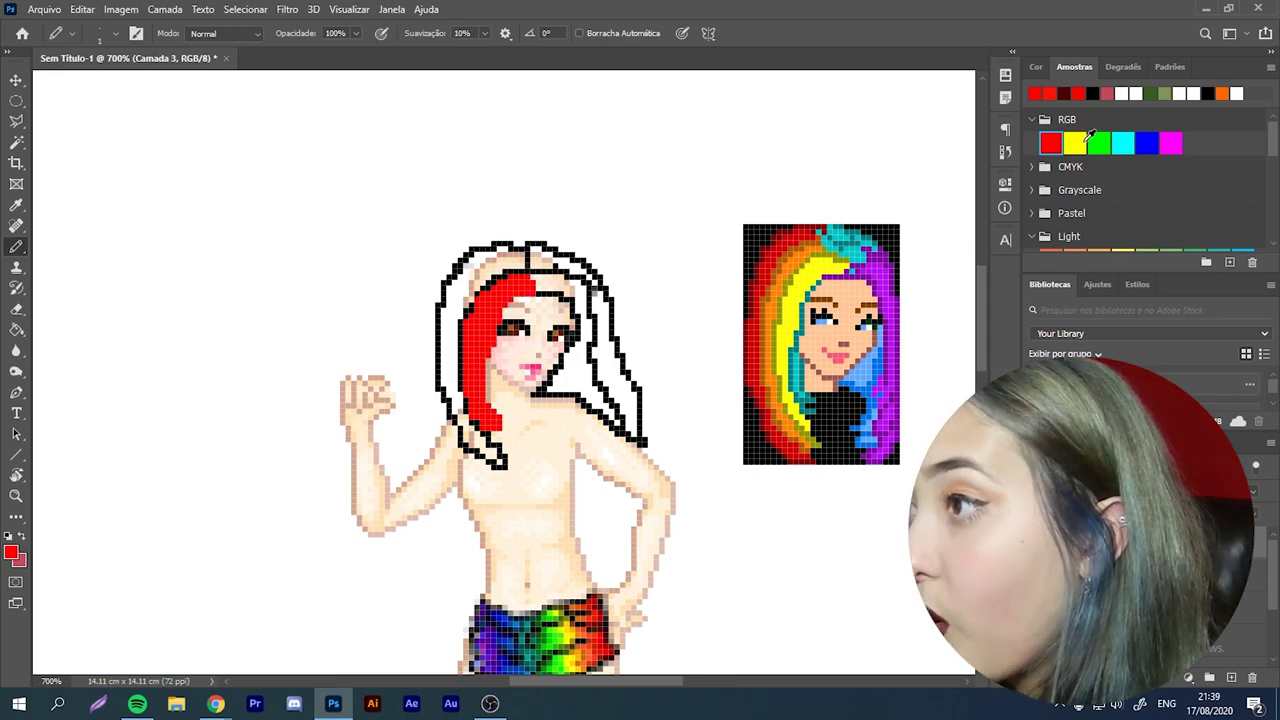
Step: Fill the inner hair on the other side of the face with RGB yellow, from the fringe down to the shoulder
left_click(1075, 143)
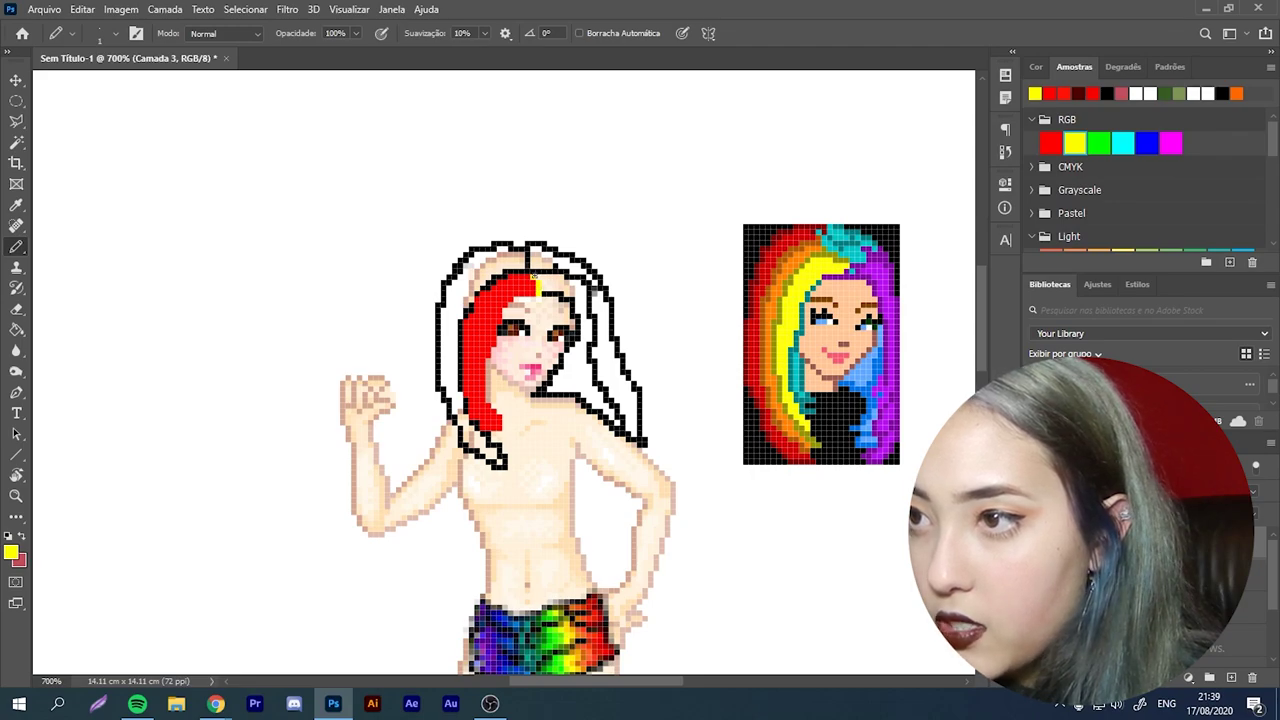
mouse_move(574, 304)
left_mouse_down()
mouse_move(582, 357)
mouse_move(624, 432)
left_mouse_up()
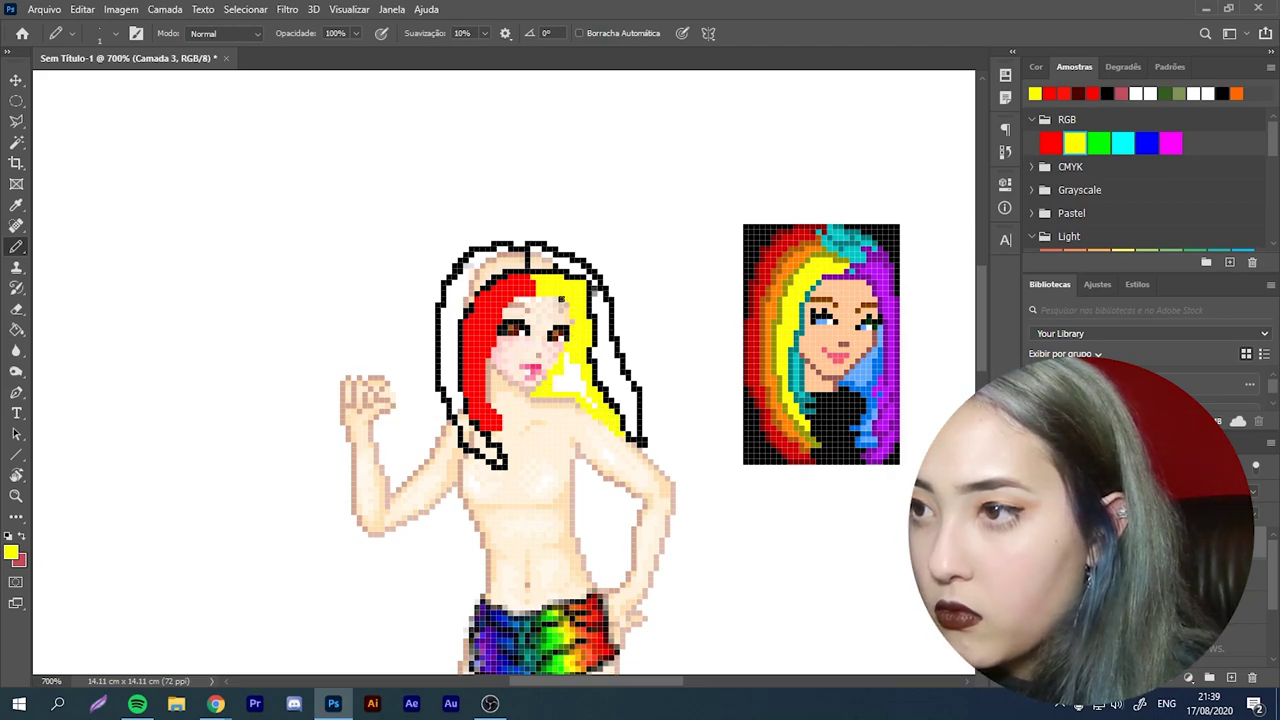
left_click_drag(561, 377, 576, 385)
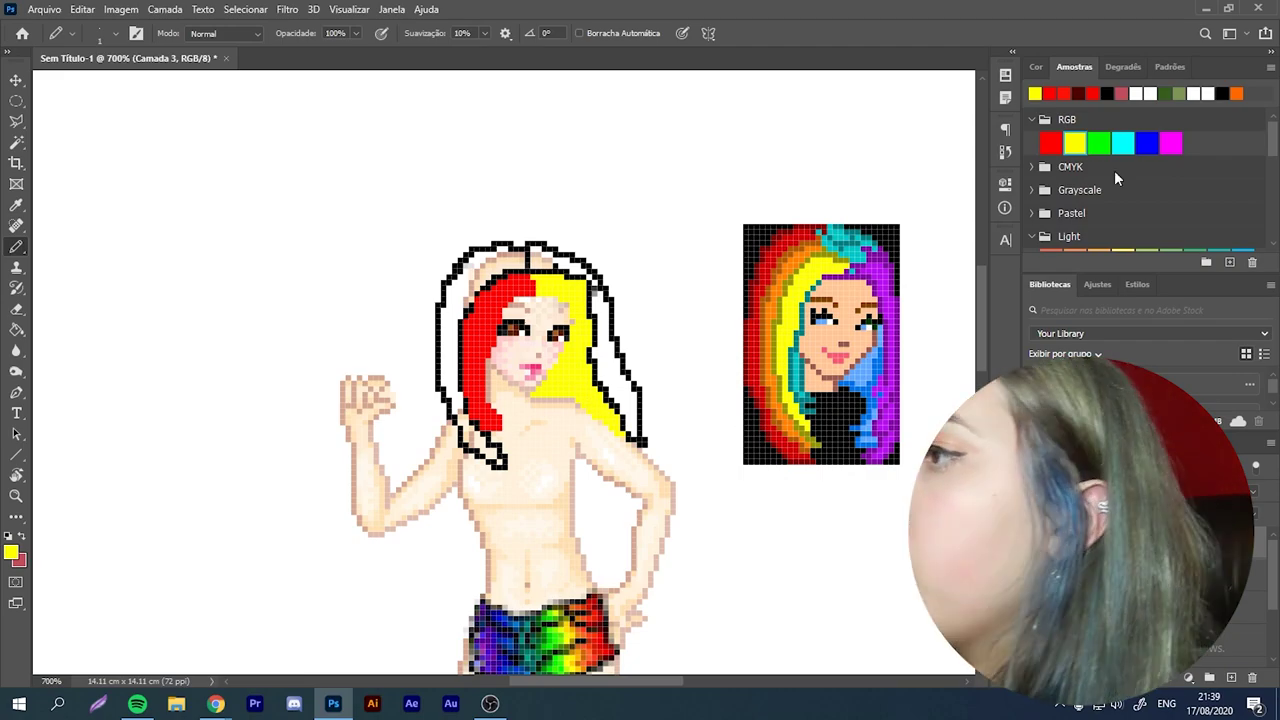
Step: Paint the outer lock around the red hair in RGB cyan, covering its black outline from the crown to the tip
left_click(1098, 143)
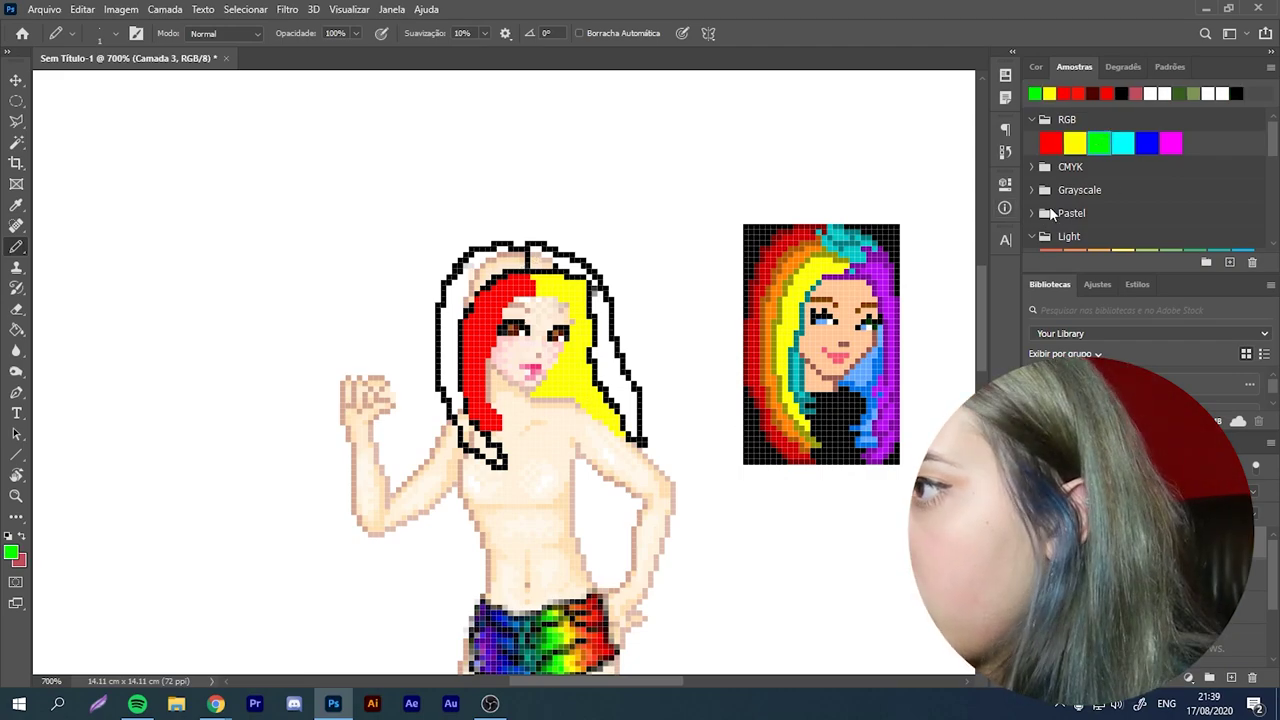
left_click(1121, 144)
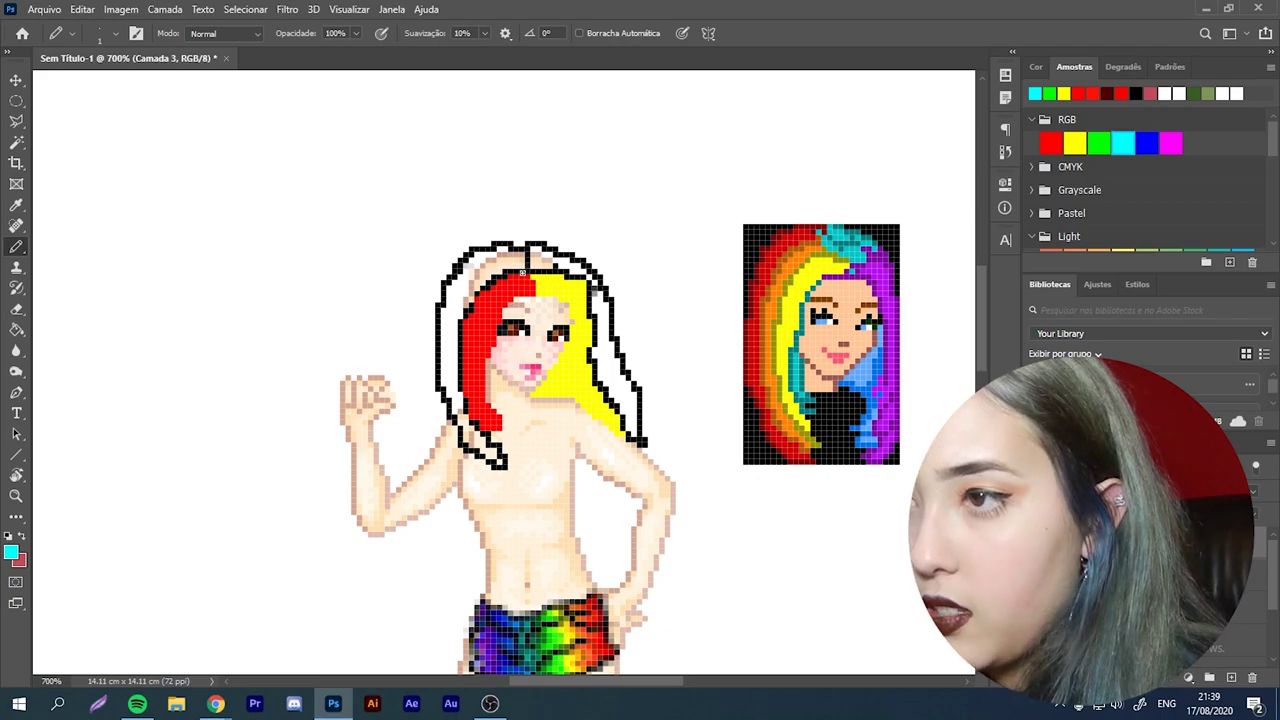
left_click_drag(485, 289, 519, 265)
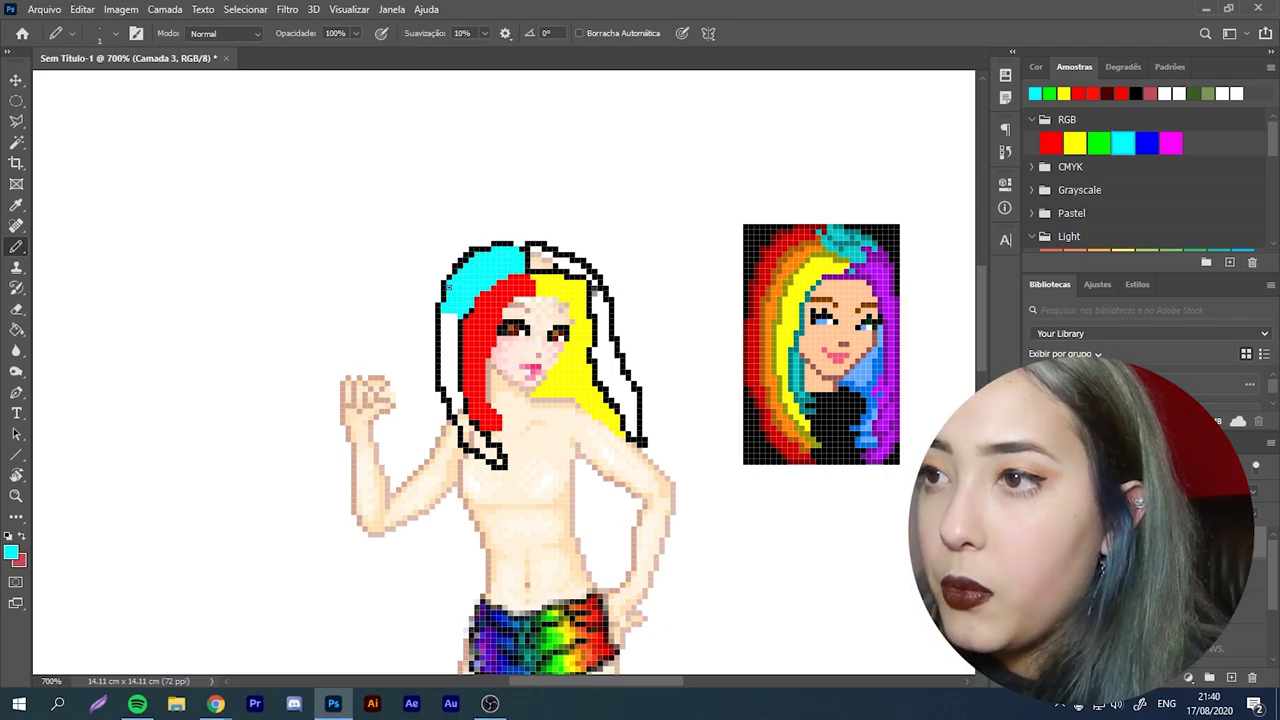
mouse_move(441, 327)
left_mouse_down()
mouse_move(445, 362)
mouse_move(451, 430)
mouse_move(465, 407)
mouse_move(501, 444)
mouse_move(495, 466)
mouse_move(461, 428)
left_mouse_up()
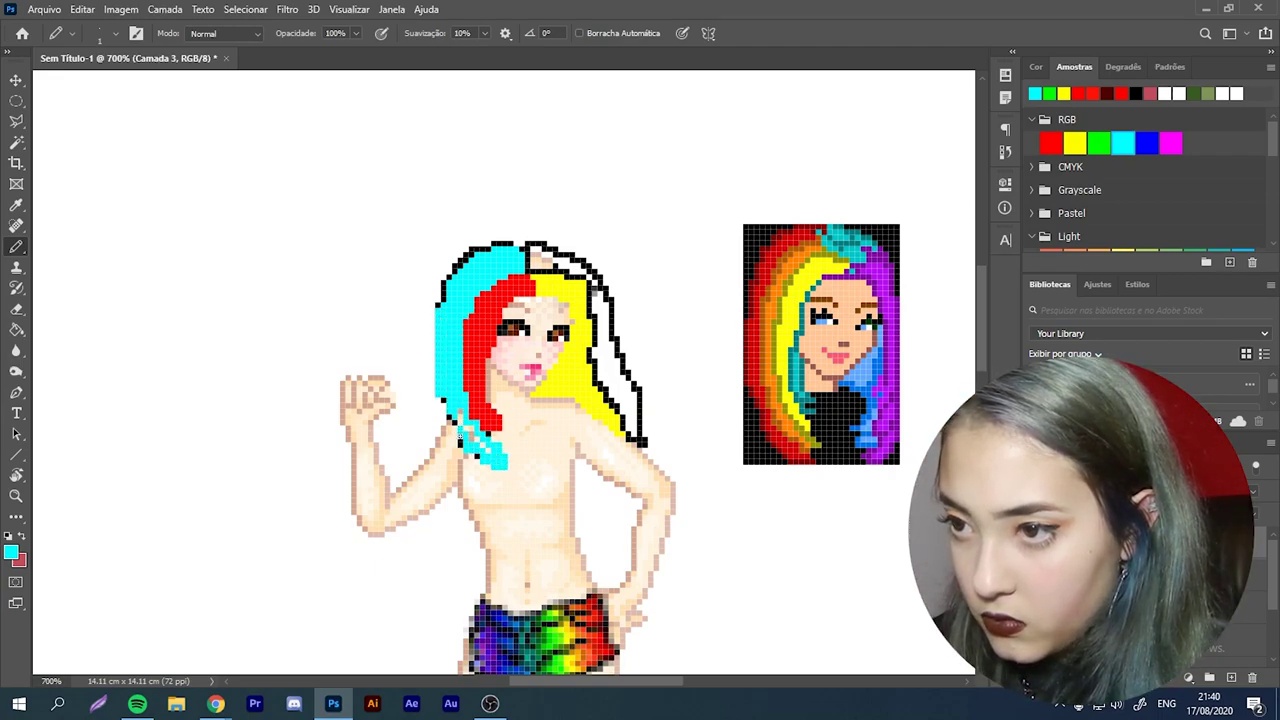
mouse_move(441, 305)
left_mouse_down()
mouse_move(498, 246)
mouse_move(527, 268)
left_mouse_up()
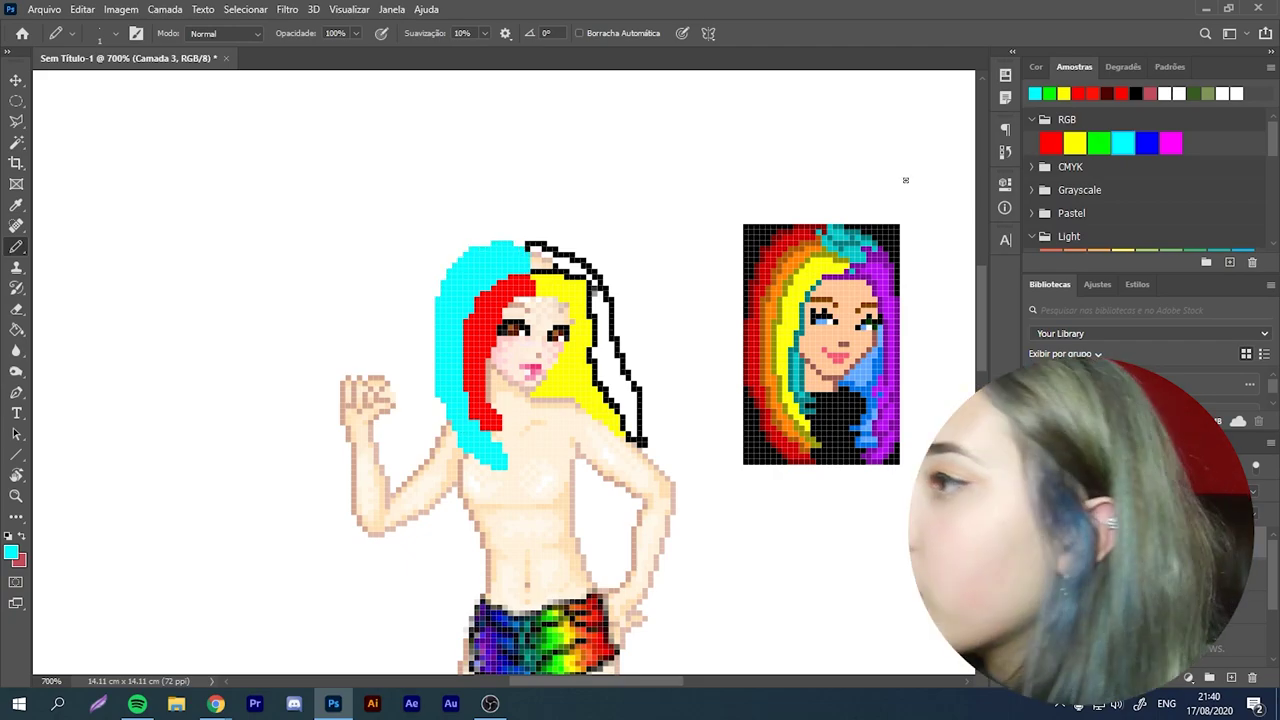
Step: Paint the outer lock around the yellow hair in RGB magenta, covering its black outline down to the pointed tip
left_click(1172, 144)
left_click_drag(565, 268, 537, 262)
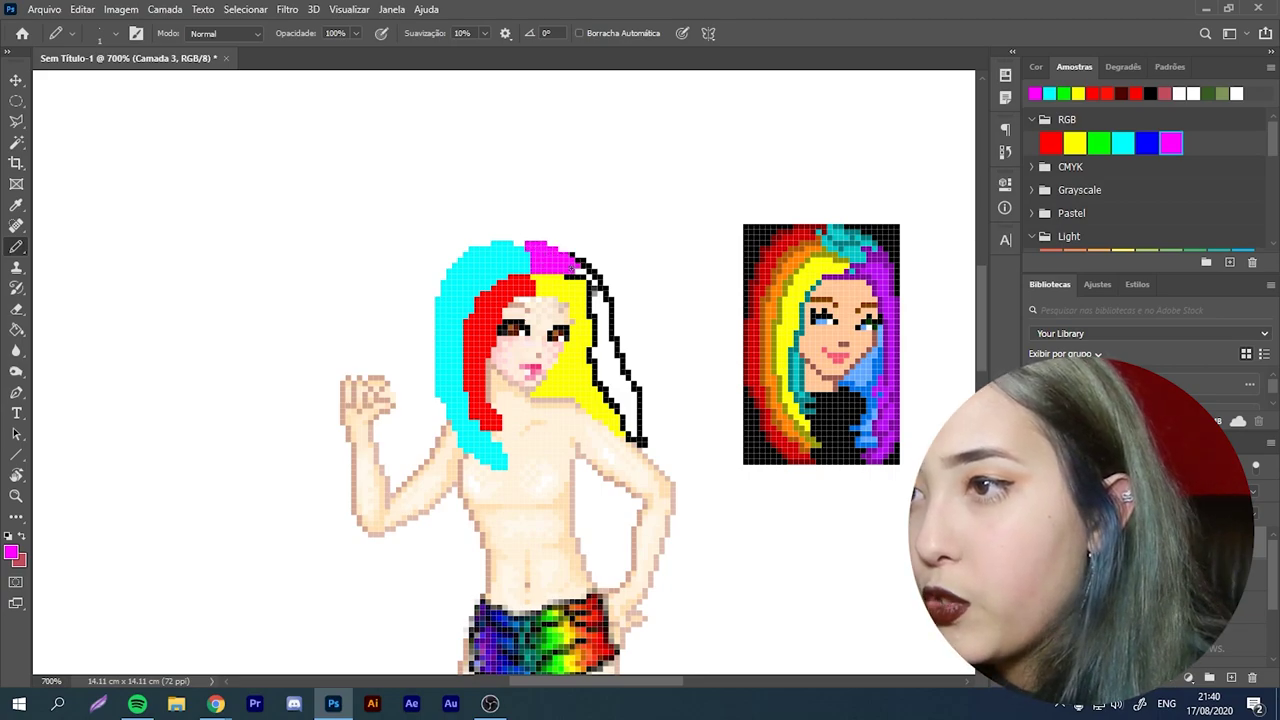
left_click_drag(590, 270, 604, 343)
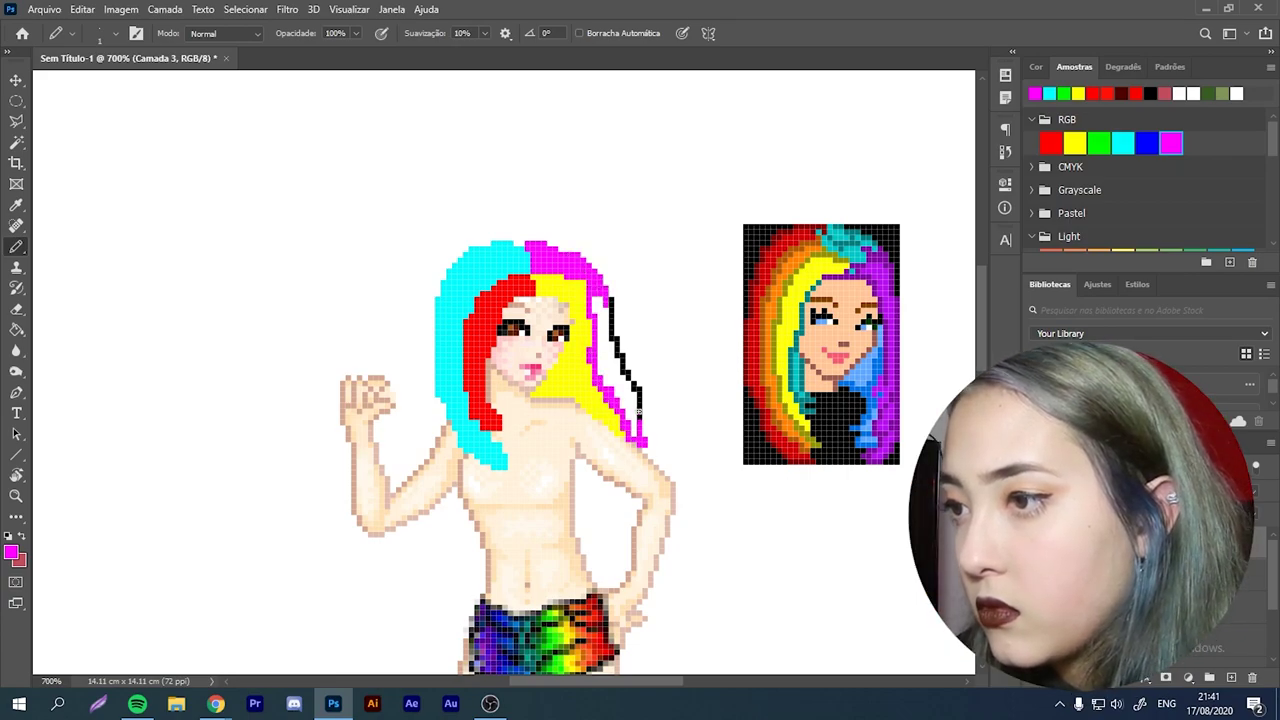
mouse_move(635, 435)
left_mouse_down()
mouse_move(623, 315)
mouse_move(611, 335)
mouse_move(626, 380)
mouse_move(598, 296)
left_mouse_up()
Step: Erase pixels along the outer edge of the cyan and magenta hair with the 1 px eraser to soften its contour
mouse_move(648, 397)
left_mouse_down()
mouse_move(606, 282)
mouse_move(588, 375)
left_mouse_up()
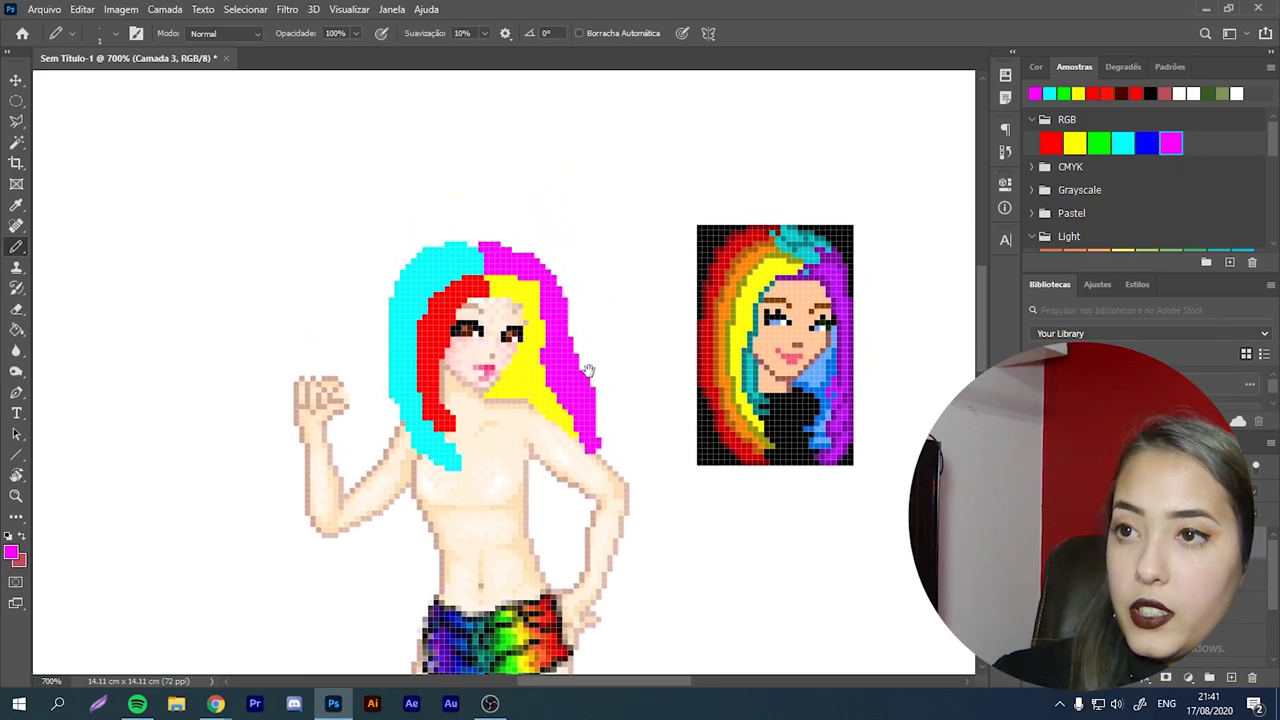
key("e")
mouse_move(464, 243)
left_mouse_down()
mouse_move(425, 250)
mouse_move(394, 298)
left_mouse_up()
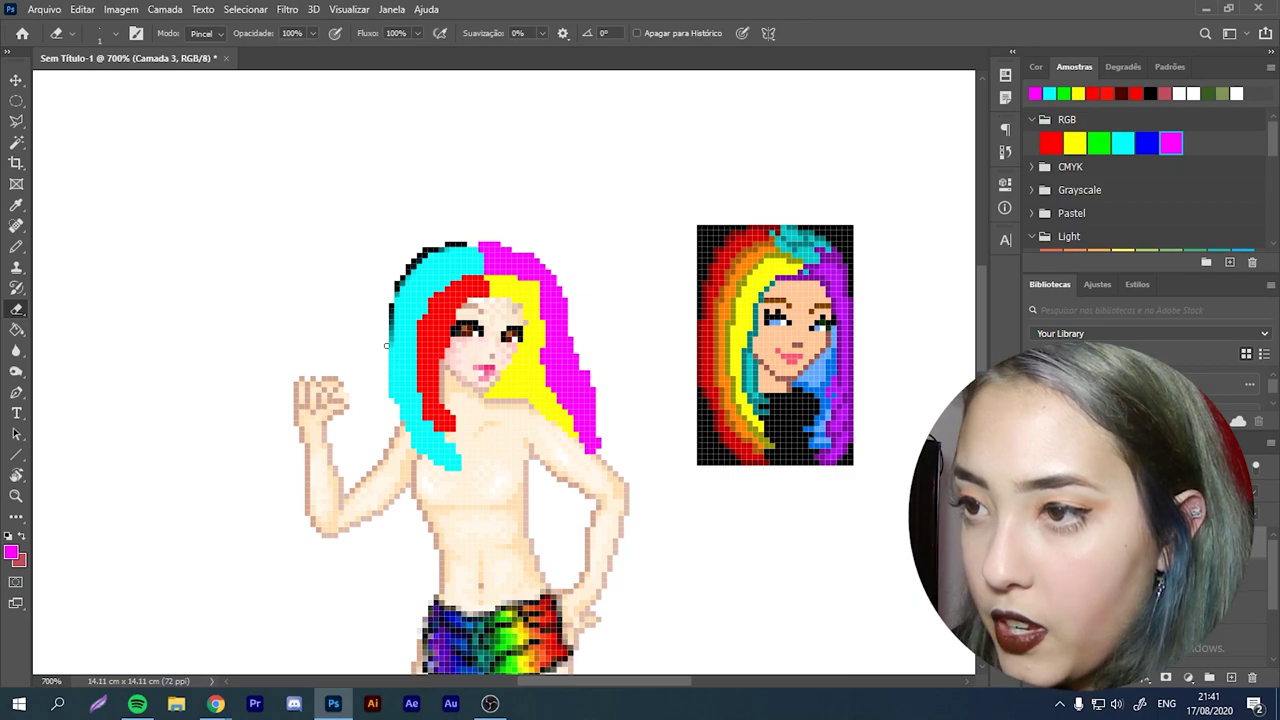
left_click_drag(391, 356, 397, 410)
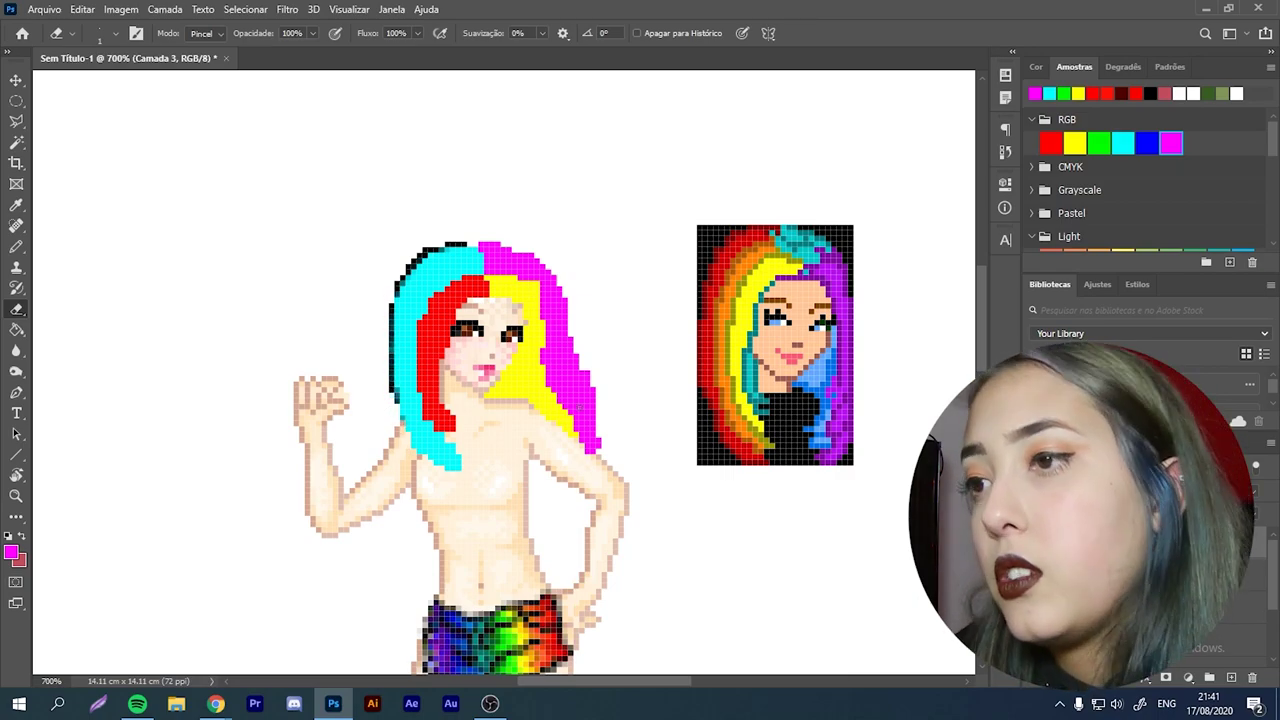
mouse_move(500, 245)
left_mouse_down()
mouse_move(566, 320)
mouse_move(598, 398)
left_mouse_up()
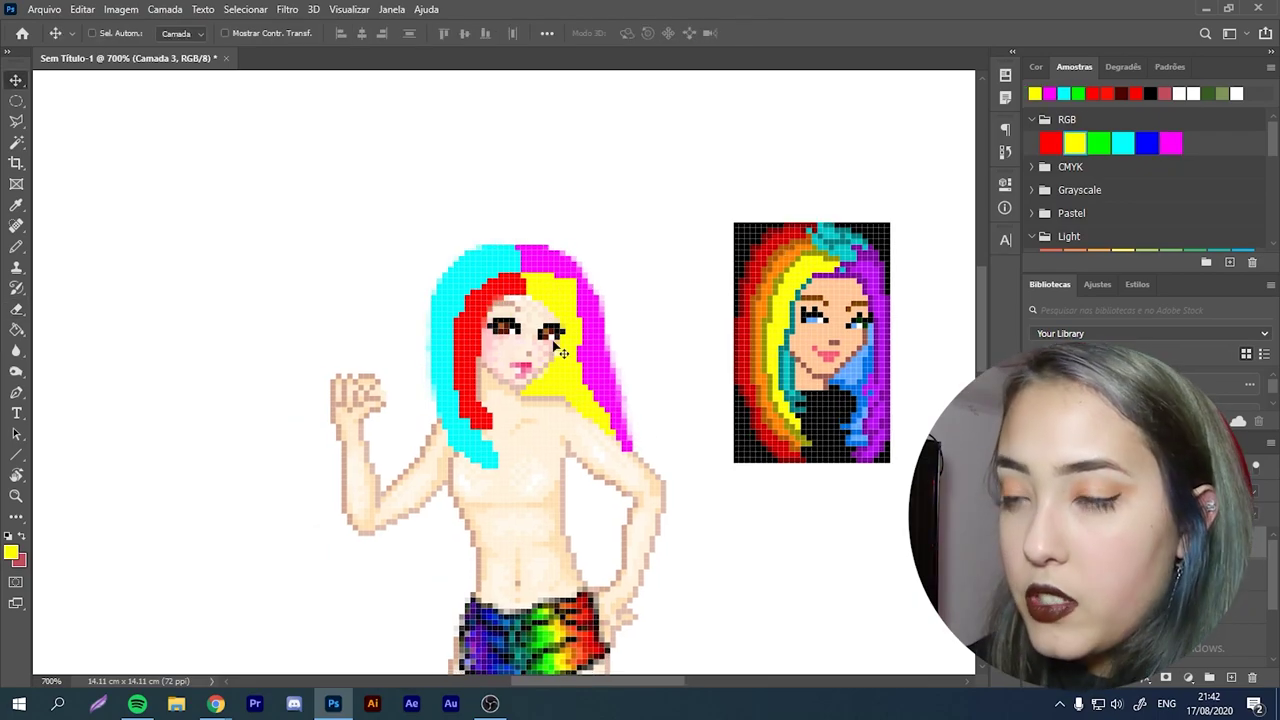
Step: Sample black from the eye and draw short eyebrows above both eyes with the 1 px pencil
key("b")
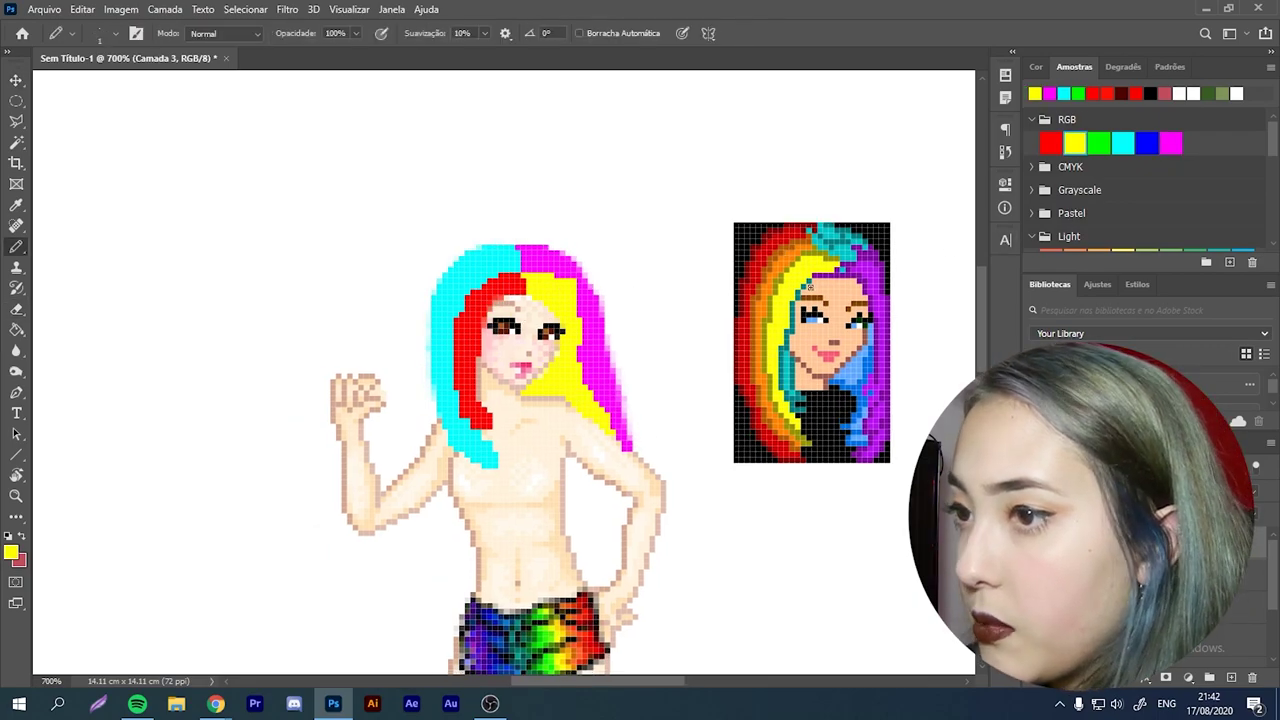
key("i")
left_click(556, 324)
key("b")
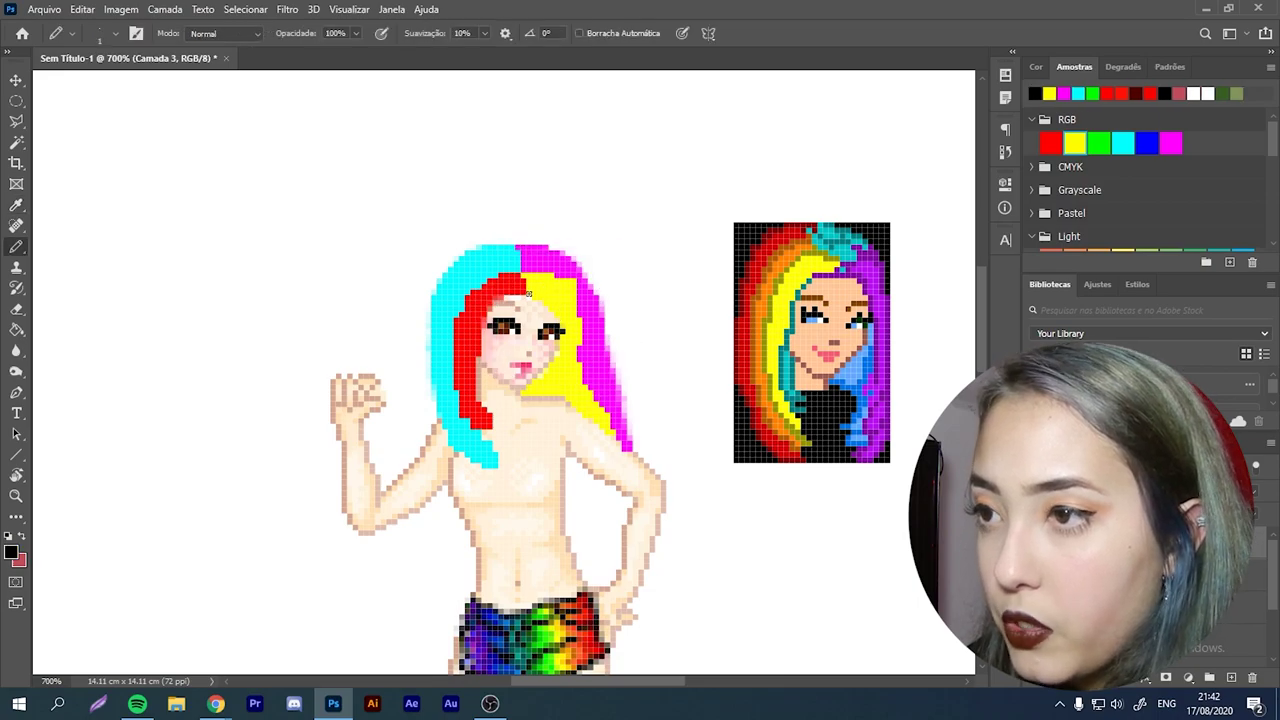
left_click_drag(507, 304, 498, 304)
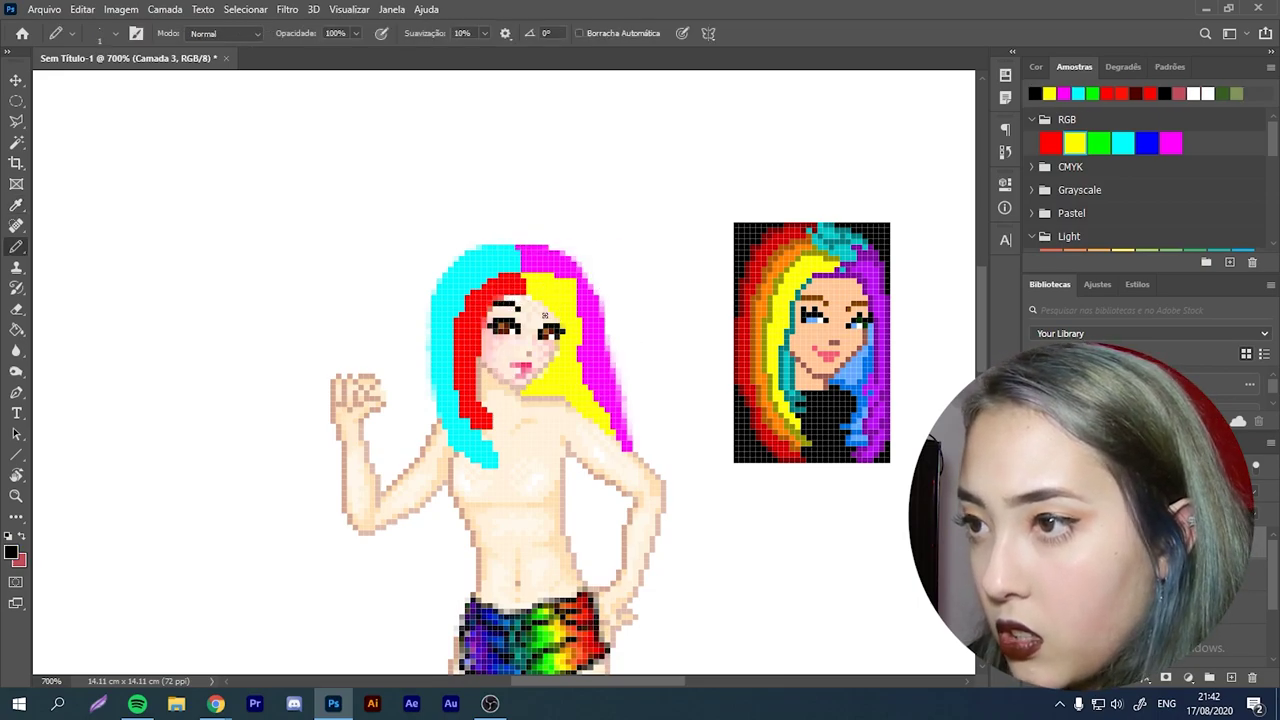
left_click(546, 315)
key("v")
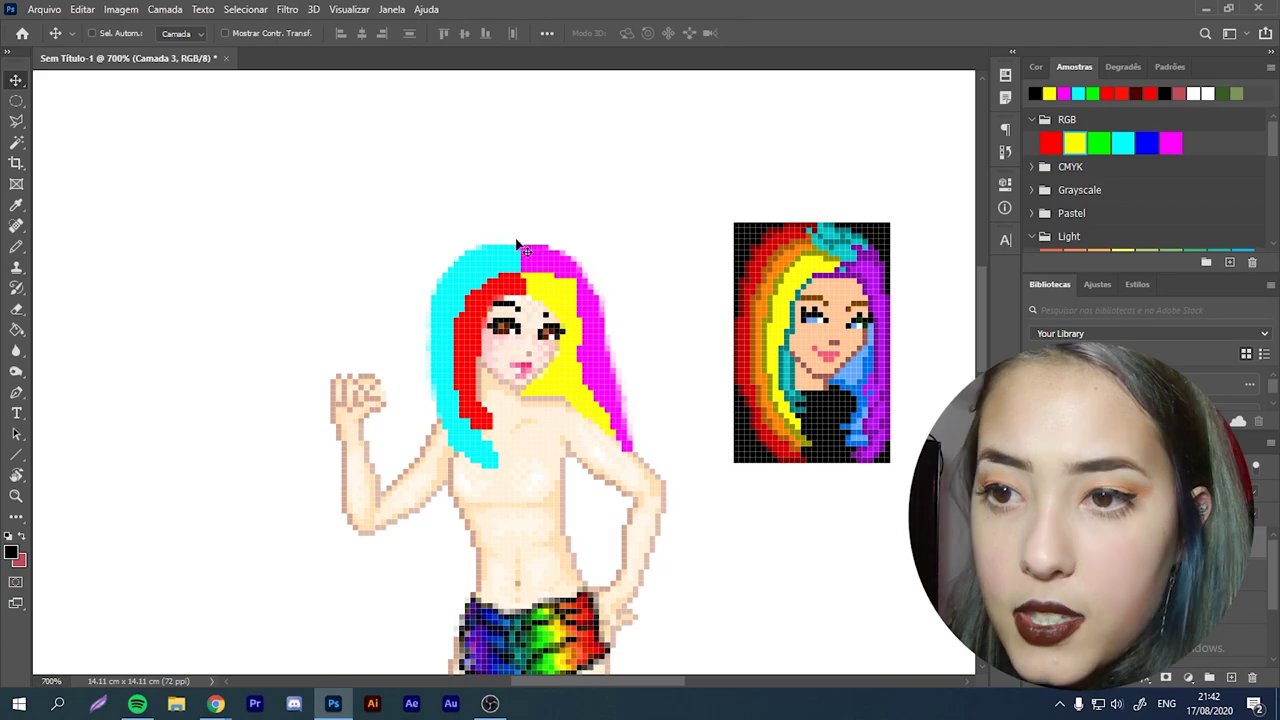
Step: Examine the Cabelos III tutorial in Chrome for drawing strands, lightening them and adding the light point, and return to Photoshop
mouse_move(215, 703)
left_click(271, 645)
scroll(389, 465, "down", 3)
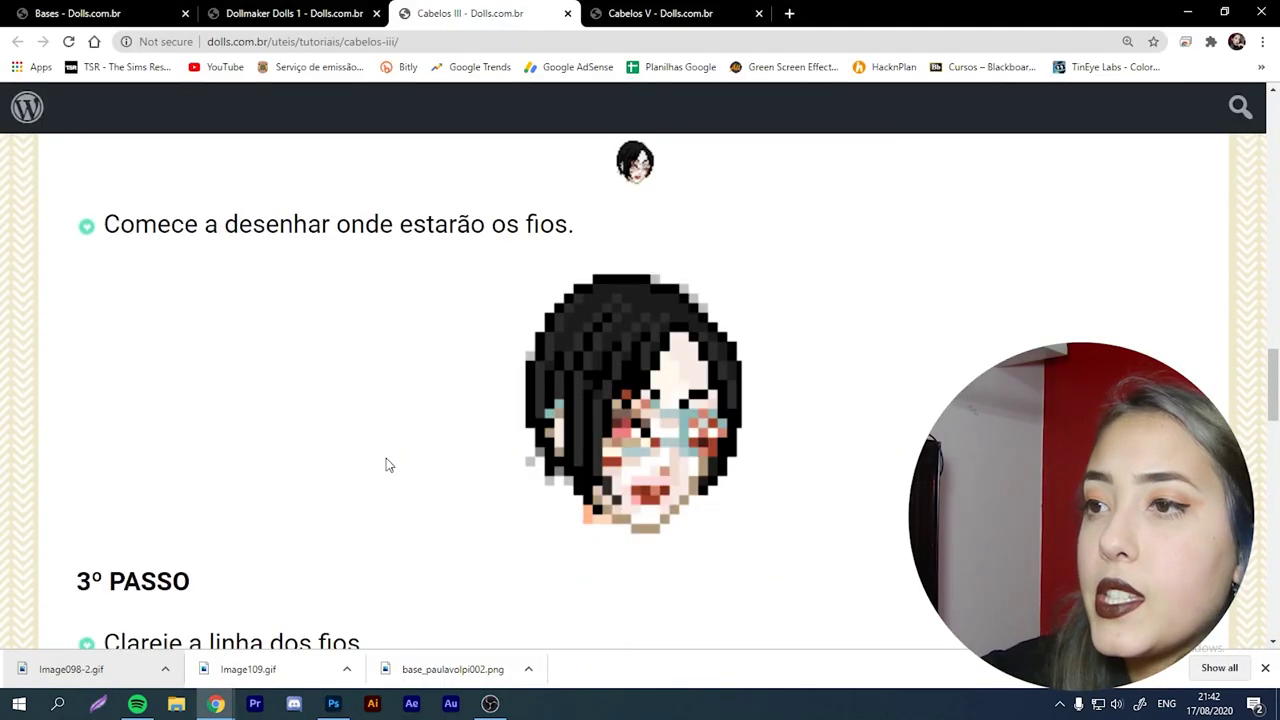
scroll(389, 465, "down", 1)
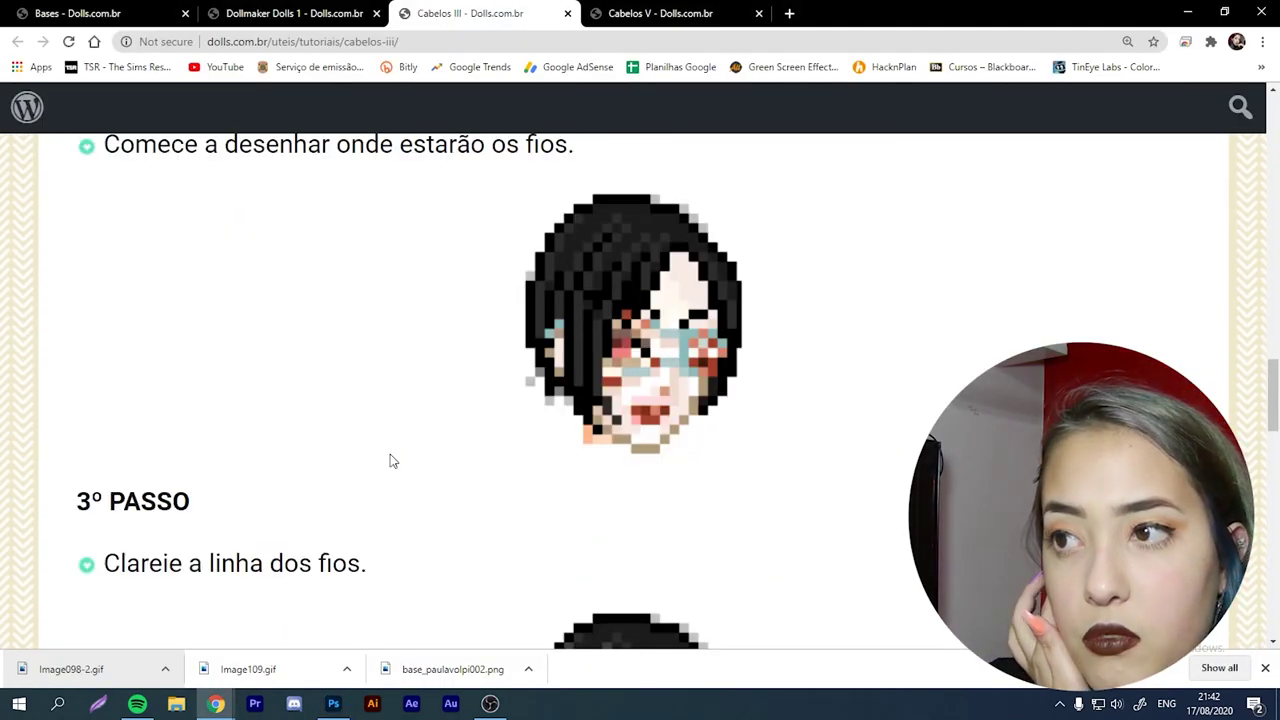
scroll(375, 358, "down", 3)
scroll(375, 358, "down", 8)
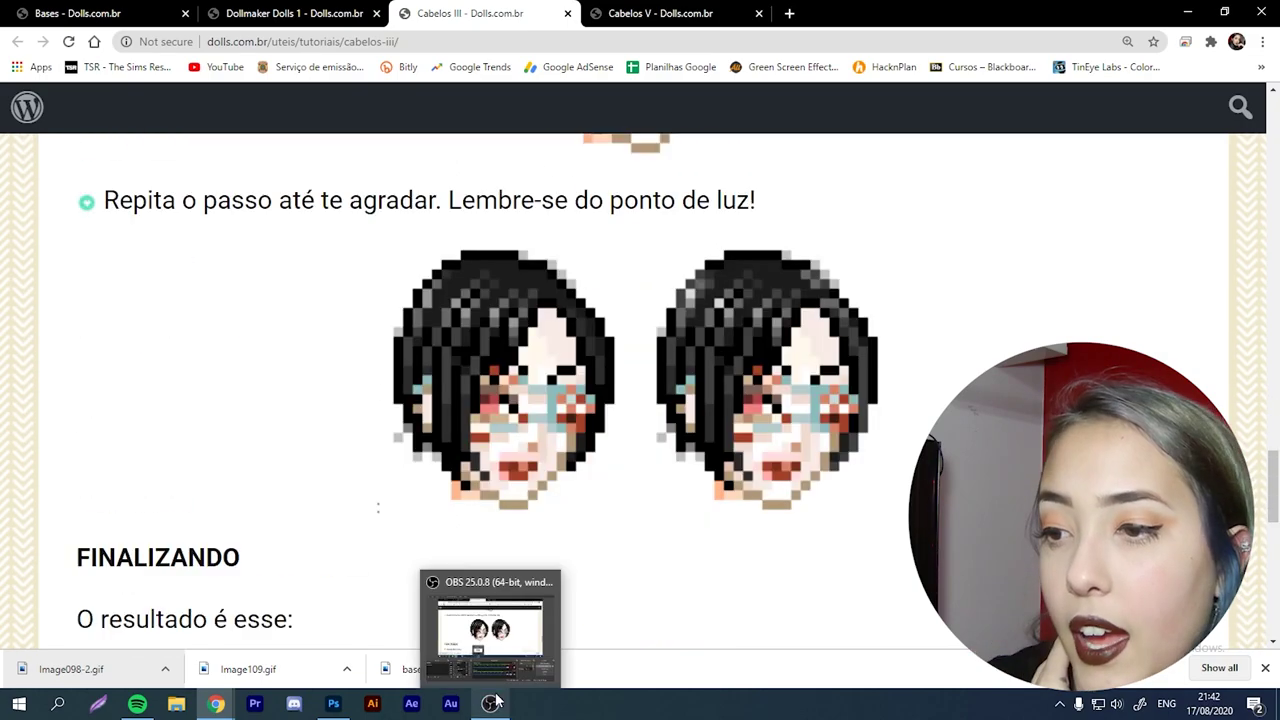
left_click(333, 703)
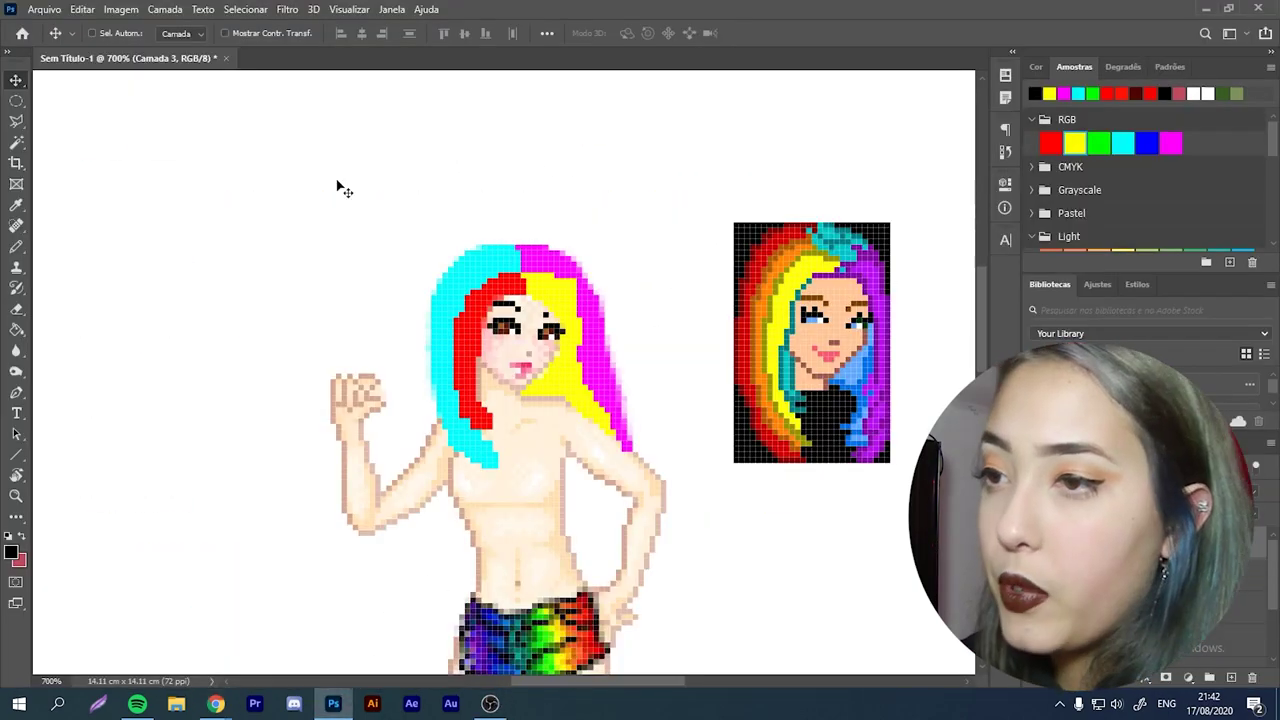
Step: Sample the red hair, choose a lighter red and paint highlight strands along the red lock on layer Camada 4
key("i")
left_click(460, 330)
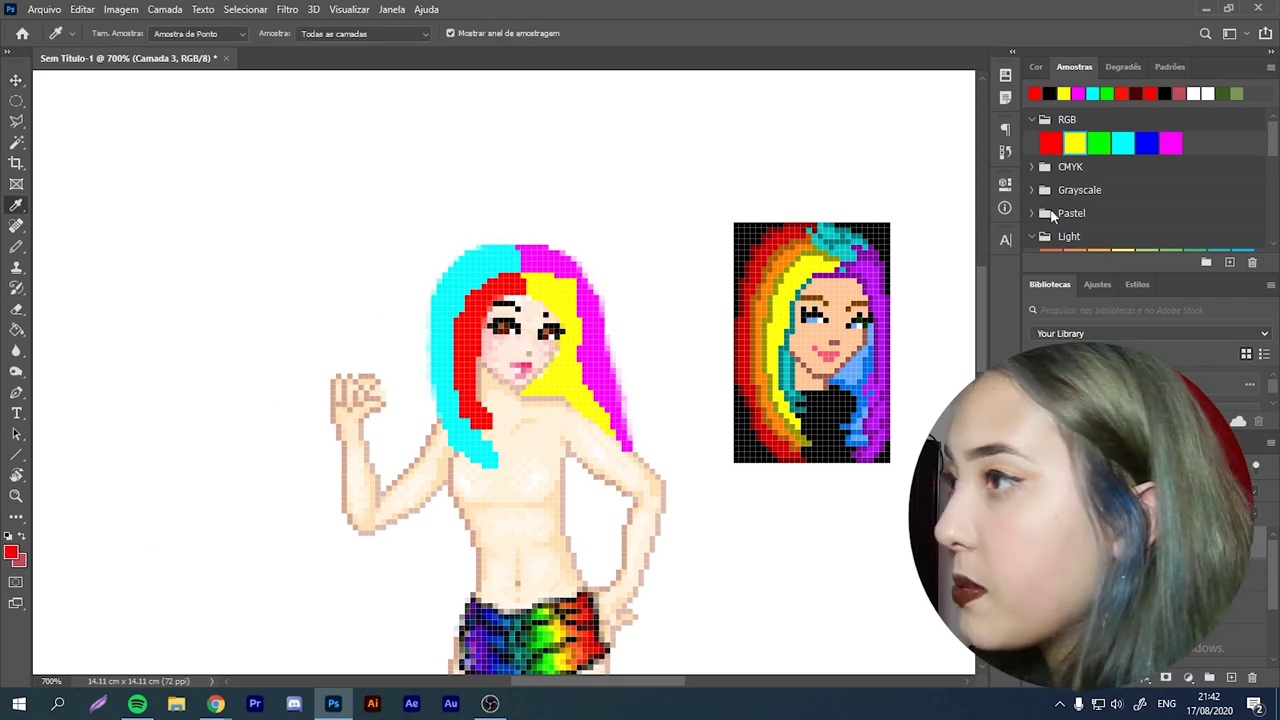
left_click(1037, 67)
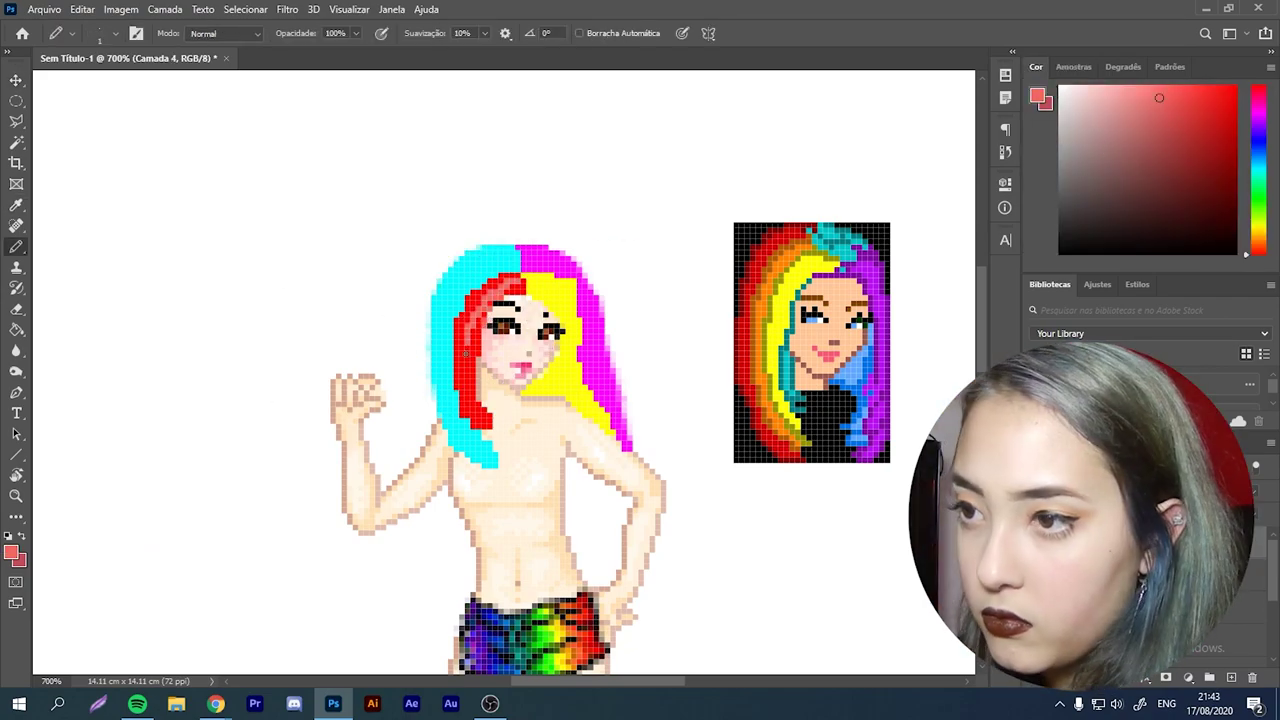
Step: Paint lighter cyan strands through the outer cyan lock and shade its roots at the parting with a darker tone
key("i")
left_click(1117, 91)
key("b")
mouse_move(517, 258)
left_mouse_down()
mouse_move(446, 326)
mouse_move(488, 252)
mouse_move(434, 322)
mouse_move(492, 262)
mouse_move(521, 290)
mouse_move(522, 251)
mouse_move(508, 263)
left_mouse_up()
left_click(1188, 154)
key("x")
key("x")
left_click(494, 268, "alt")
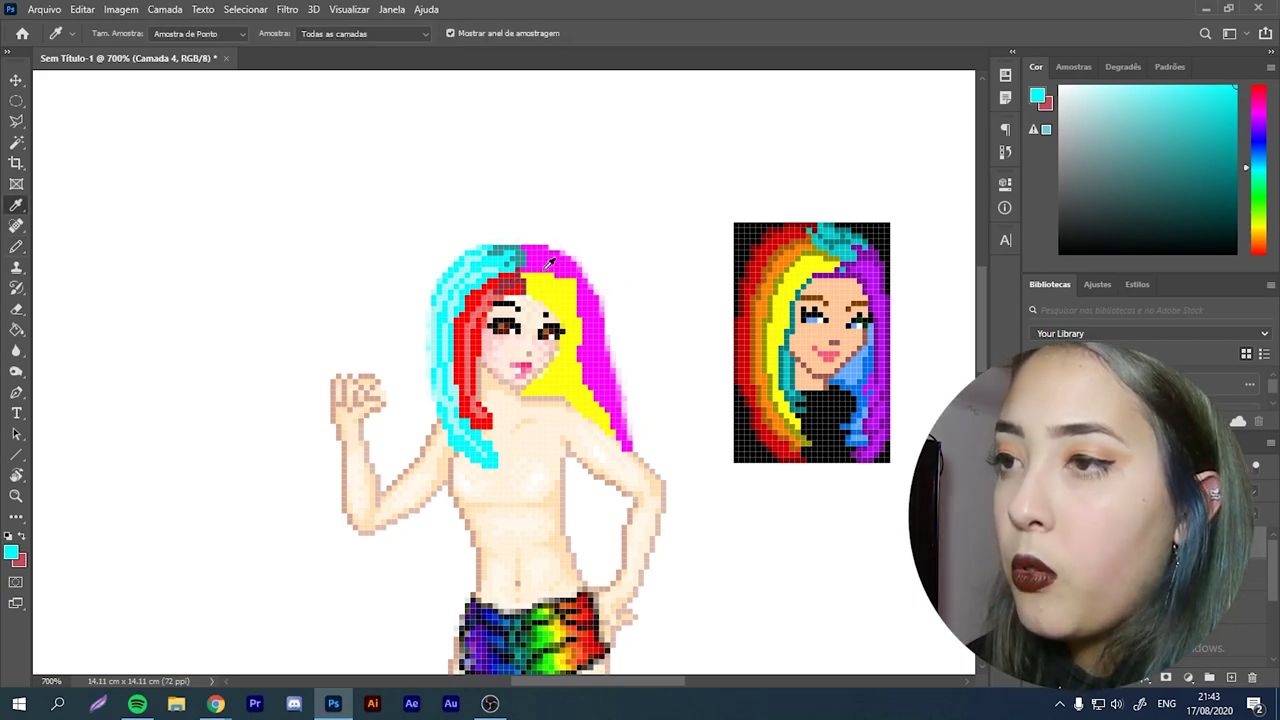
Step: Shade the yellow hair's roots with dark olive yellow and draw pale yellow highlight strands down to the shoulder
left_click(522, 268, "alt")
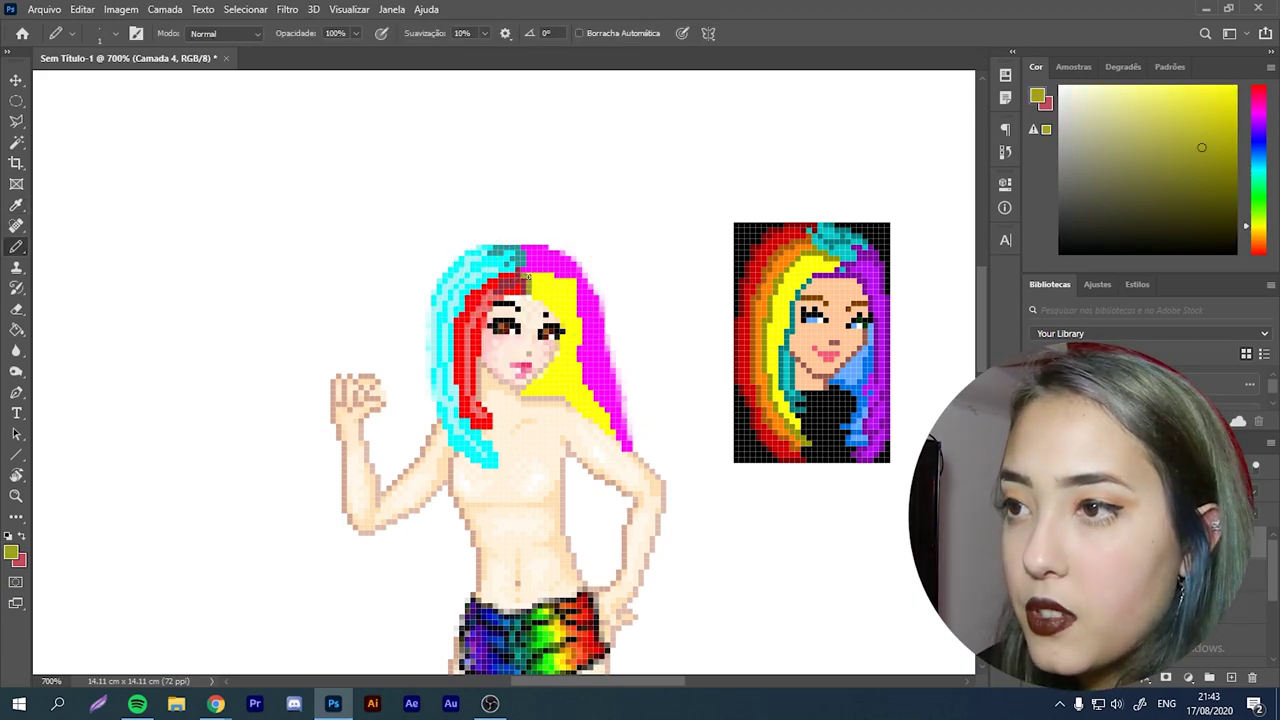
left_click_drag(535, 285, 546, 286)
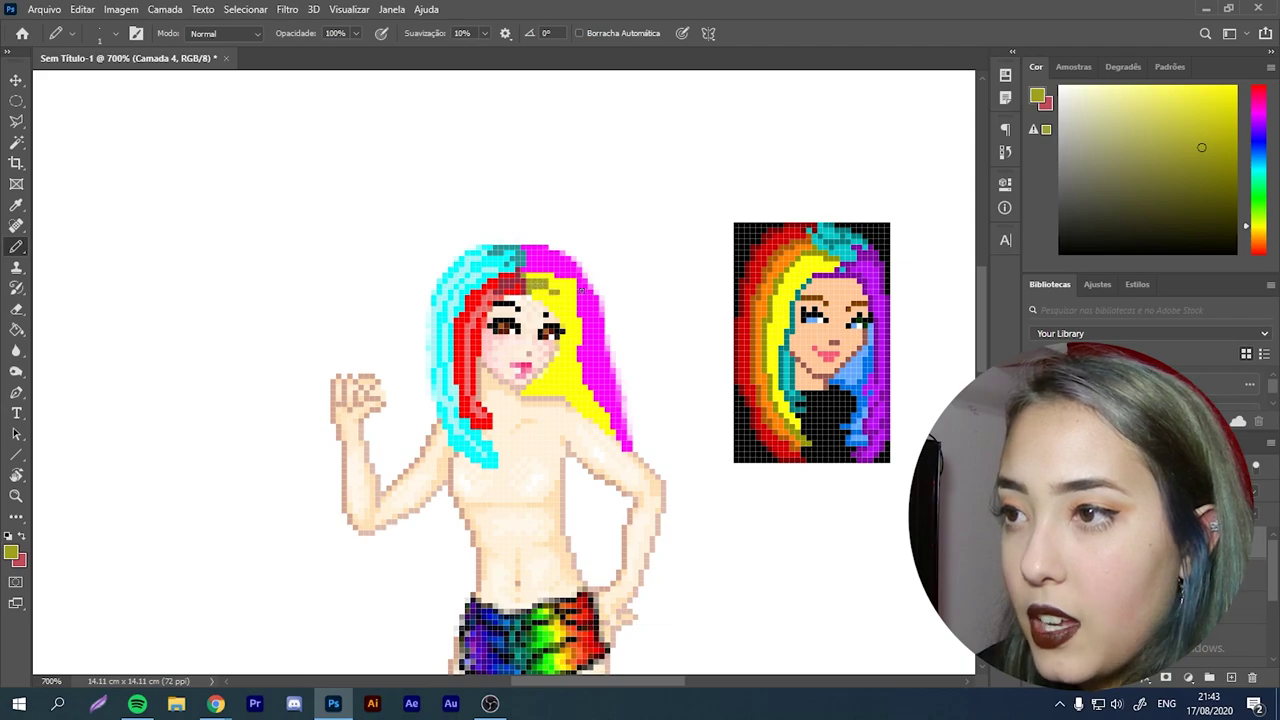
left_click_drag(1143, 123, 1127, 92)
left_click_drag(550, 355, 566, 395)
left_click_drag(565, 310, 600, 425)
Step: Shade the magenta hair's roots with dark purple and draw light pink highlight strands along the lock
left_click(592, 335, "alt")
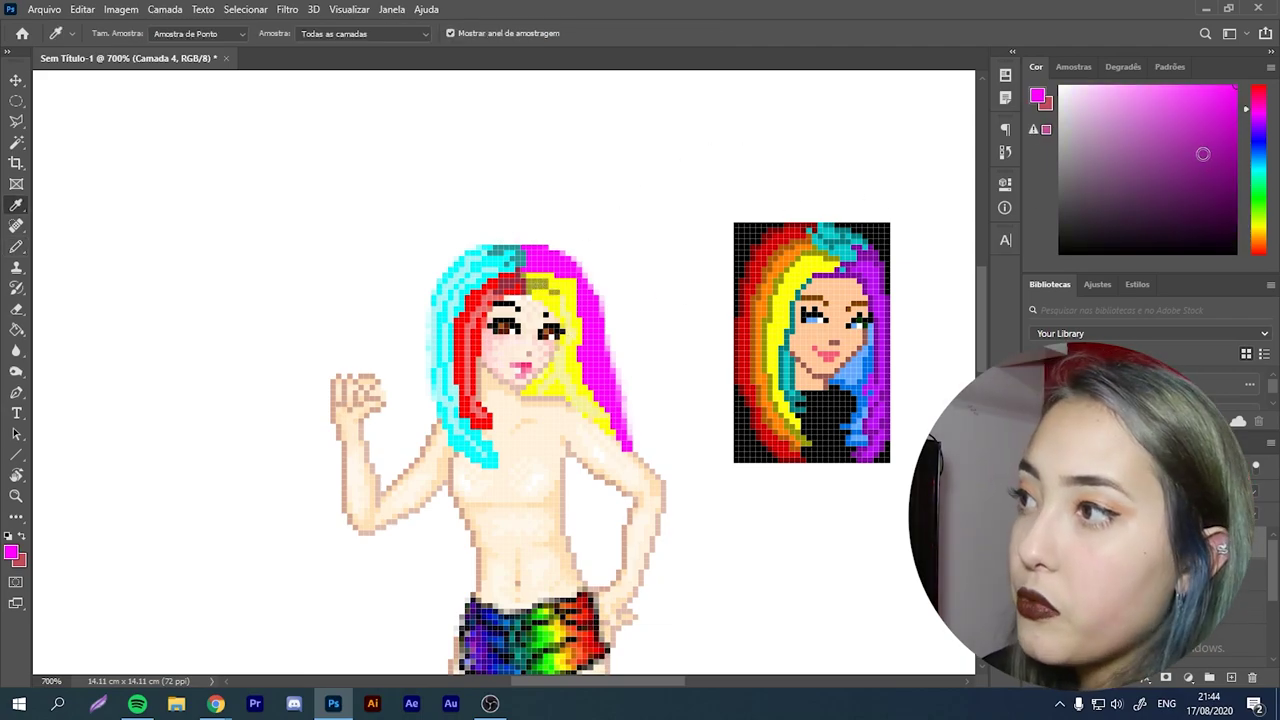
left_click(1200, 156)
key("b")
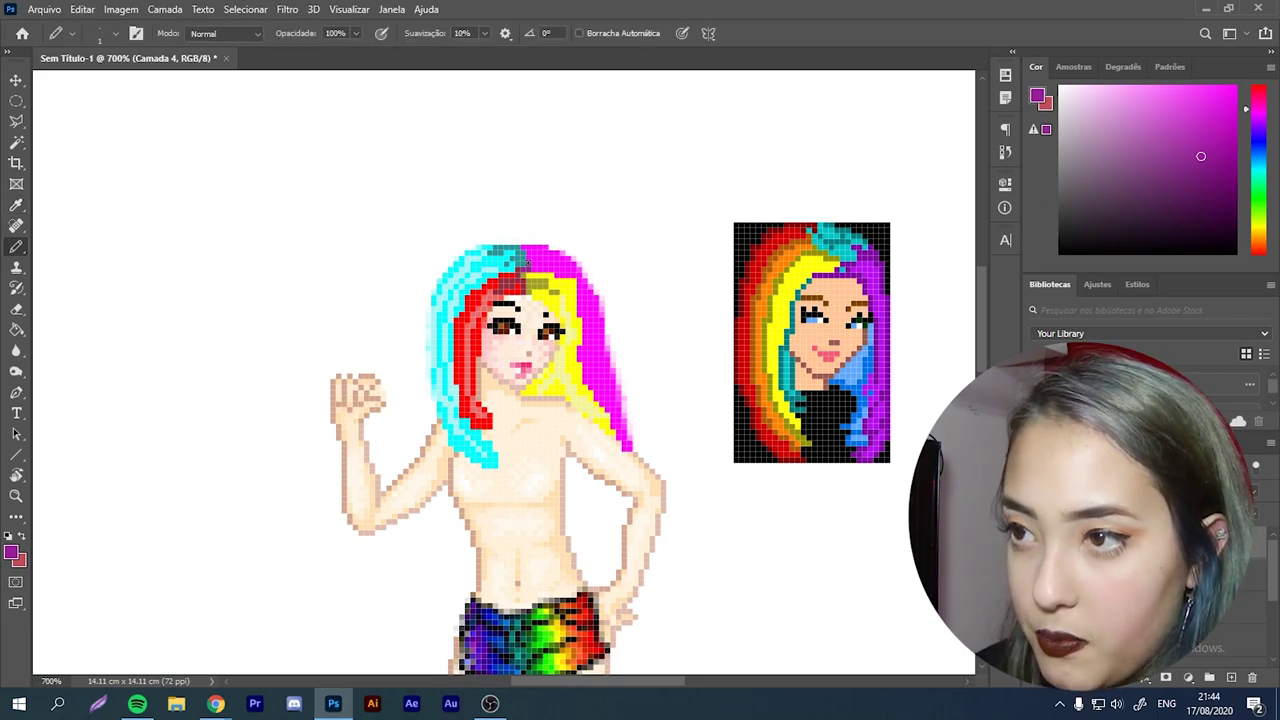
left_click(531, 251)
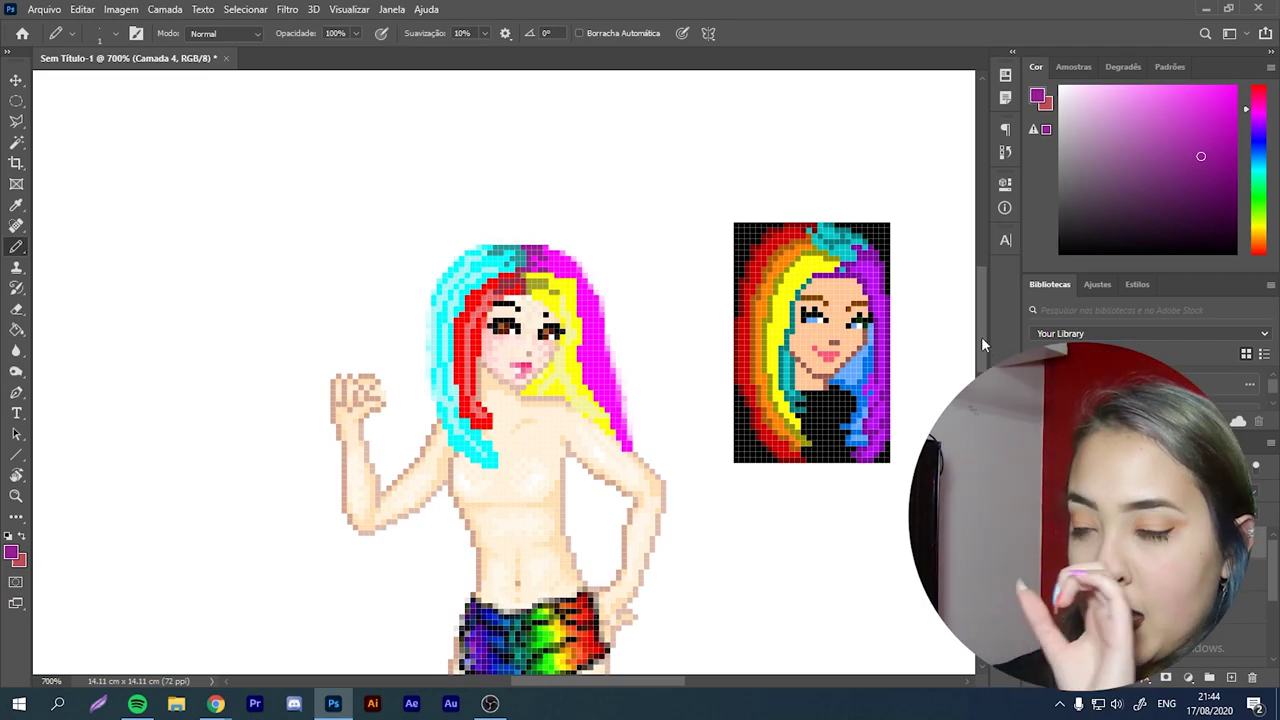
left_click(1121, 98)
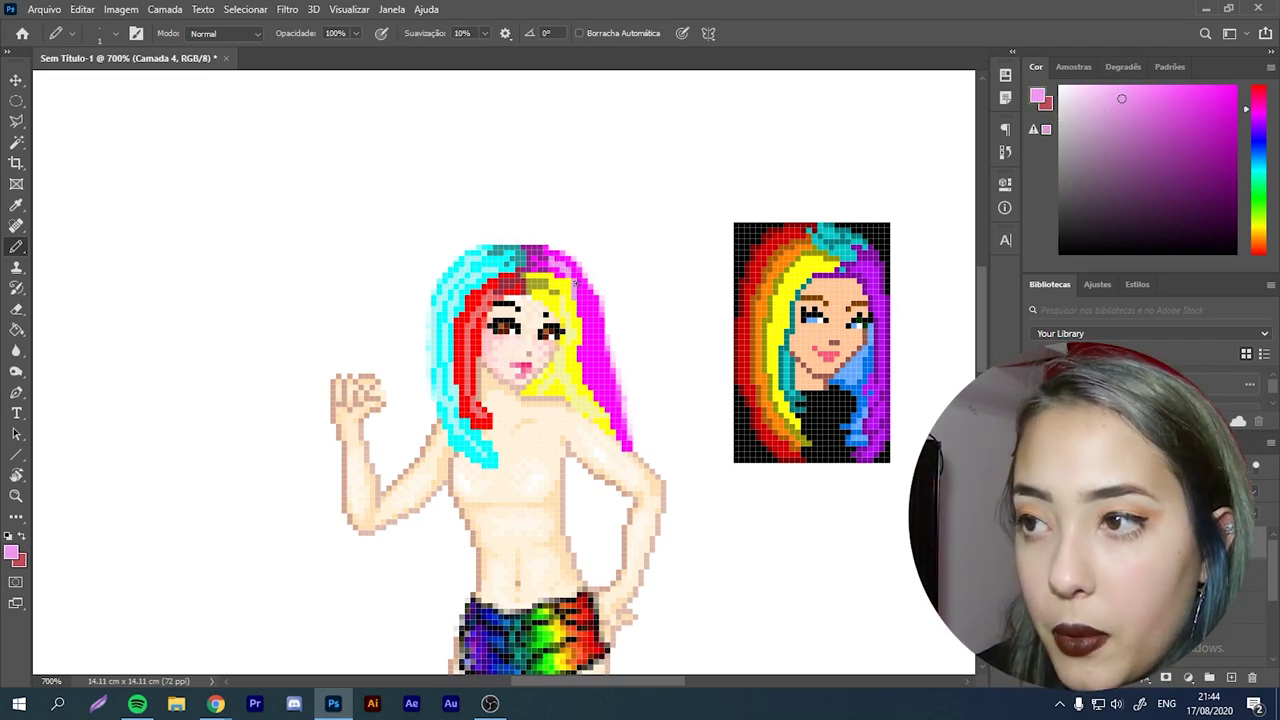
left_click_drag(567, 271, 583, 299)
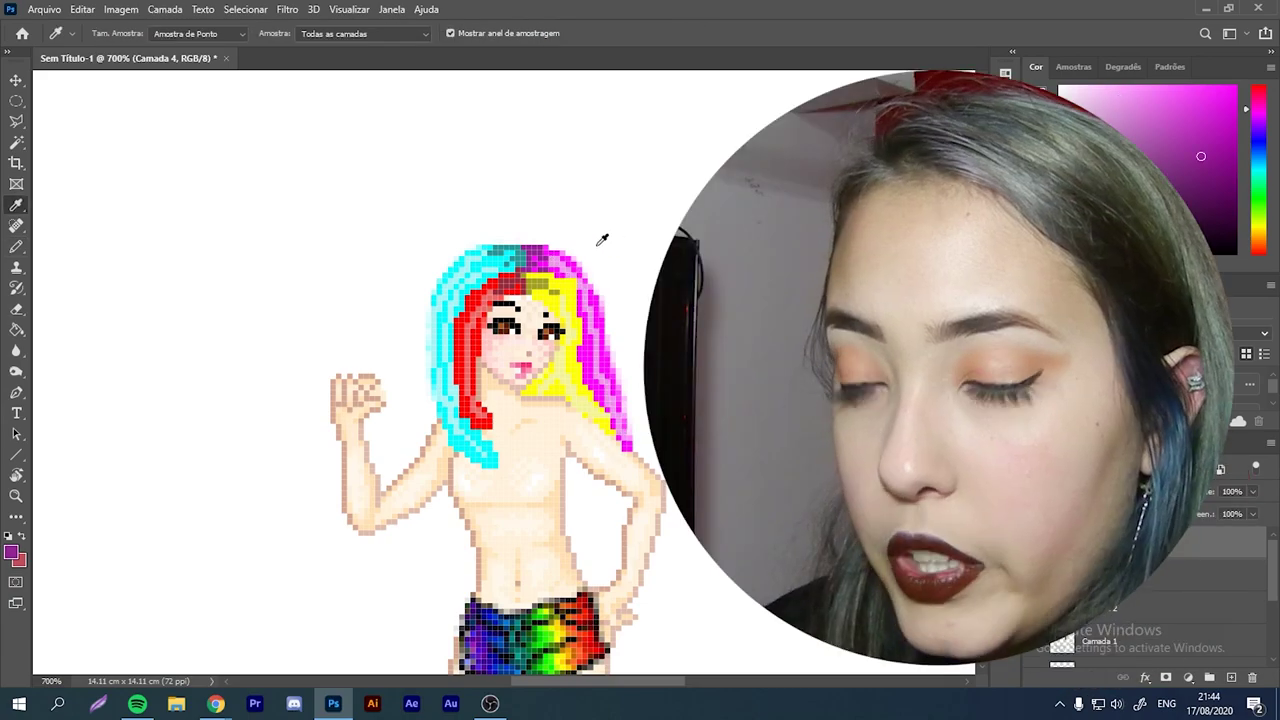
Step: Outline the magenta lock with dark purple and shade the edges of the yellow hair with a darker yellow
key("b")
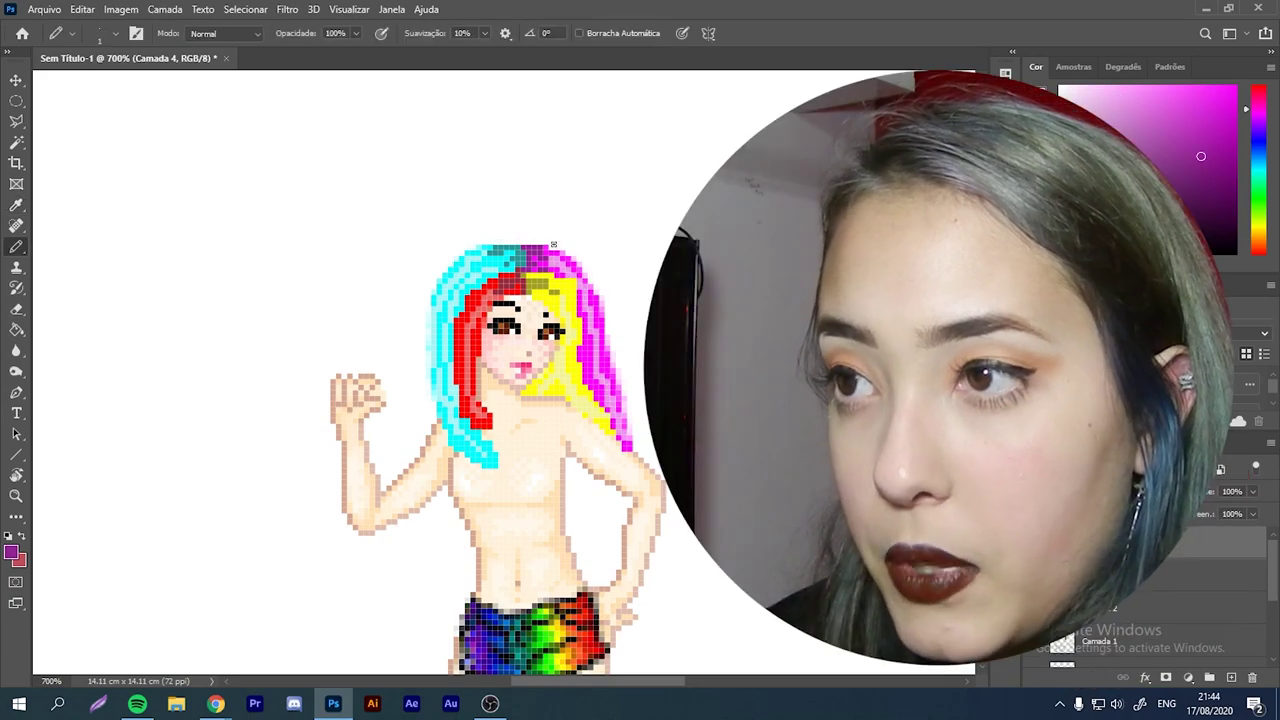
mouse_move(548, 248)
left_mouse_down()
mouse_move(568, 254)
mouse_move(603, 329)
mouse_move(631, 437)
left_mouse_up()
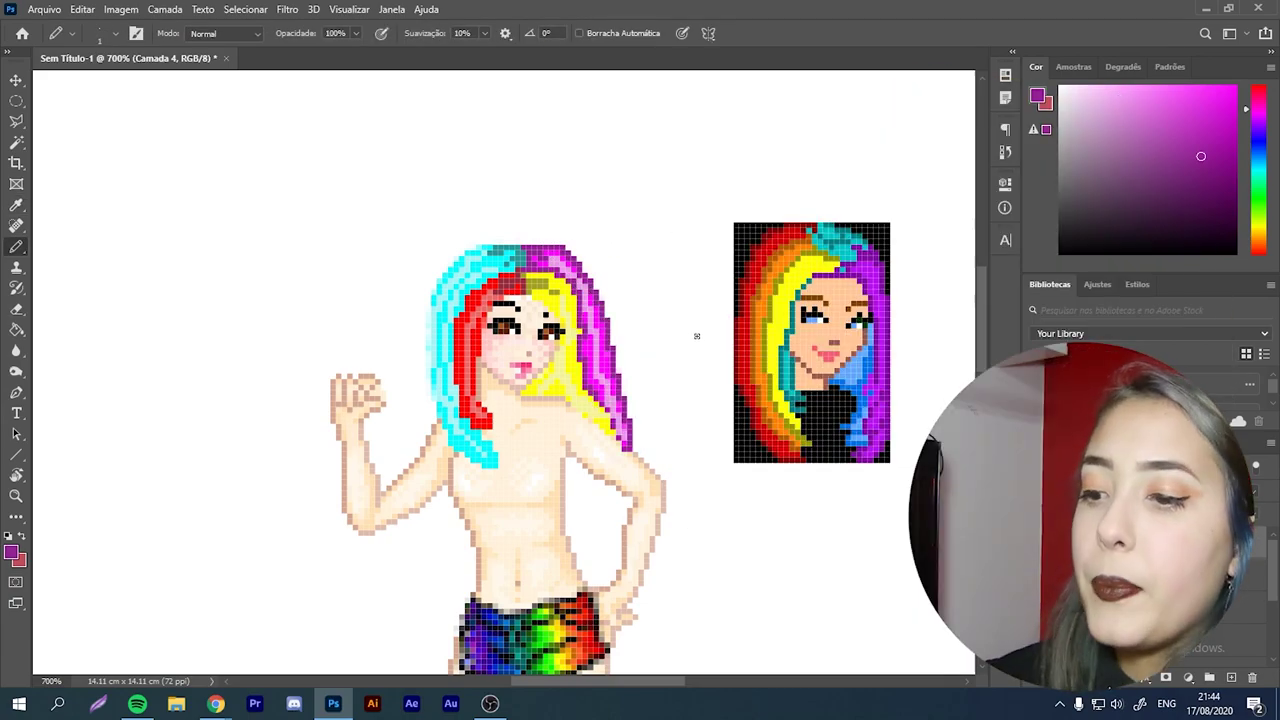
key("i")
left_click(543, 273)
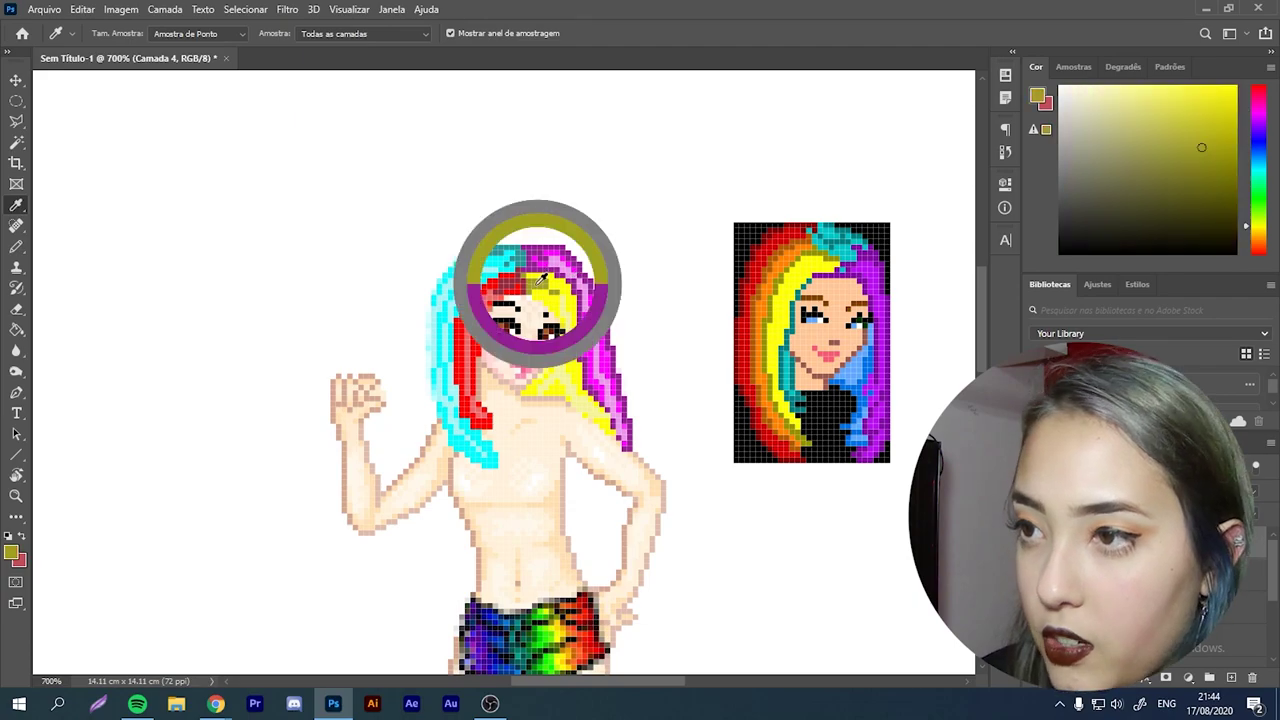
key("b")
left_click_drag(532, 281, 556, 293)
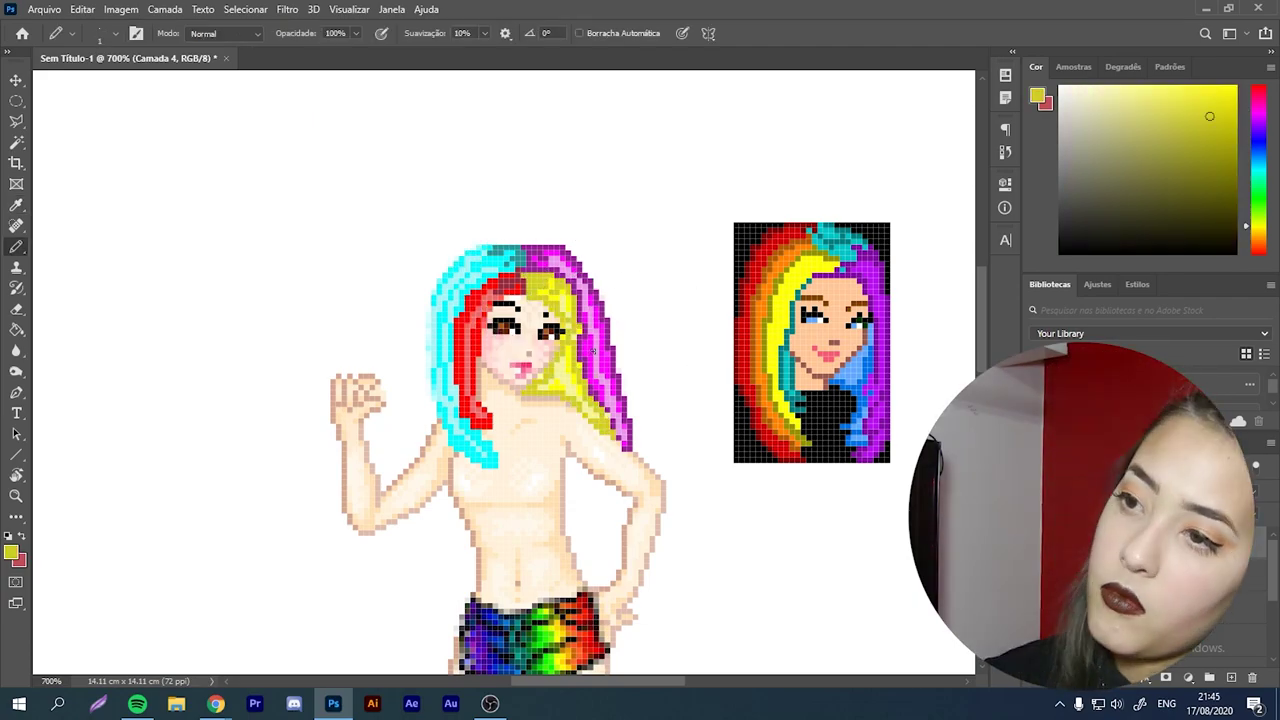
Step: Outline the red lock with the sampled dark red and the cyan lock with the sampled dark teal
key("i")
left_click(486, 314)
key("b")
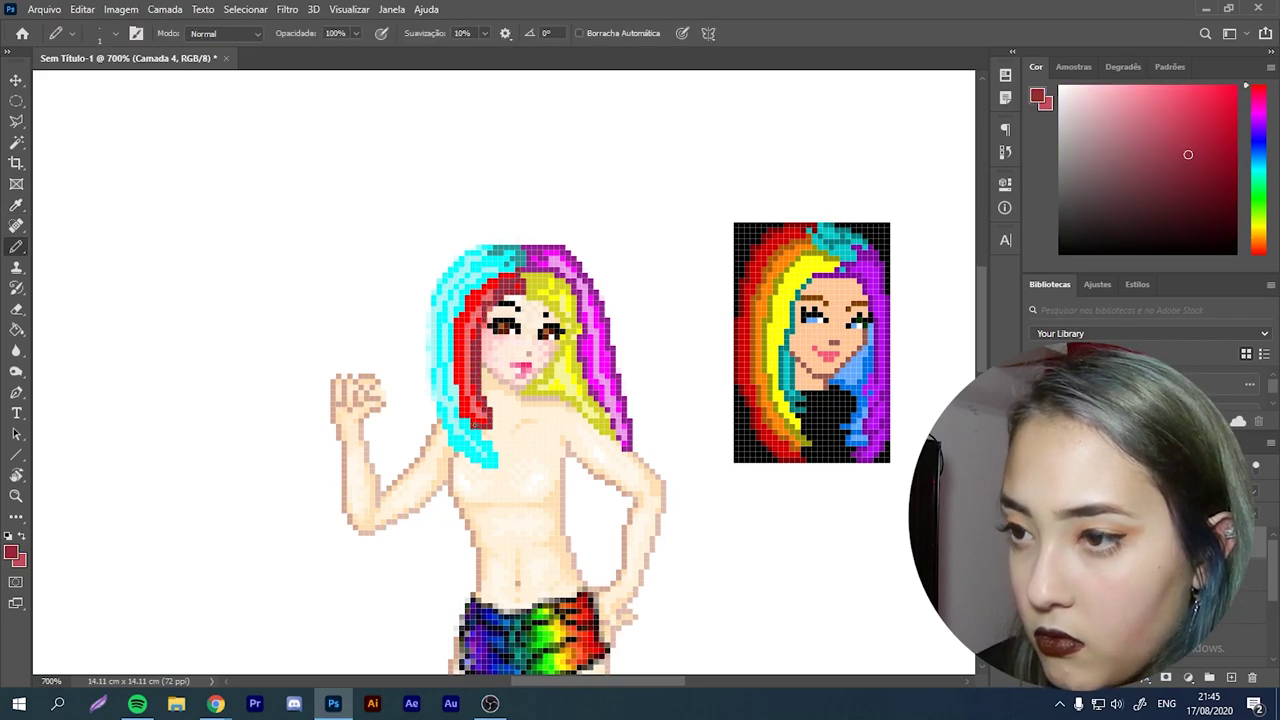
left_click(510, 287, "alt")
left_click(515, 249, "alt")
mouse_move(467, 253)
left_mouse_down()
mouse_move(430, 354)
mouse_move(459, 452)
left_mouse_up()
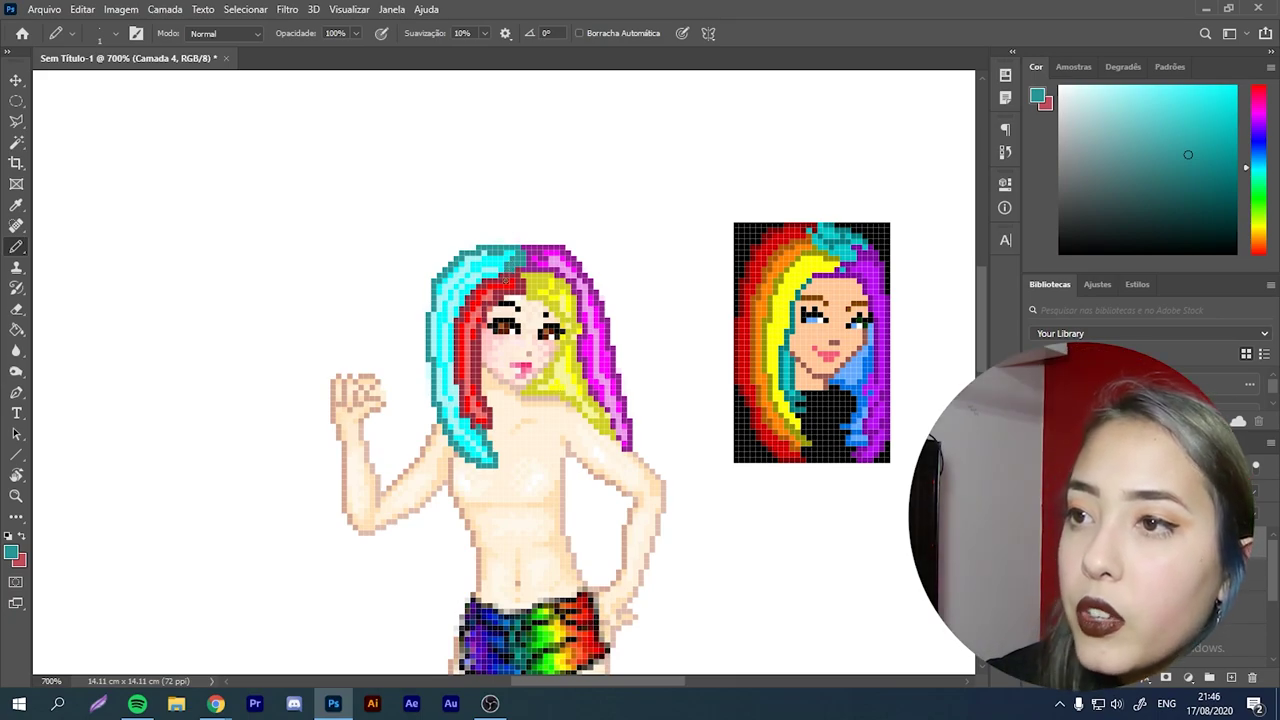
scroll(635, 362, "down", 4)
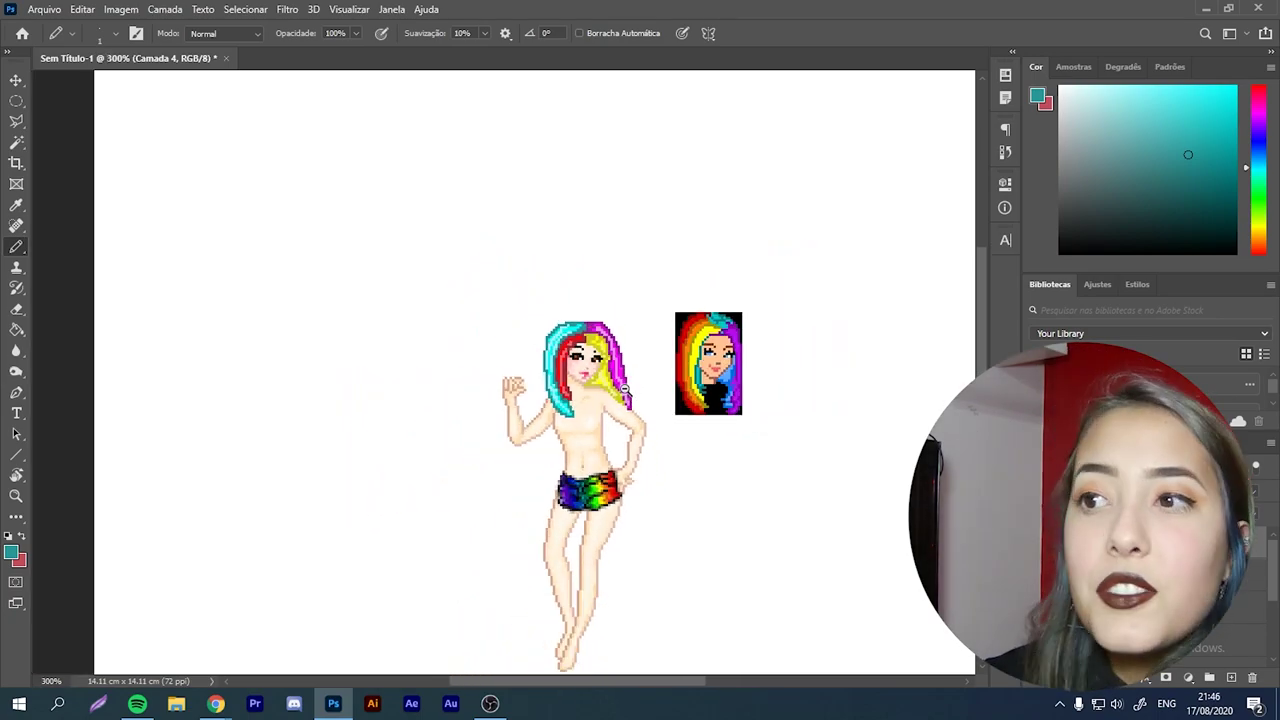
scroll(625, 389, "up", 4)
scroll(613, 326, "up", 2)
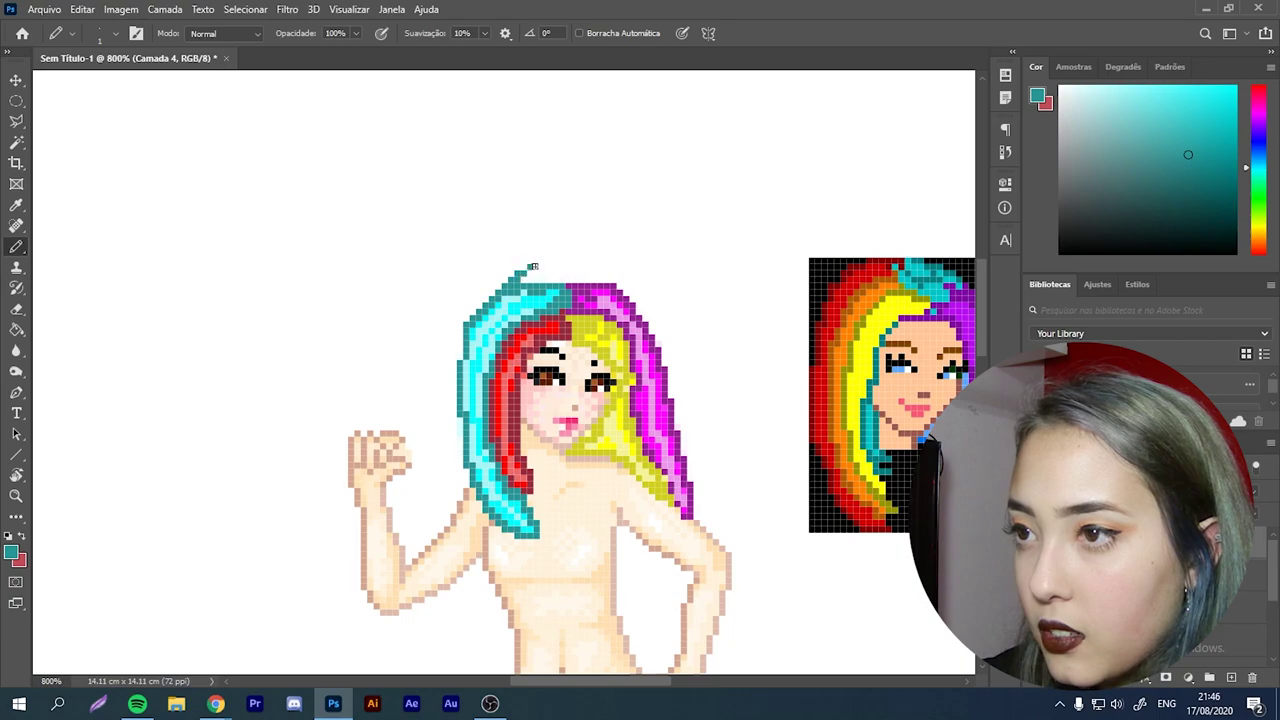
left_click_drag(560, 261, 580, 263)
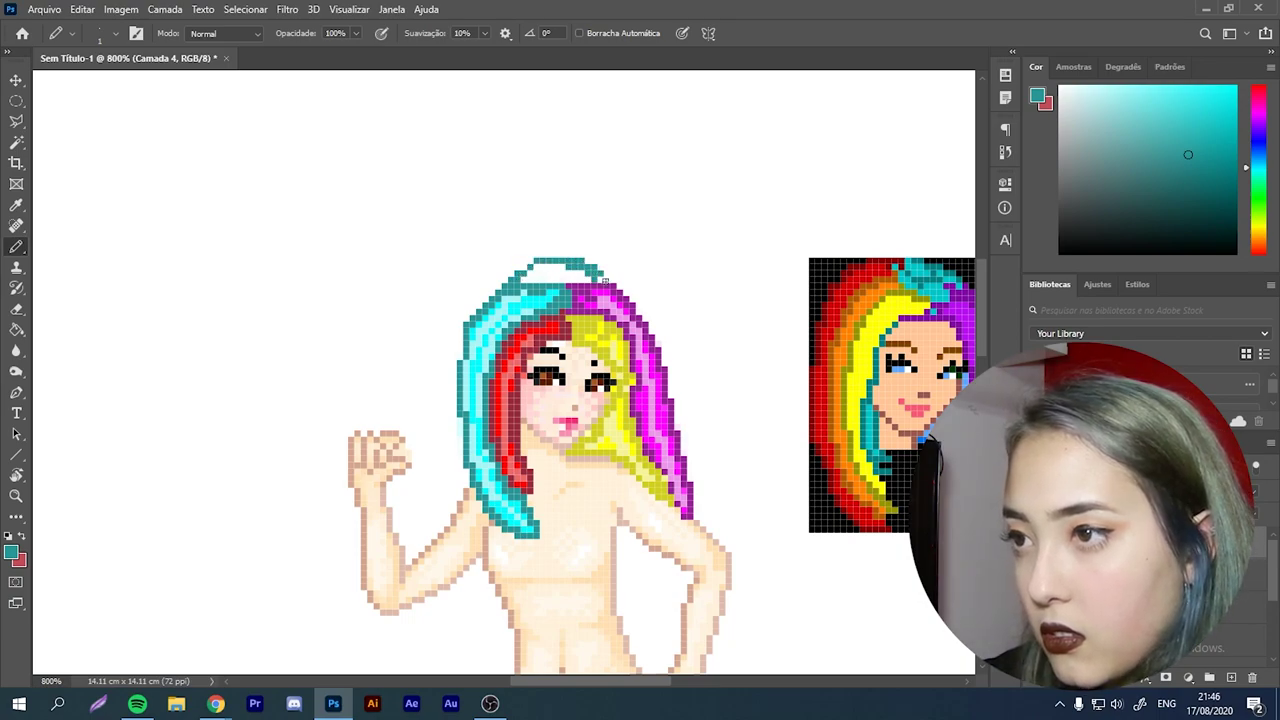
key("e")
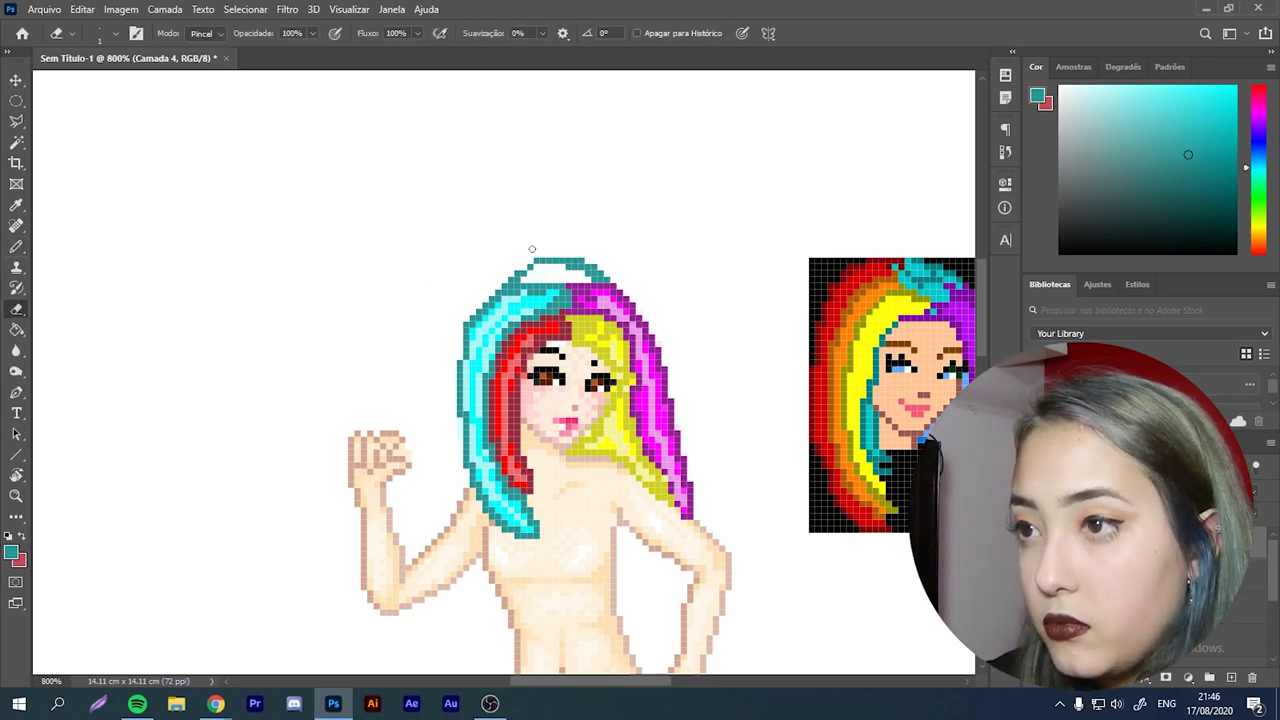
key("bracketright")
key("bracketright")
key("bracketright")
key("bracketright")
key("bracketright")
key("bracketright")
left_click_drag(520, 265, 600, 266)
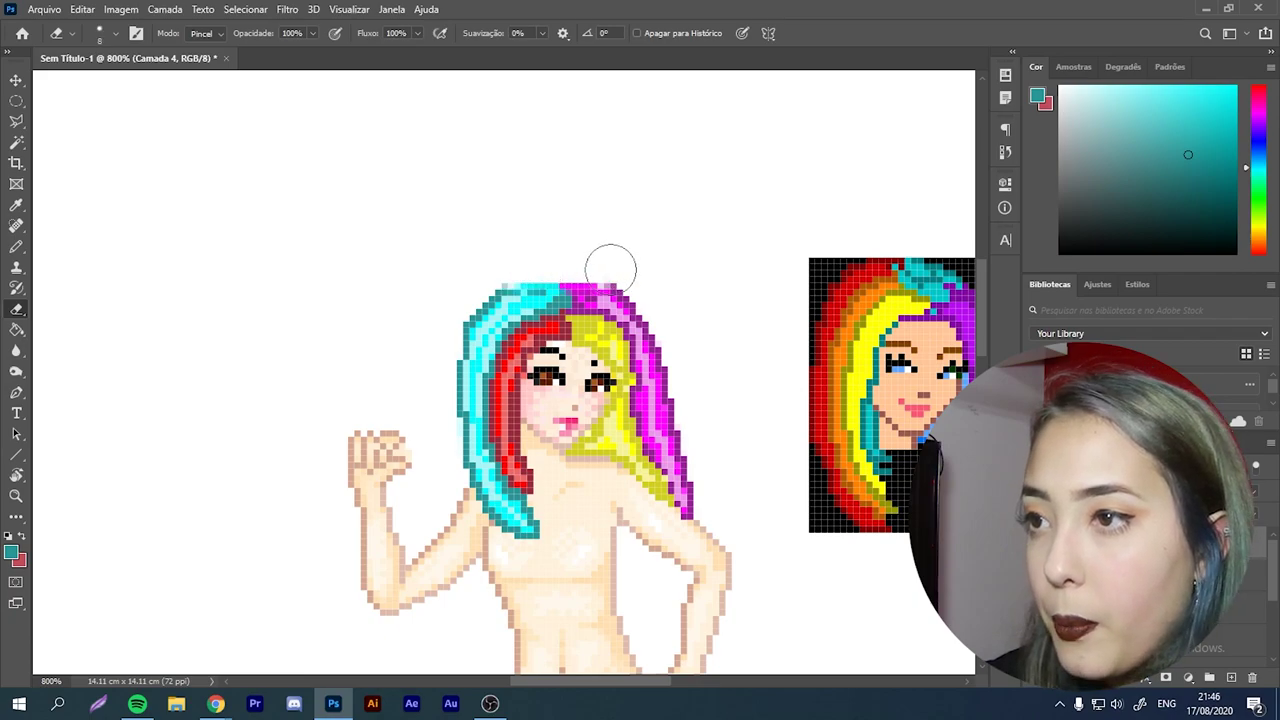
Step: Raise the crown of the cyan hair with a dark teal outline and fill it with cyan
key("b")
mouse_move(500, 290)
left_mouse_down()
mouse_move(535, 267)
mouse_move(560, 292)
mouse_move(536, 302)
left_mouse_up()
left_click(553, 296, "alt")
Step: Raise the crown of the magenta hair with a sampled dark purple outline, then fill it with magenta and light pink
key("i")
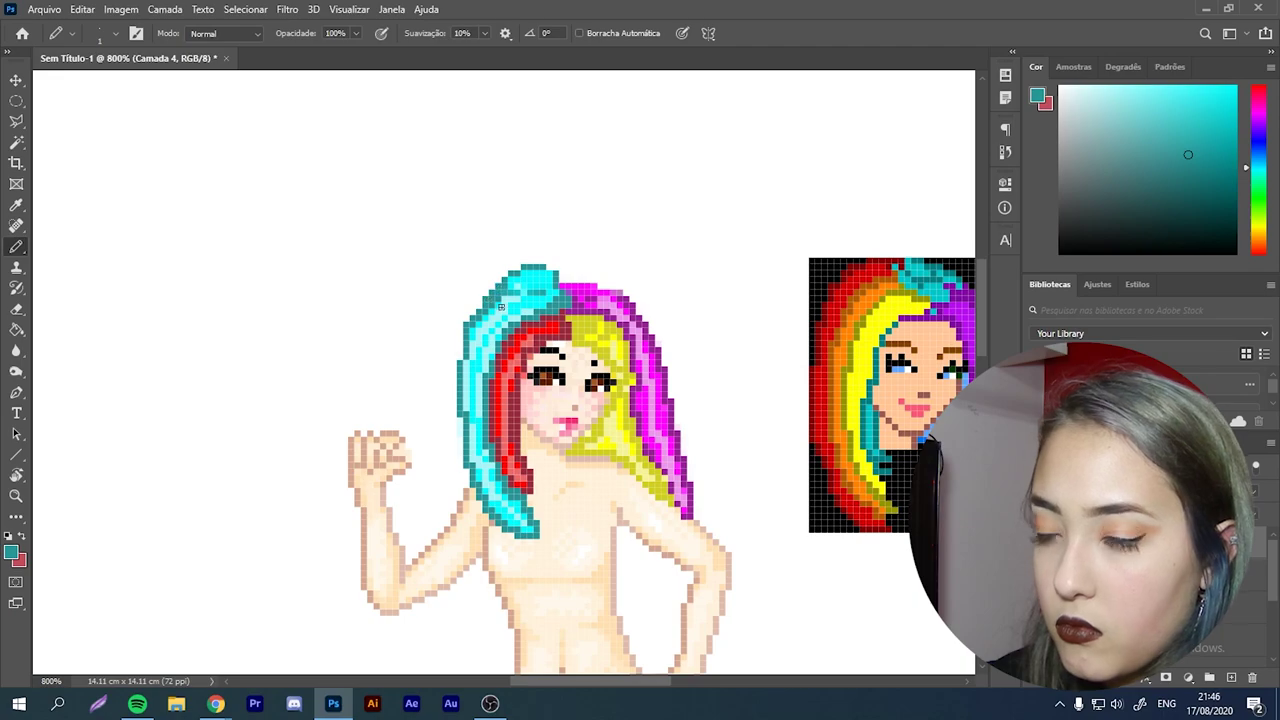
left_click(637, 292)
left_click_drag(632, 298, 625, 305)
mouse_move(618, 292)
left_mouse_down()
mouse_move(568, 264)
mouse_move(630, 267)
mouse_move(597, 237)
mouse_move(617, 294)
left_mouse_up()
key("e")
key("b")
key("e")
key("b")
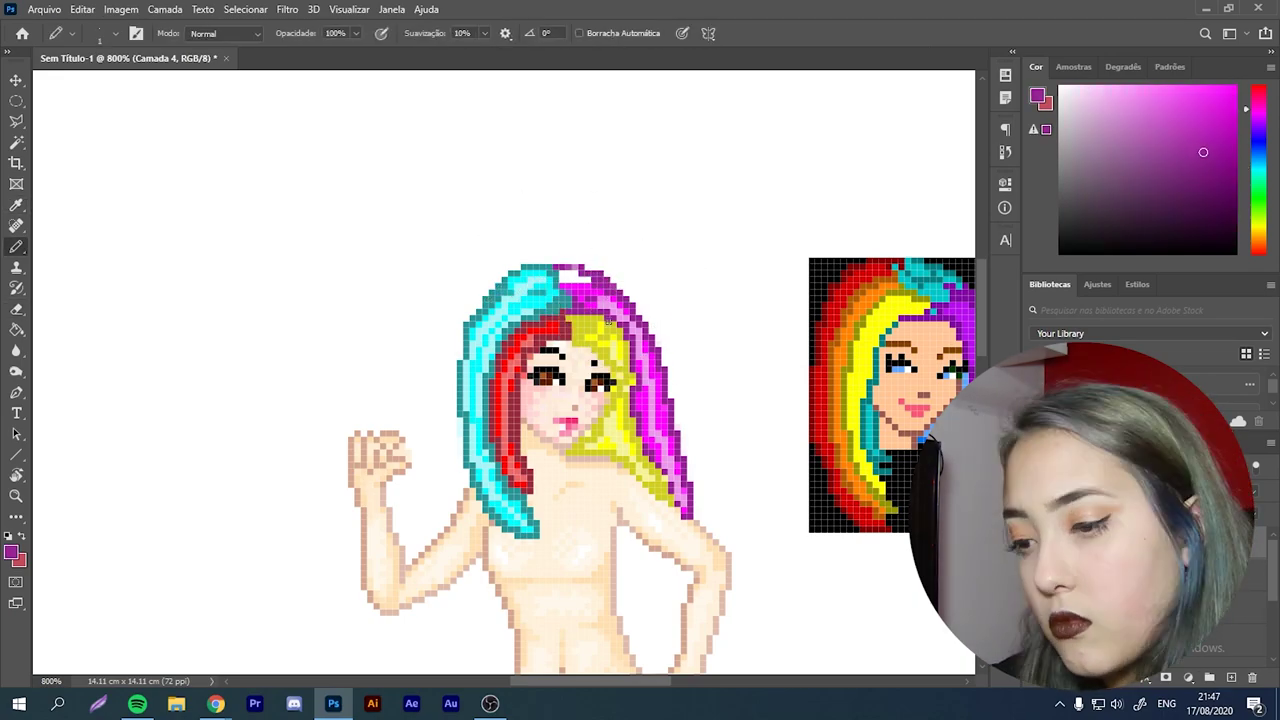
left_click(602, 307, "alt")
left_click(666, 293, "alt")
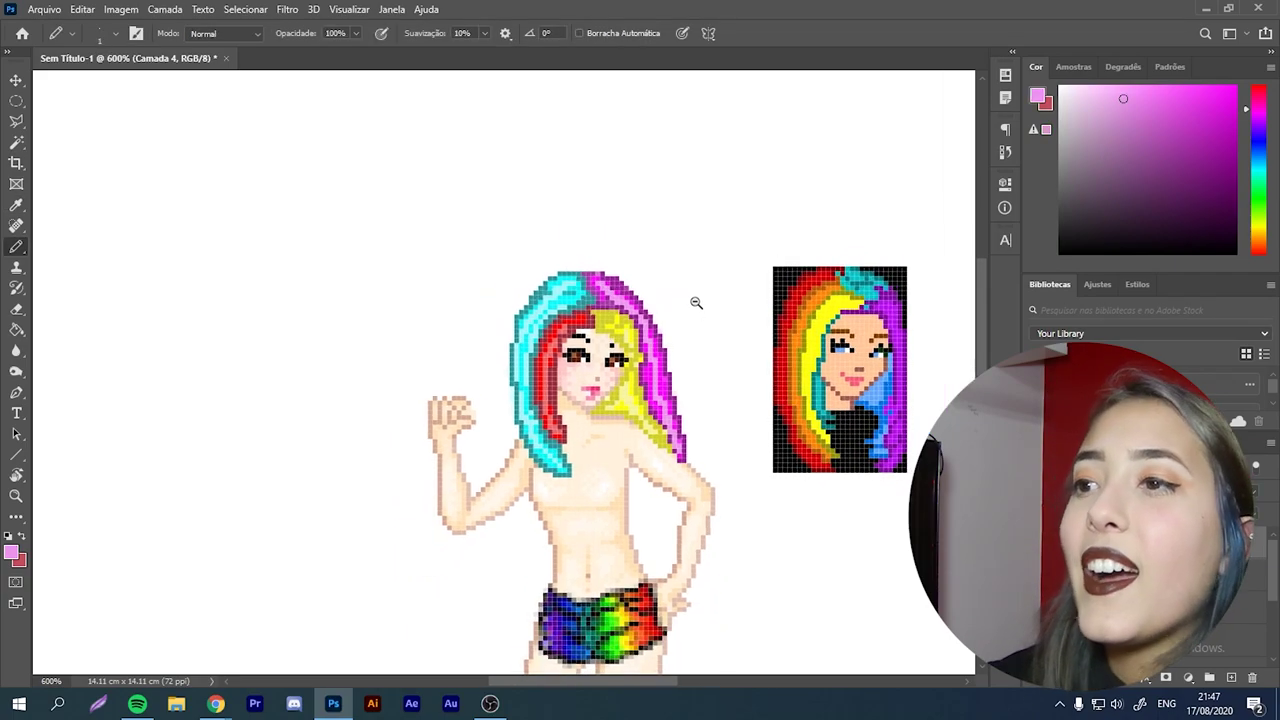
Step: Show the striped rainbow top on the doll and remove the rainbow hair reference from the canvas
left_click(694, 301, "alt")
left_click_drag(708, 292, 559, 247)
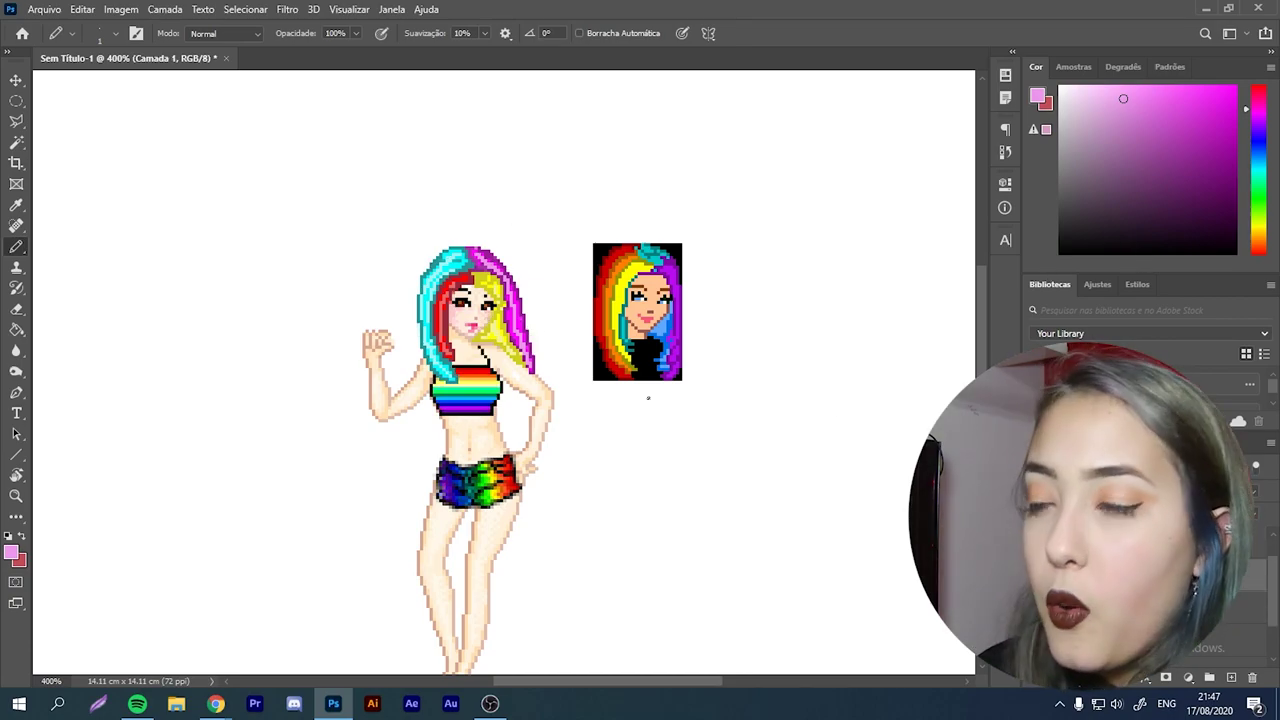
key("c")
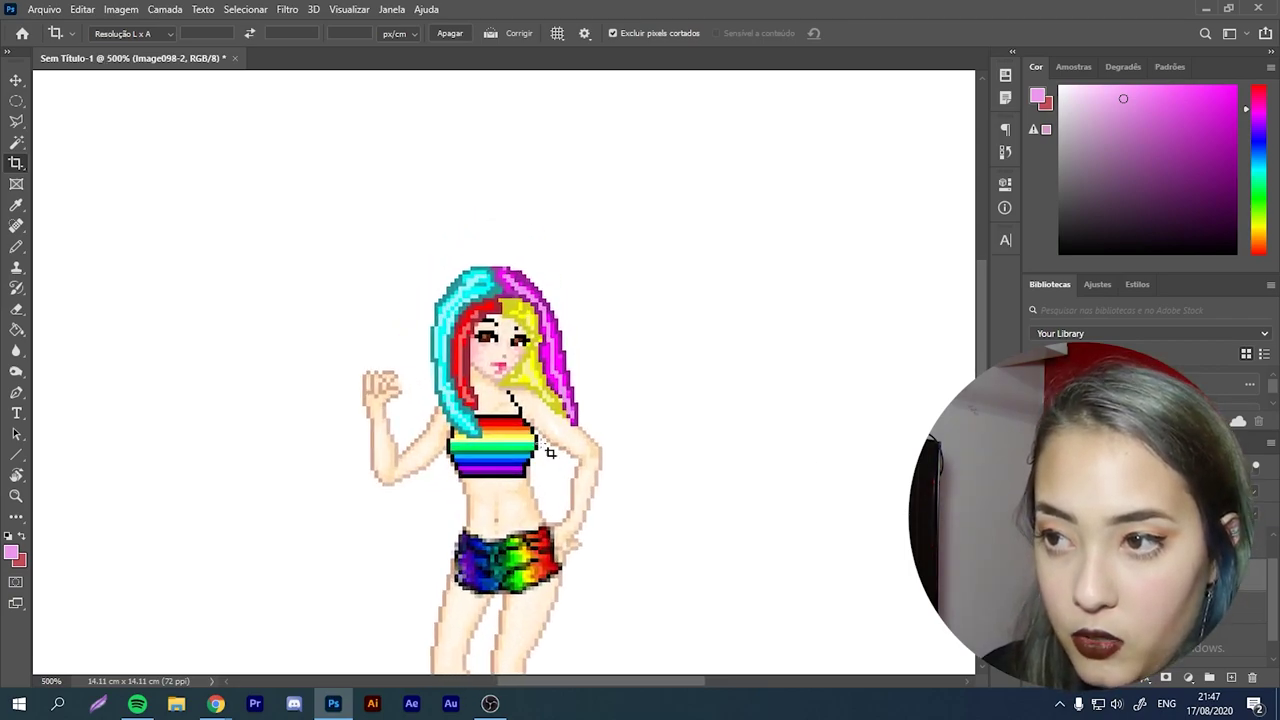
key("v")
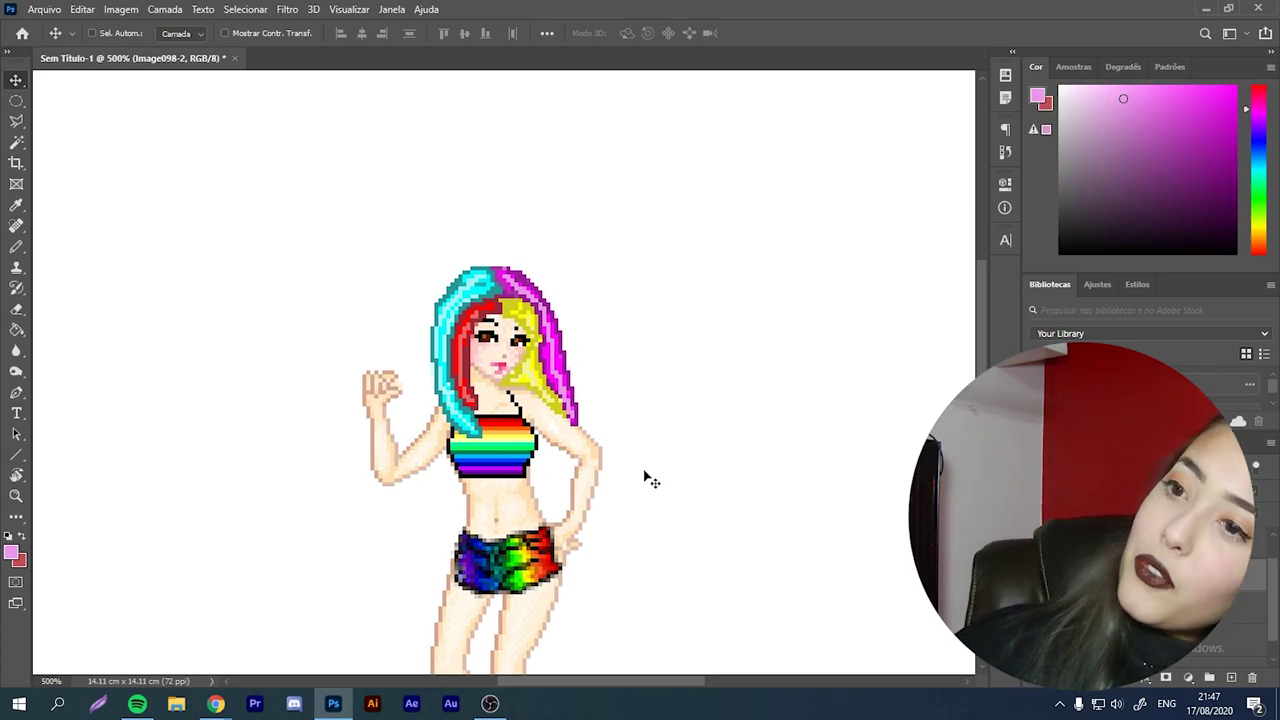
Step: Switch to Chrome and browse the hairstyles in the Cabelos section of the Dollmaker Dolls 1 page
left_click(215, 703)
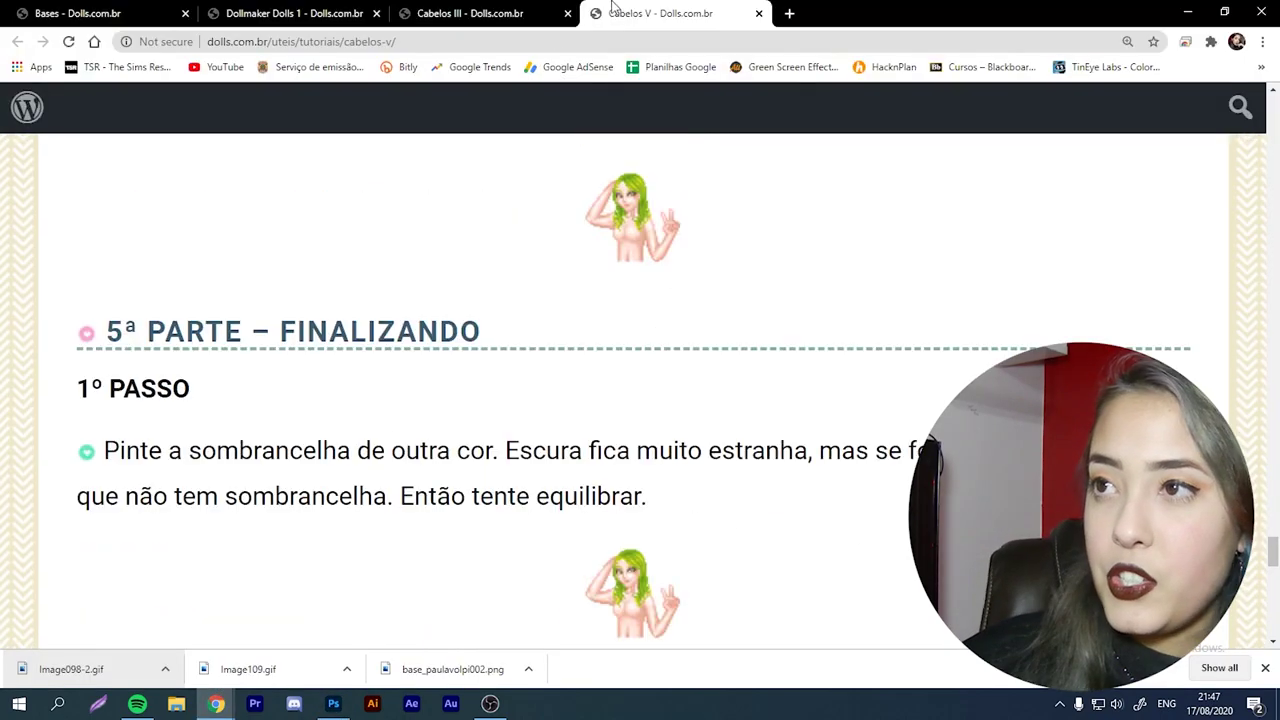
left_click(349, 8)
scroll(598, 397, "down", 4)
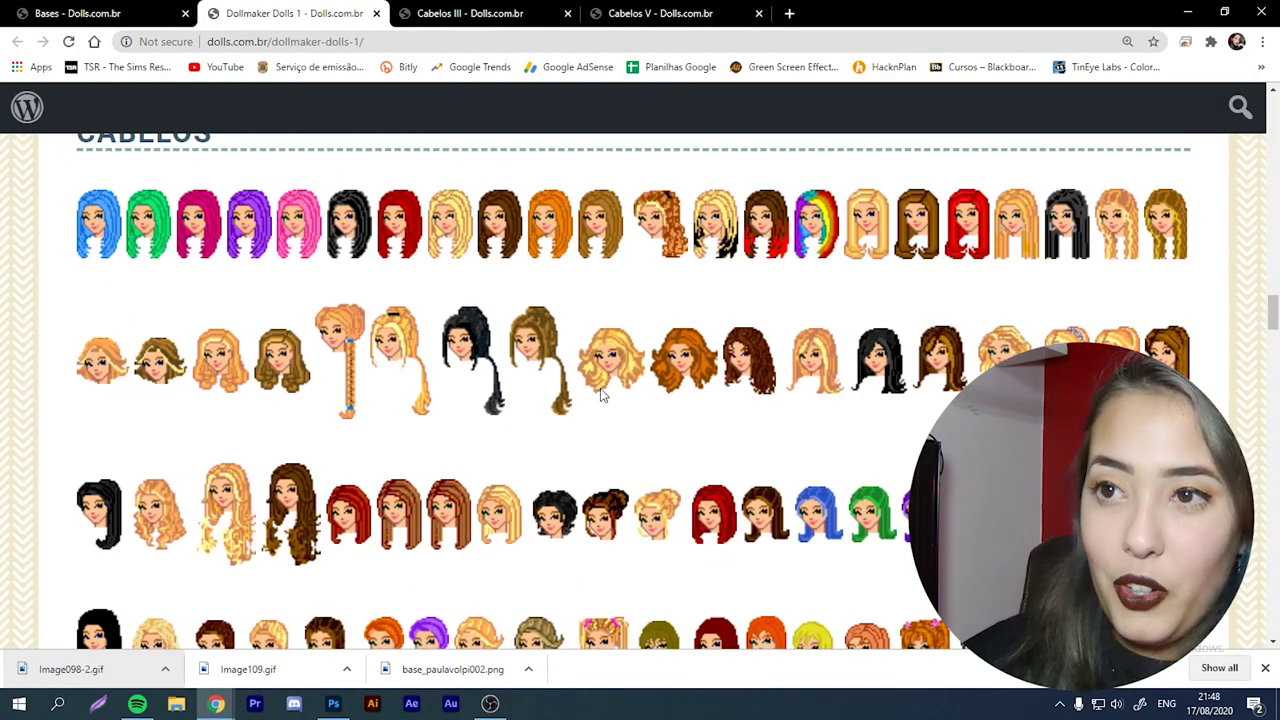